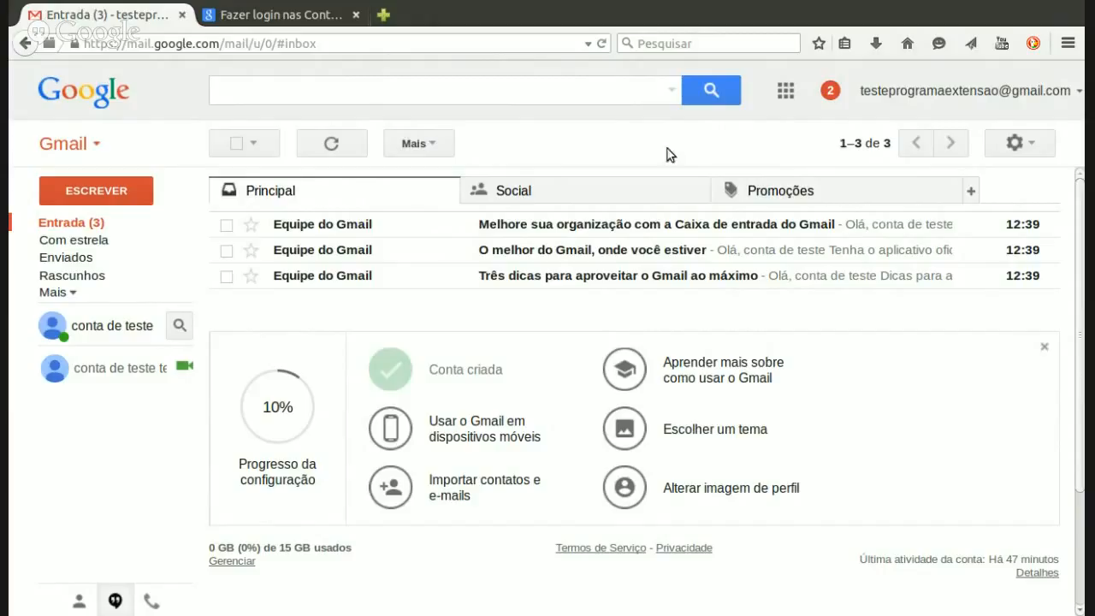
Step: Open Google Drive from the Gmail apps grid in a new tab
left_click(785, 96)
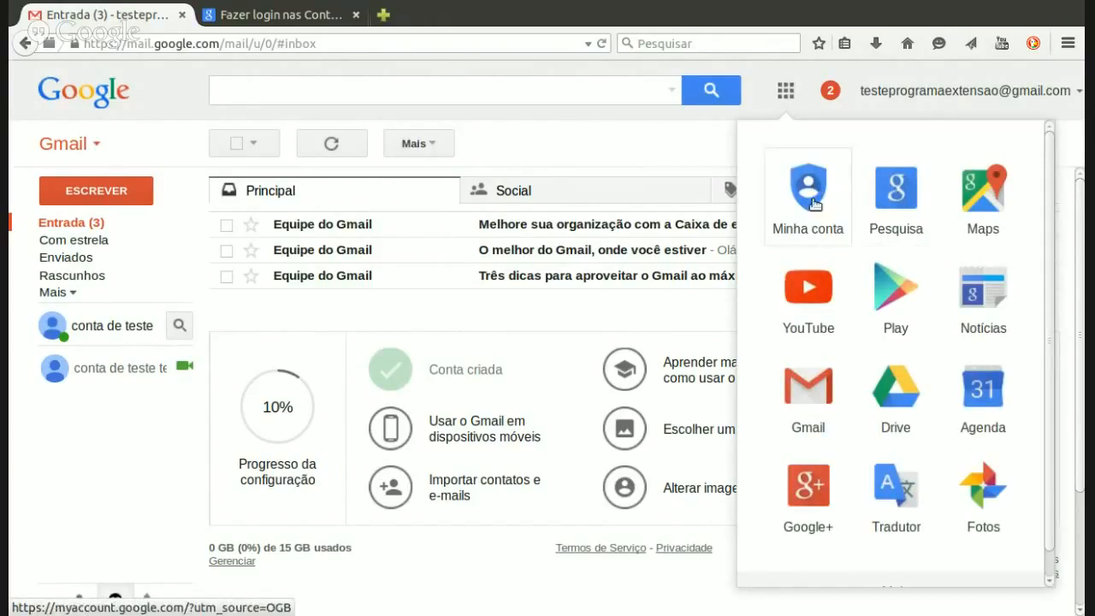
left_click(896, 395)
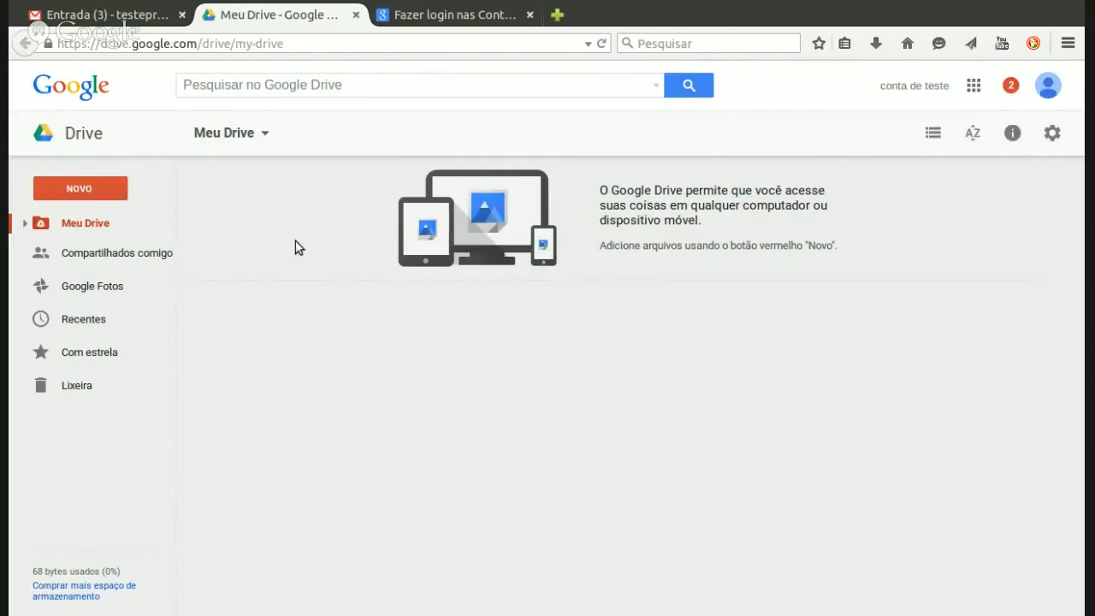
Step: Create a new blank Google Docs document from Drive's NOVO menu
left_click(117, 194)
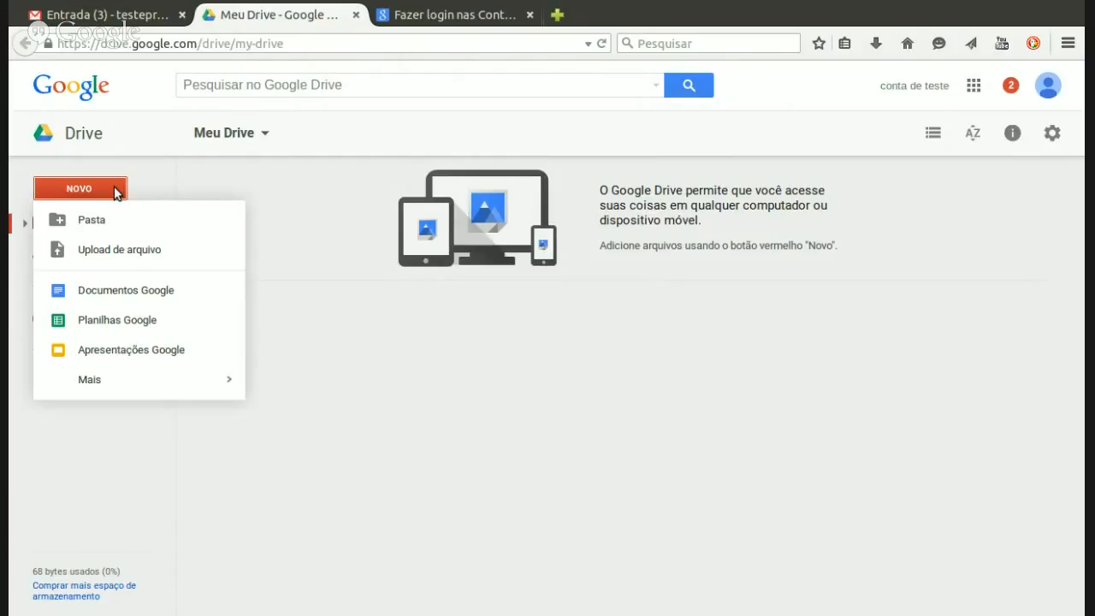
left_click(198, 296)
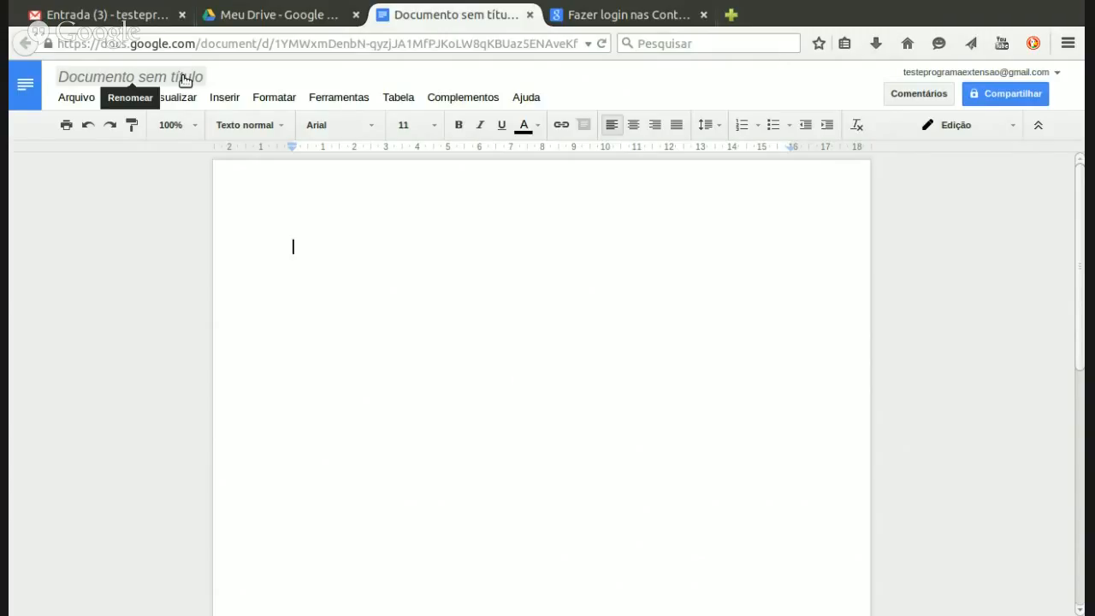
Step: Rename the untitled document to 'Teste do Google Docs'
left_click(184, 80)
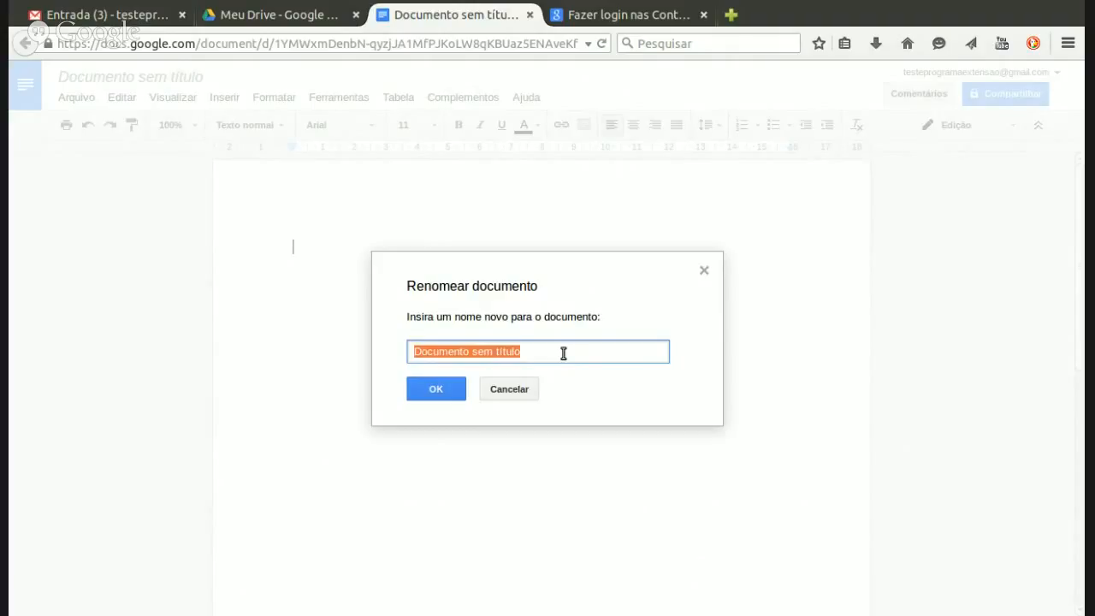
type("Teste do Google Docs")
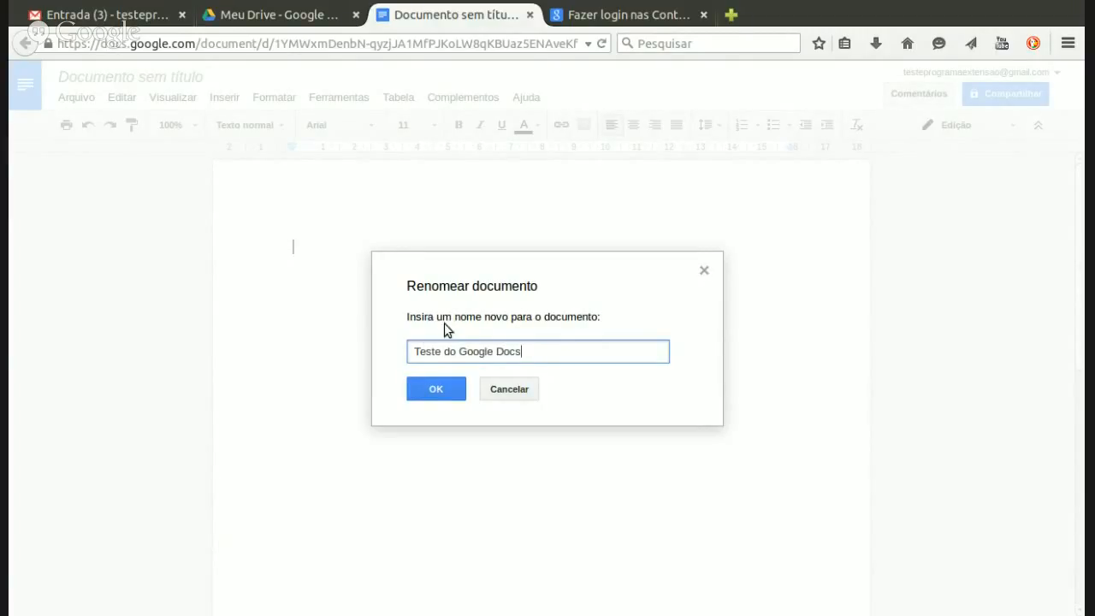
left_click(451, 395)
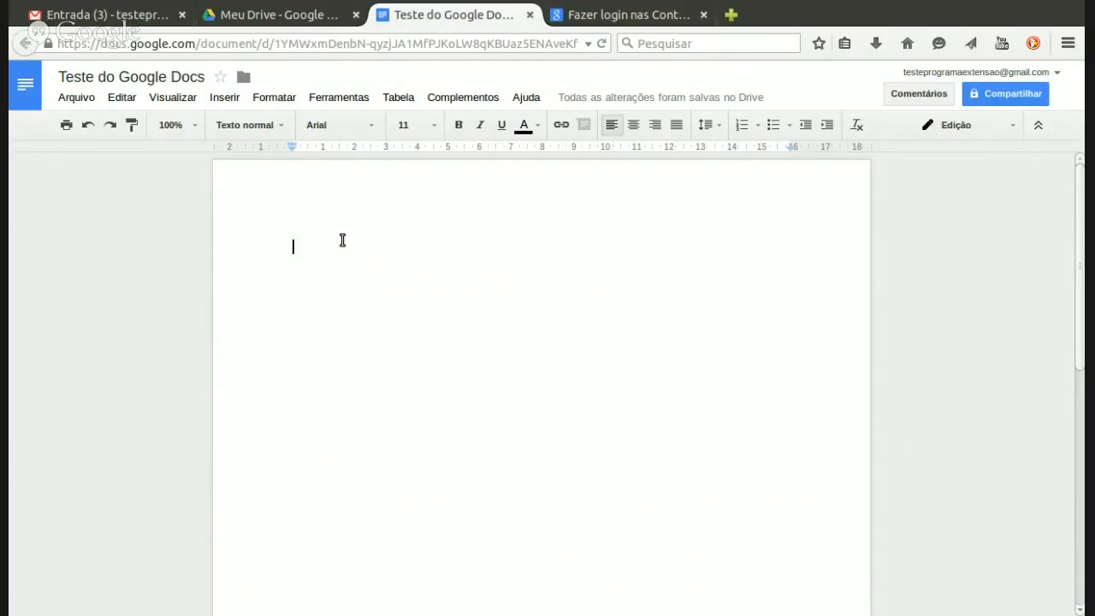
Step: Type 'Teste do Google Docs.' on the first line and select it
type("Teste")
key("BackSpace")
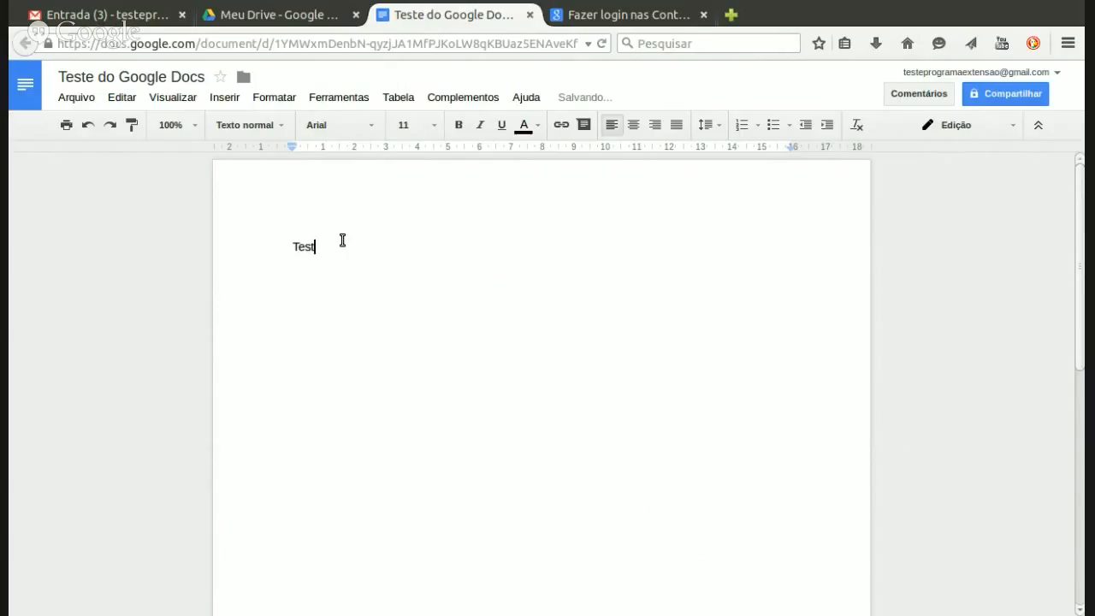
type("e do Google Docs.")
left_click_drag(289, 248, 415, 249)
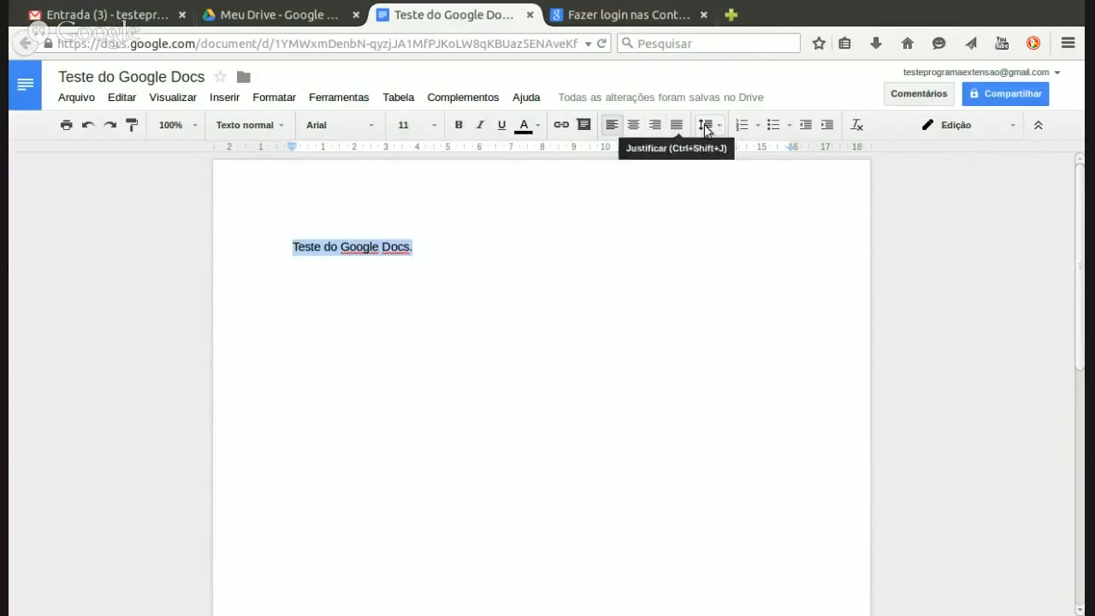
Step: Set the selected line to Arial at 24 point, after briefly trying Courier New
left_click(371, 124)
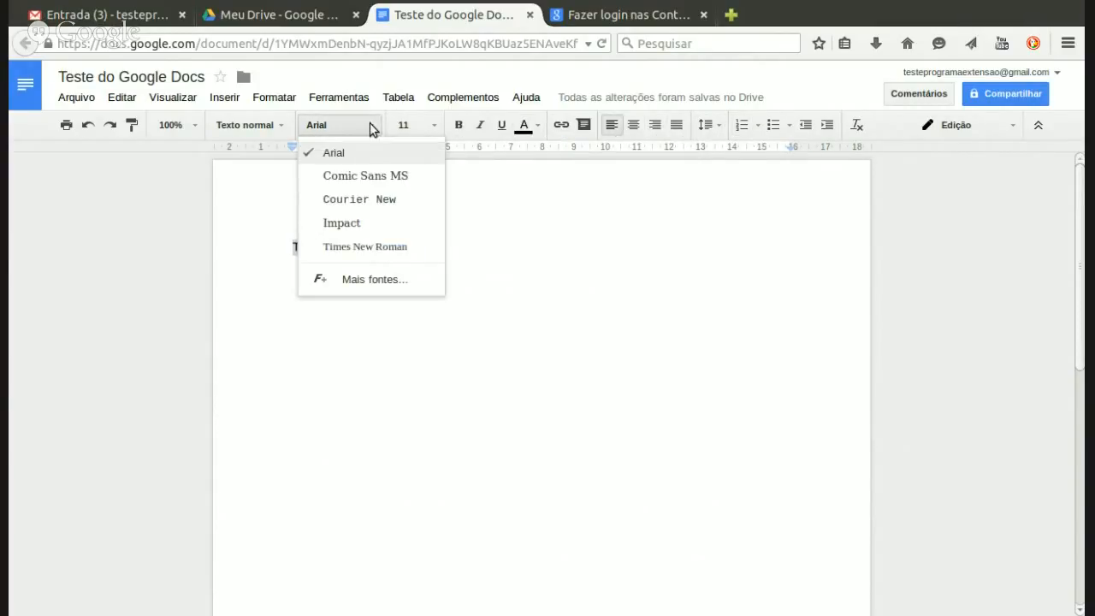
left_click(370, 200)
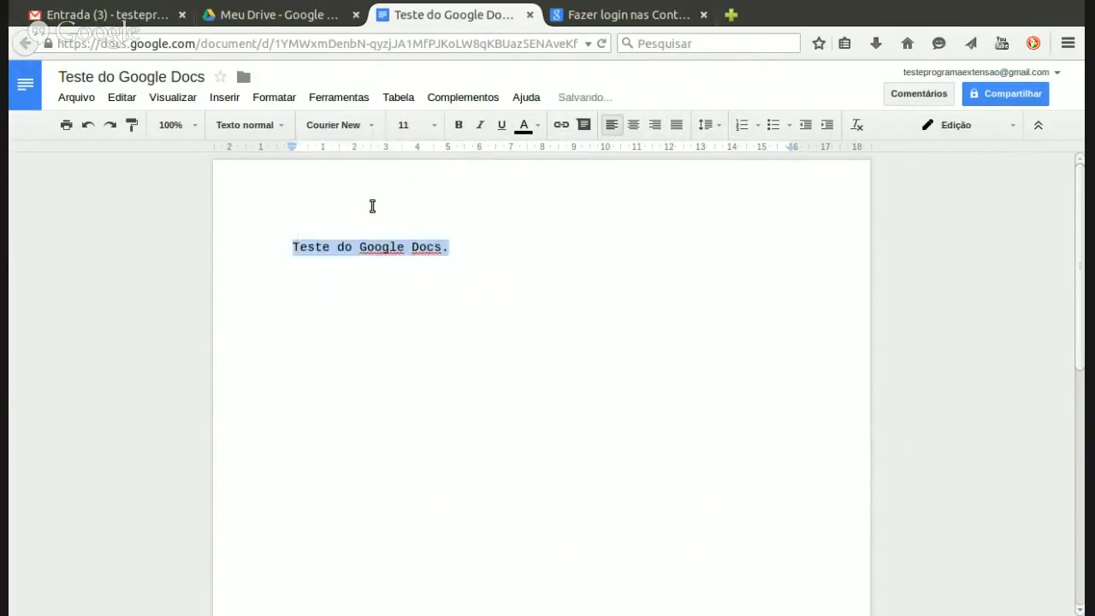
left_click(373, 130)
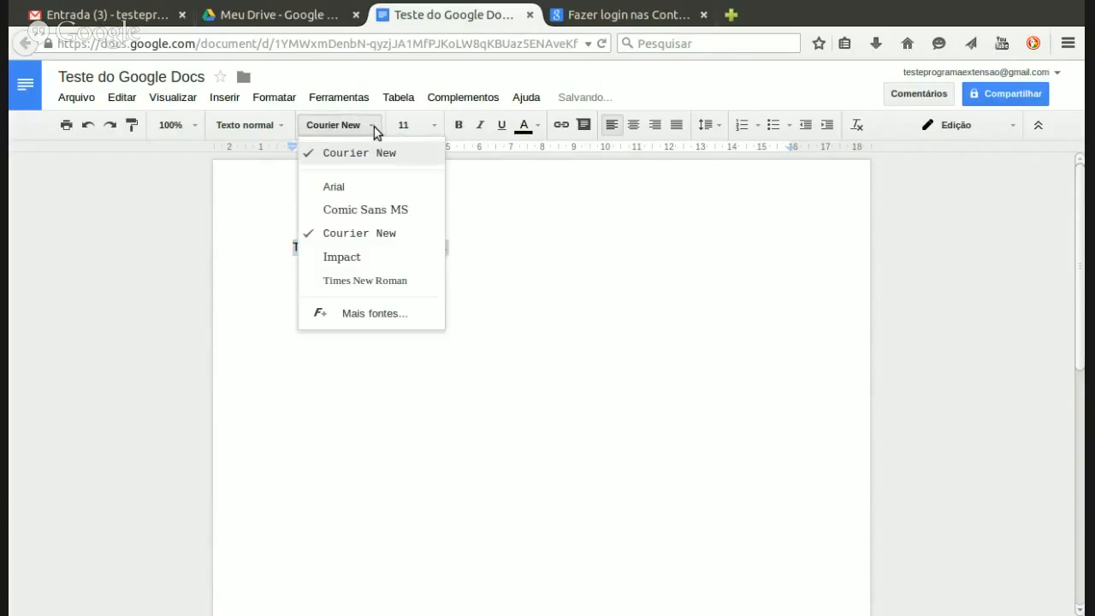
left_click(350, 188)
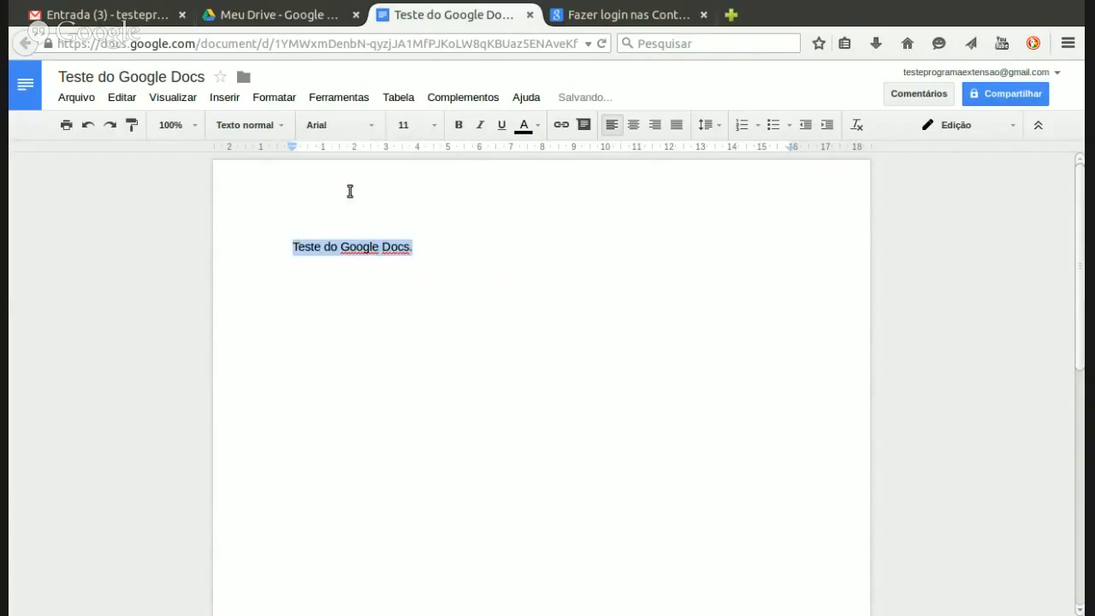
left_click(434, 129)
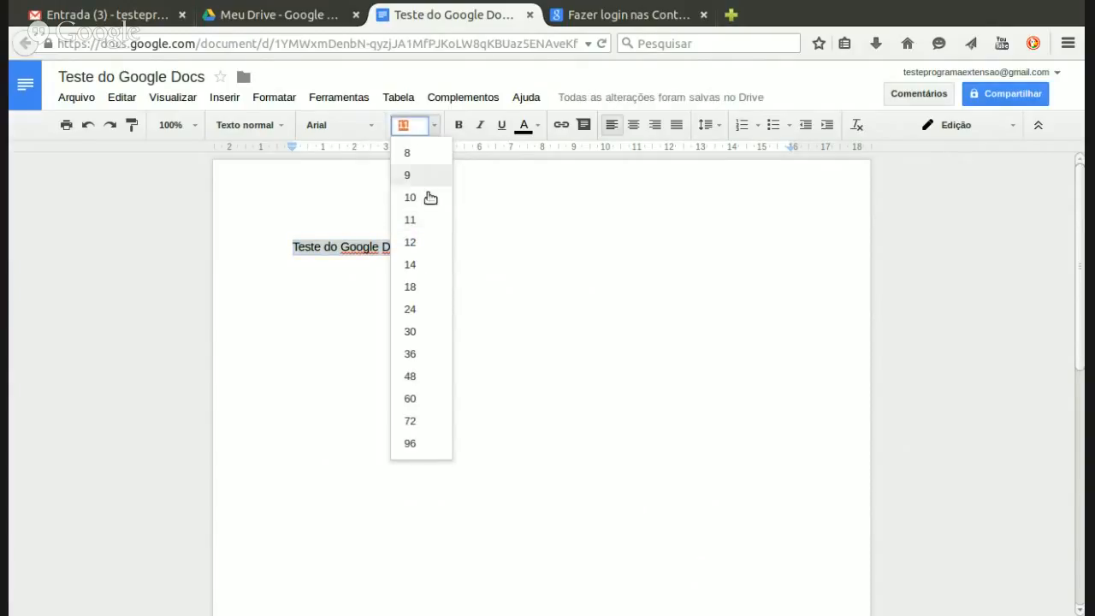
left_click(410, 309)
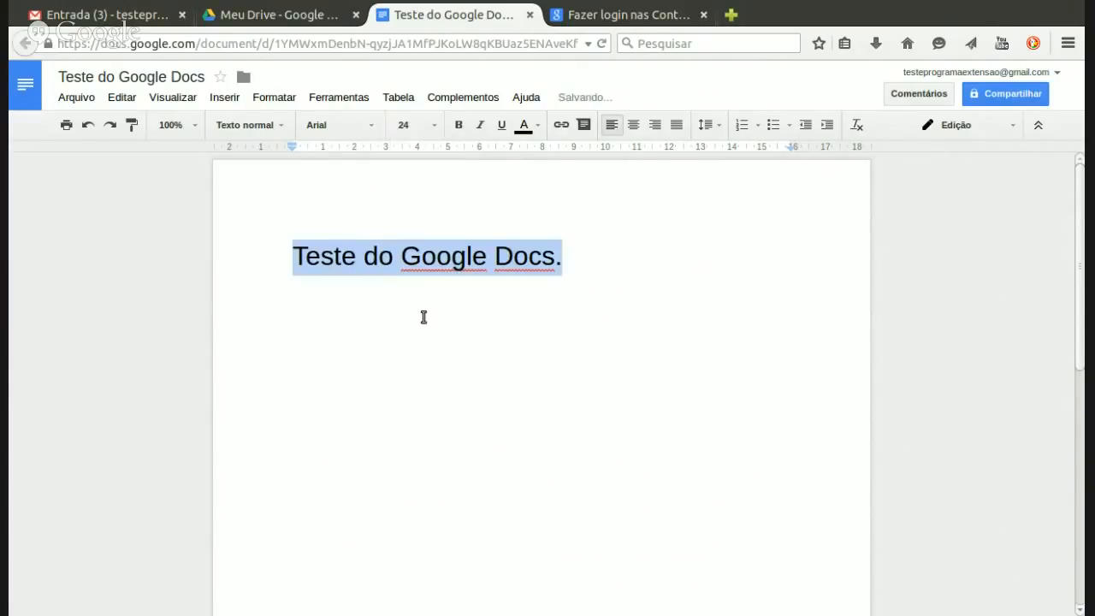
Step: Make the line bold, italic, underlined and dark red
left_click(458, 126)
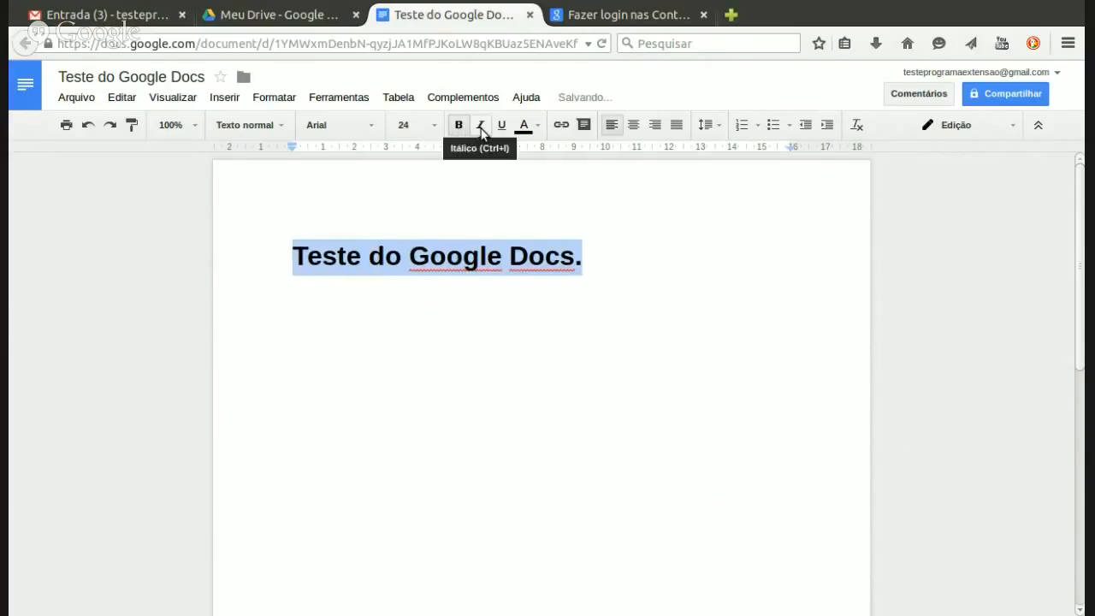
left_click(480, 128)
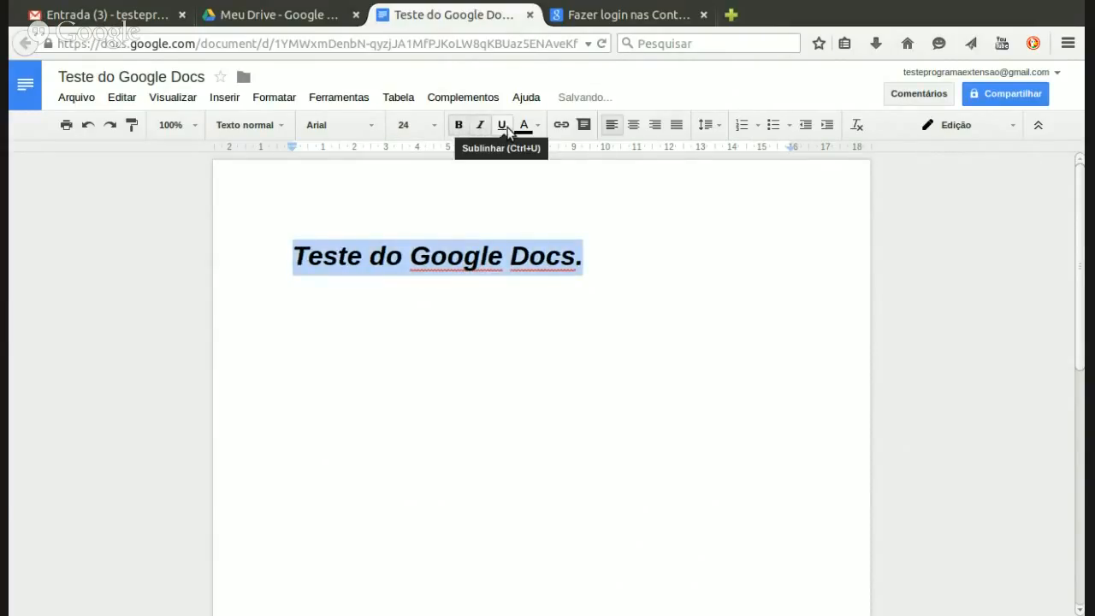
left_click(507, 128)
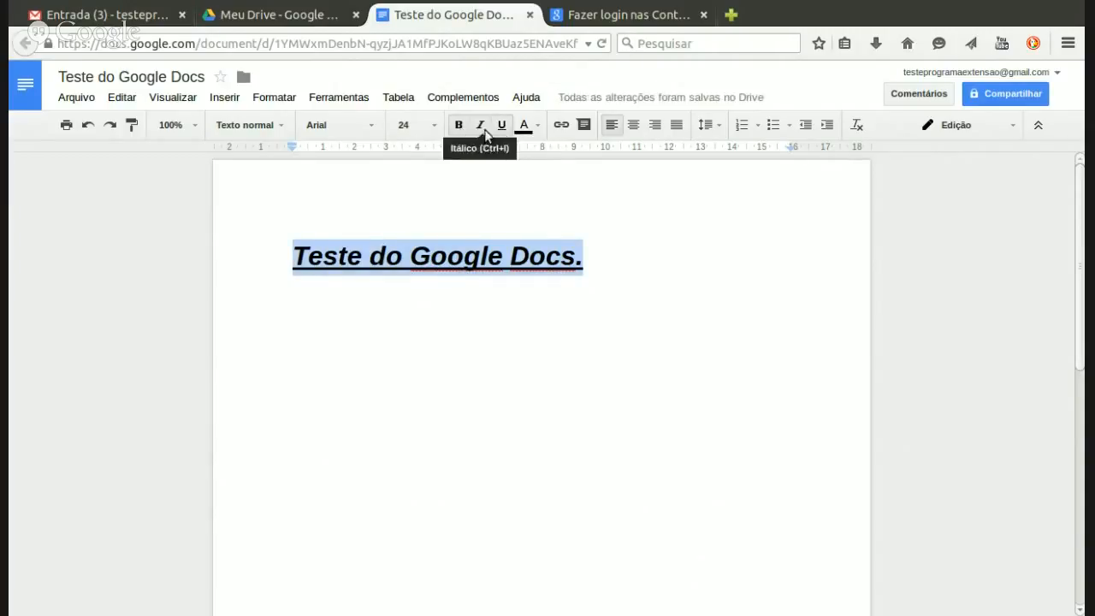
left_click(533, 129)
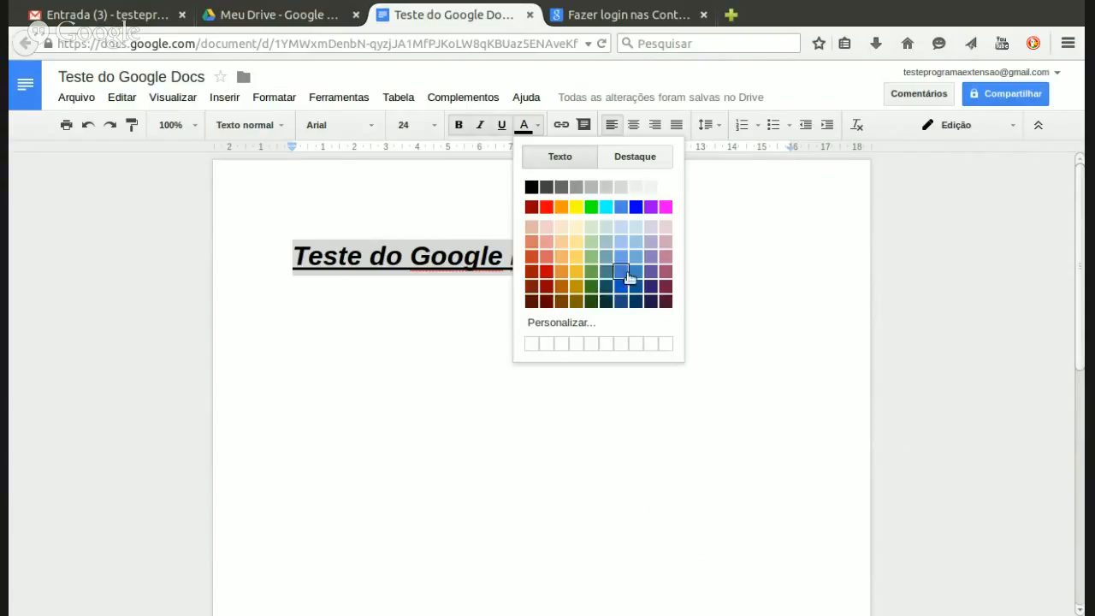
left_click(531, 207)
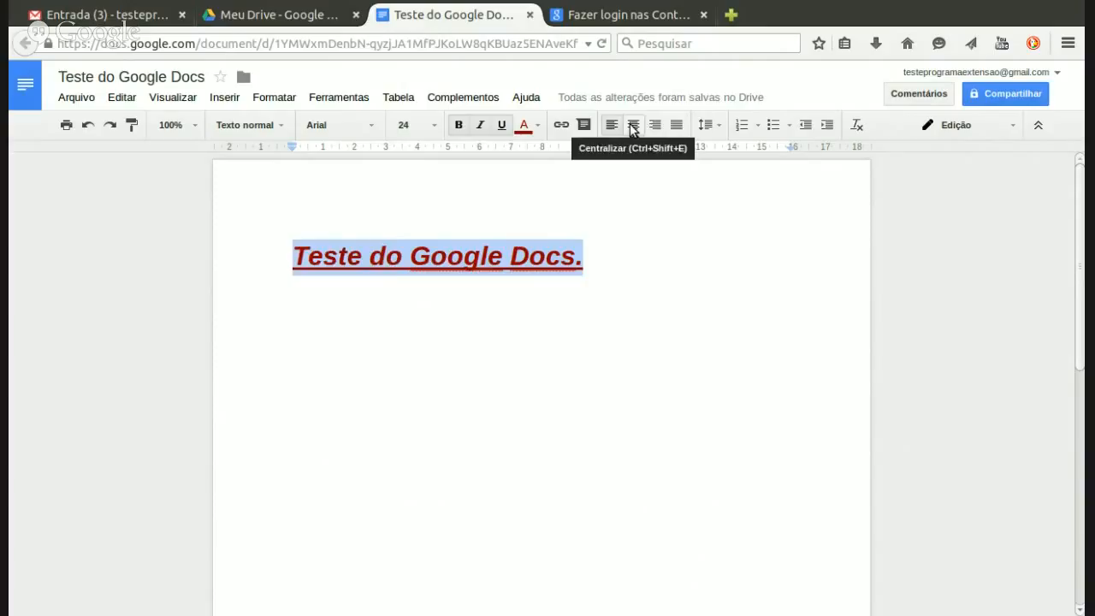
Step: Centre the heading and add an empty line beneath it
left_click(633, 127)
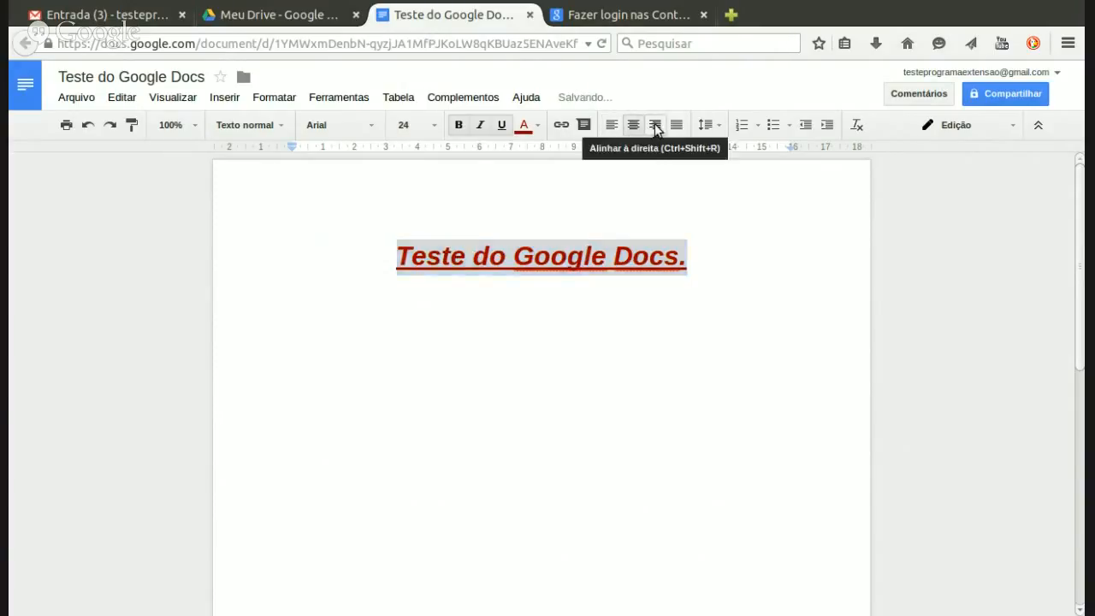
left_click(656, 127)
left_click(632, 127)
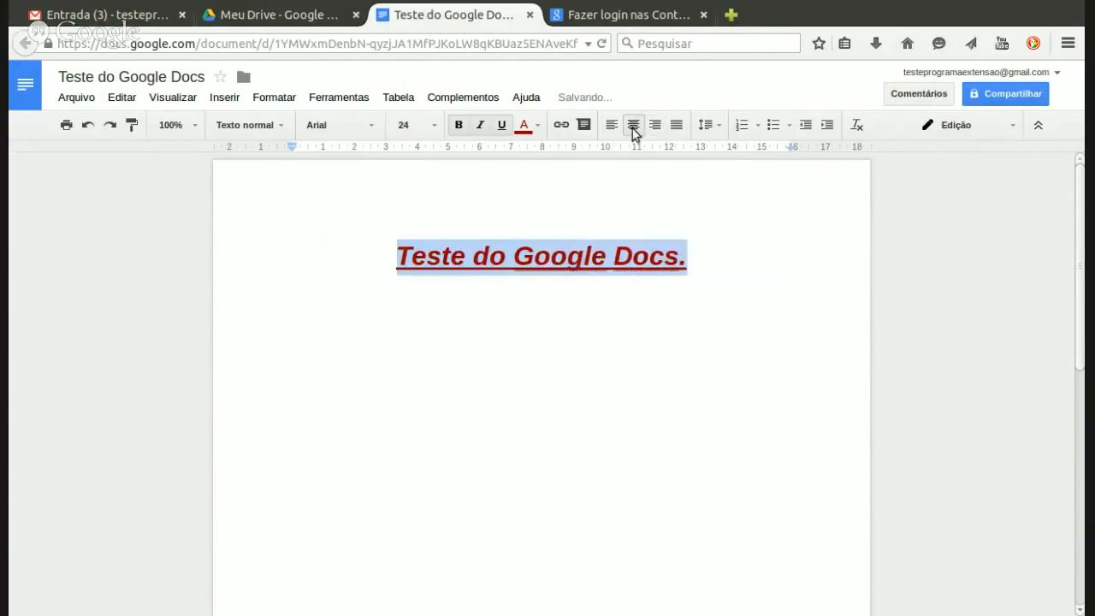
left_click(710, 273)
key("Return")
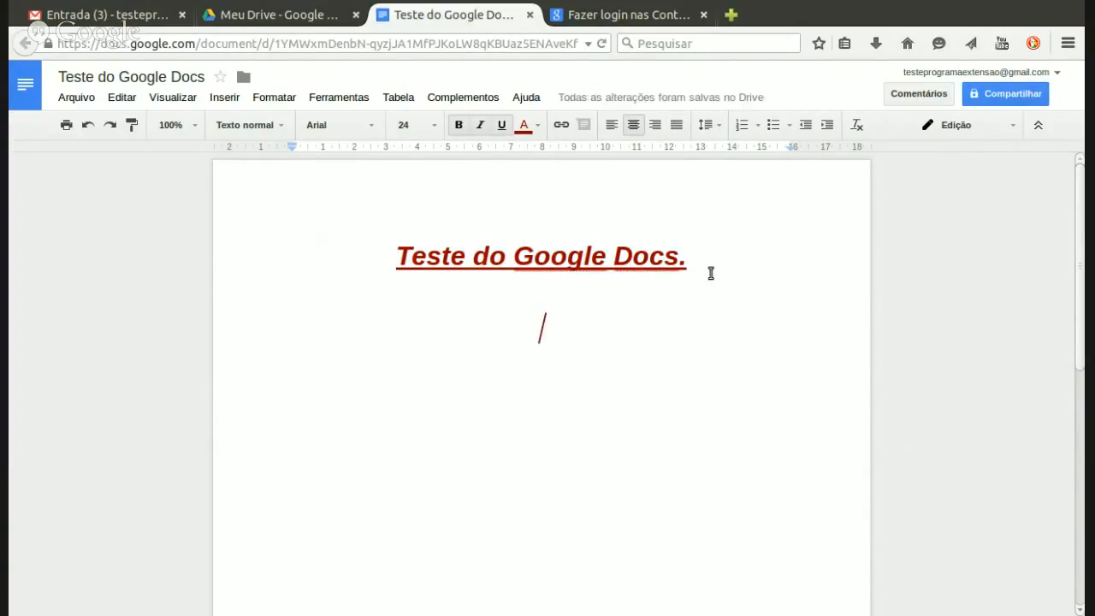
Step: Add a numbered list of Item 1, Item 2 and Item 3 below the heading
left_click(742, 126)
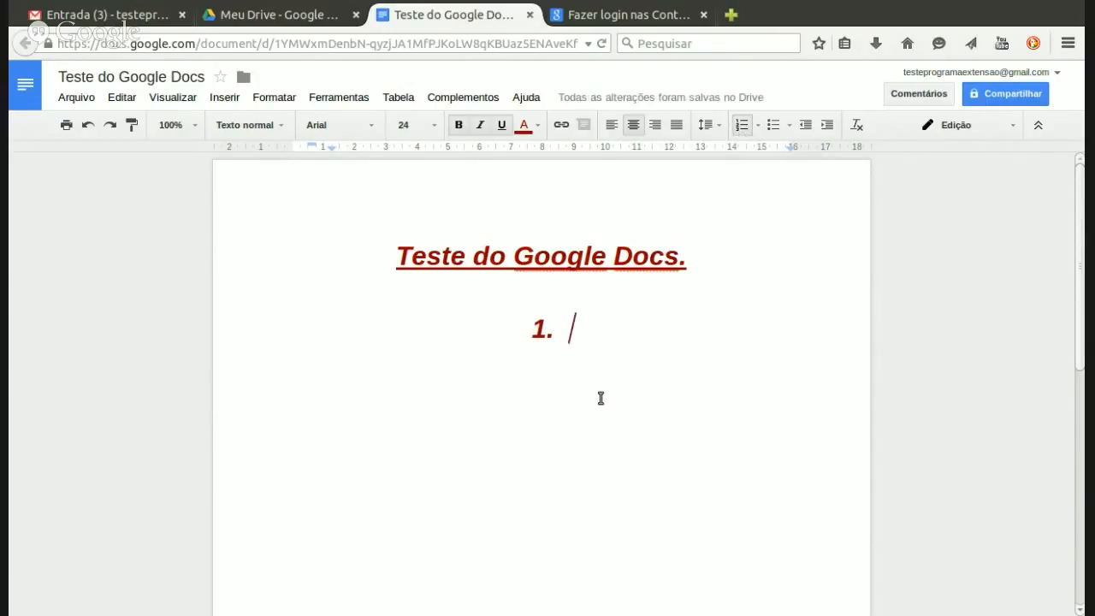
type("Item 1")
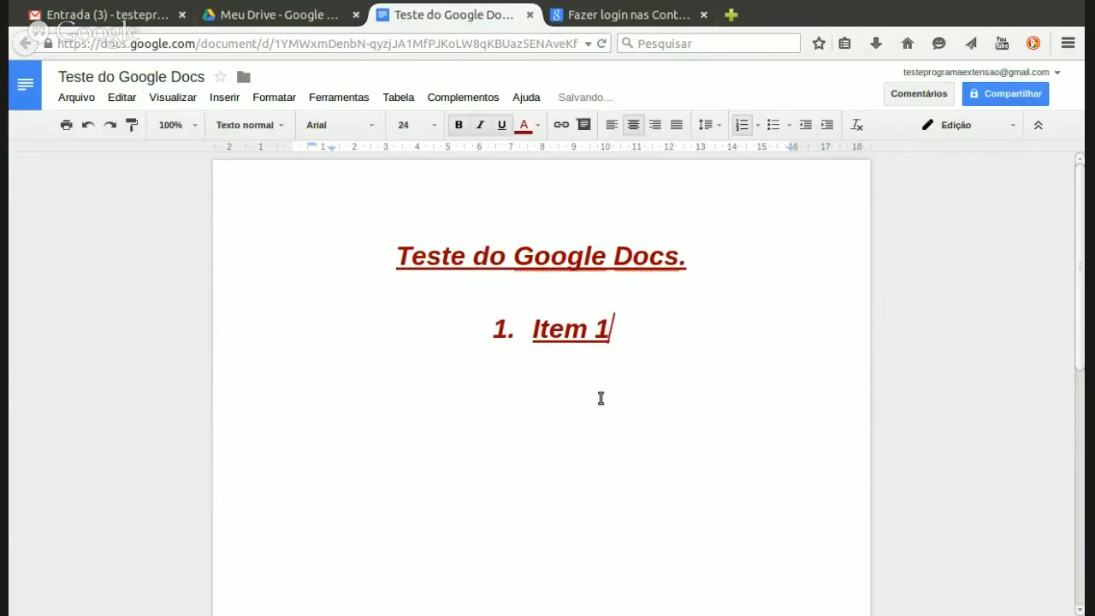
key("Return")
type("Item 2")
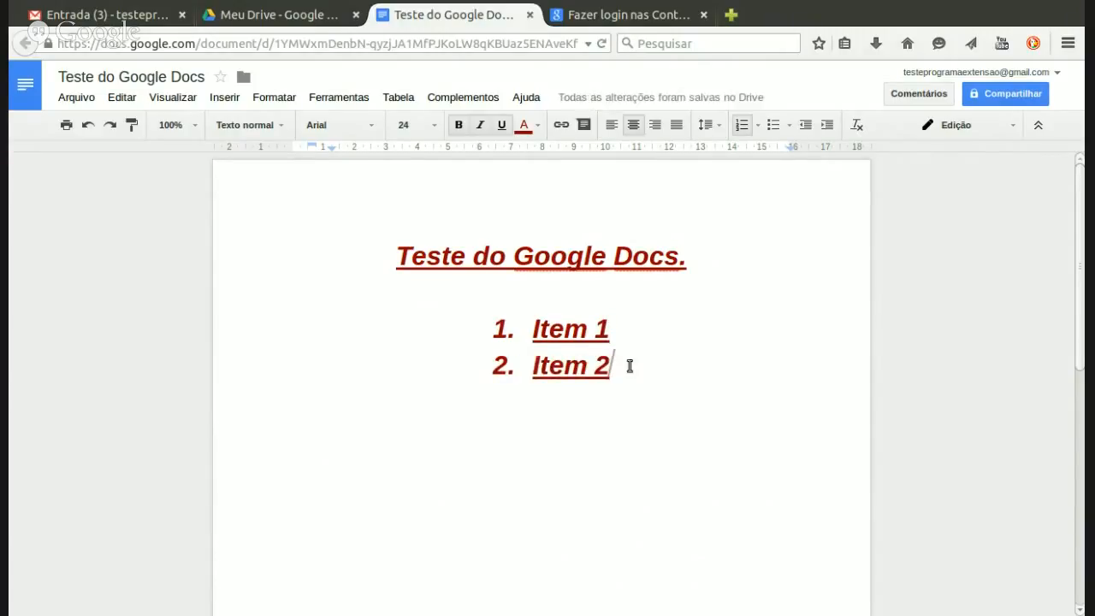
key("Return")
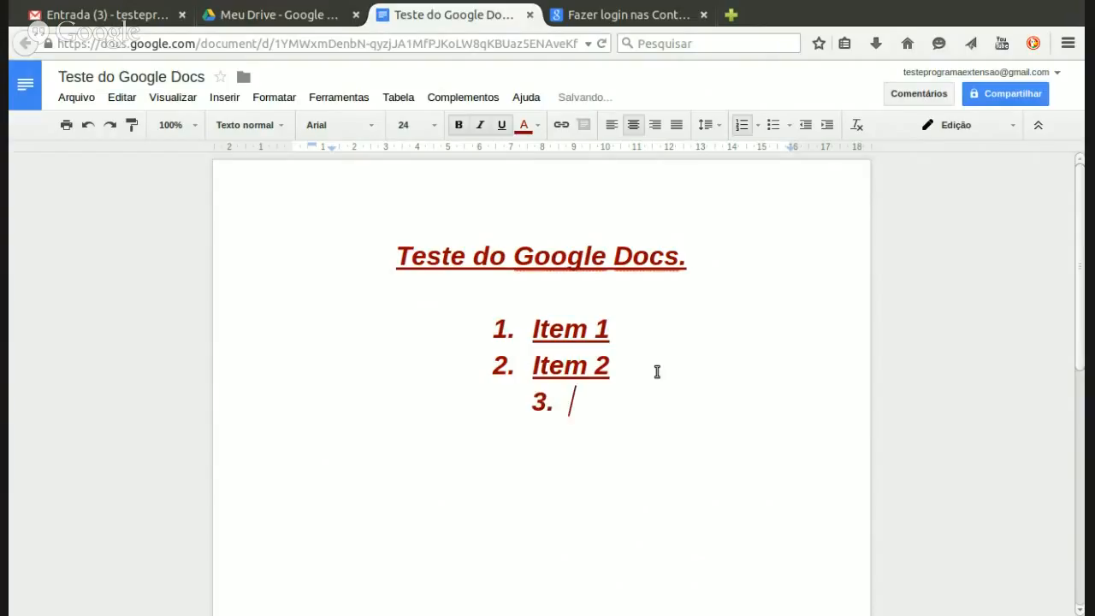
type("Item 3")
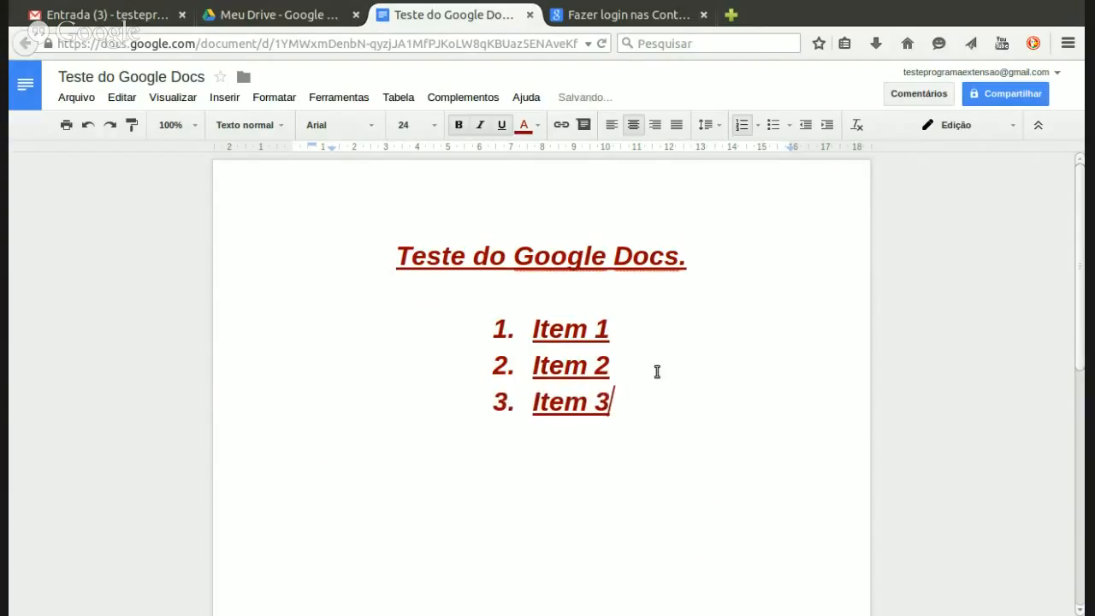
key("Return")
key("Return")
key("Return")
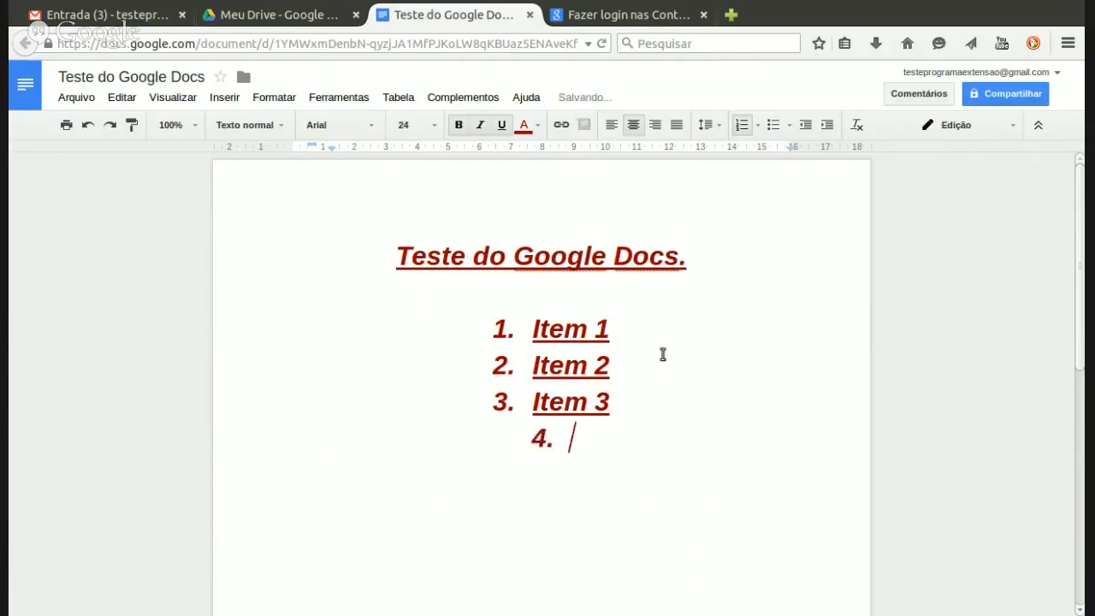
Step: Add a bulleted list of Item 1, Item 2 and Item 3 using the first bullet style
left_click(787, 126)
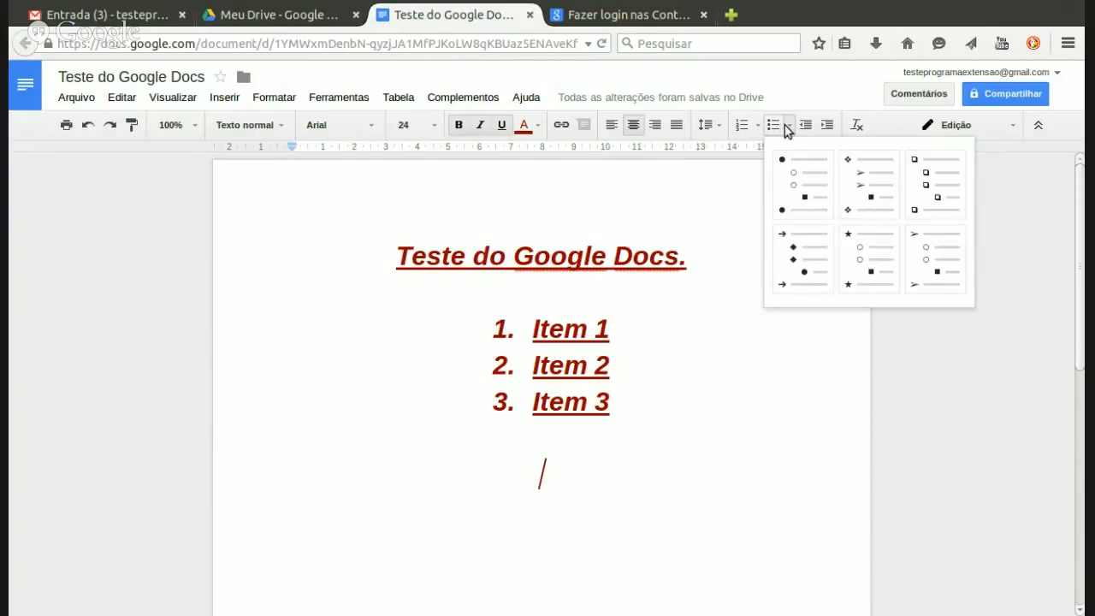
left_click(794, 186)
type("Item 1")
key("Return")
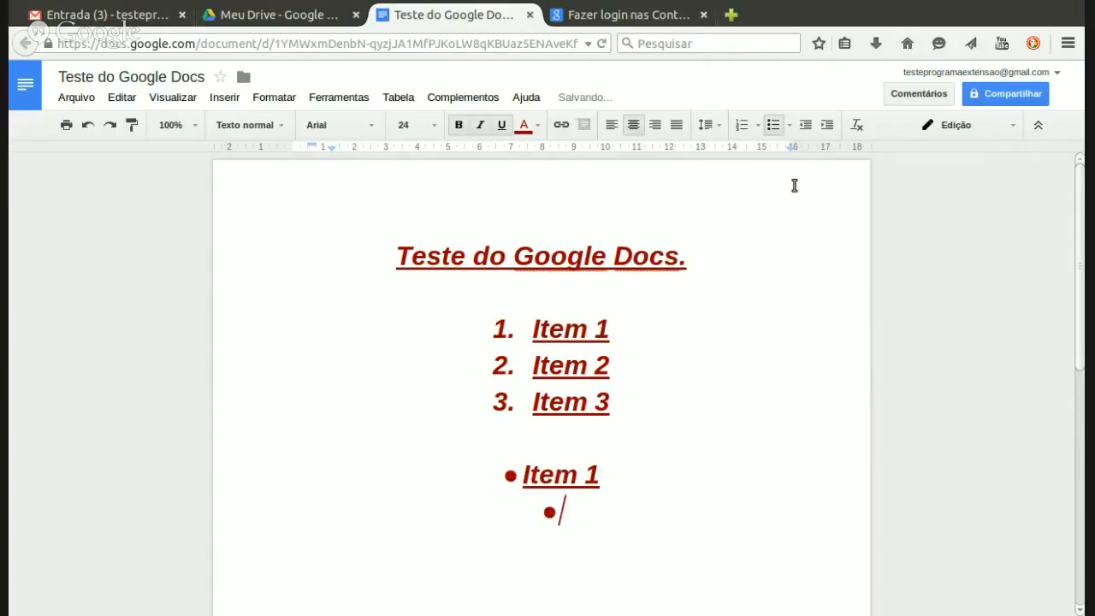
type("Item 2")
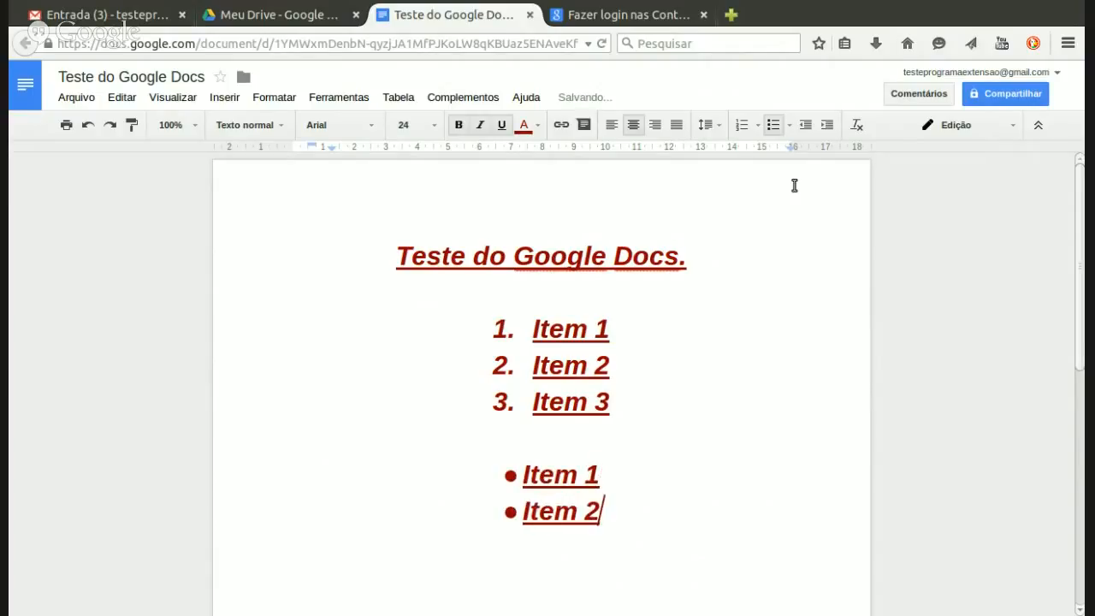
key("Return")
type("Ite")
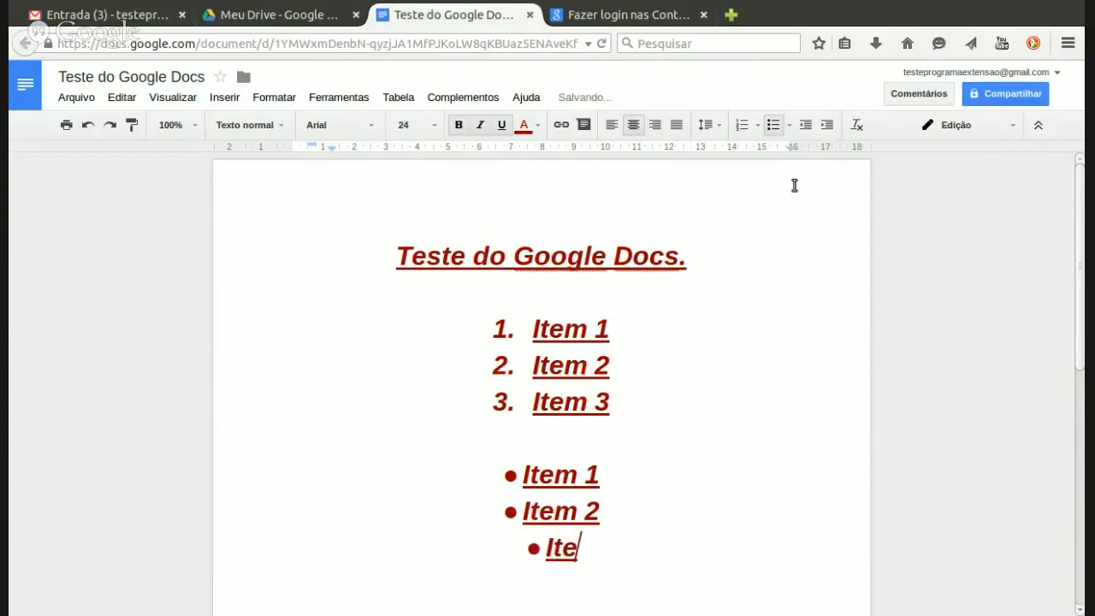
type("m 3")
key("Return")
key("Return")
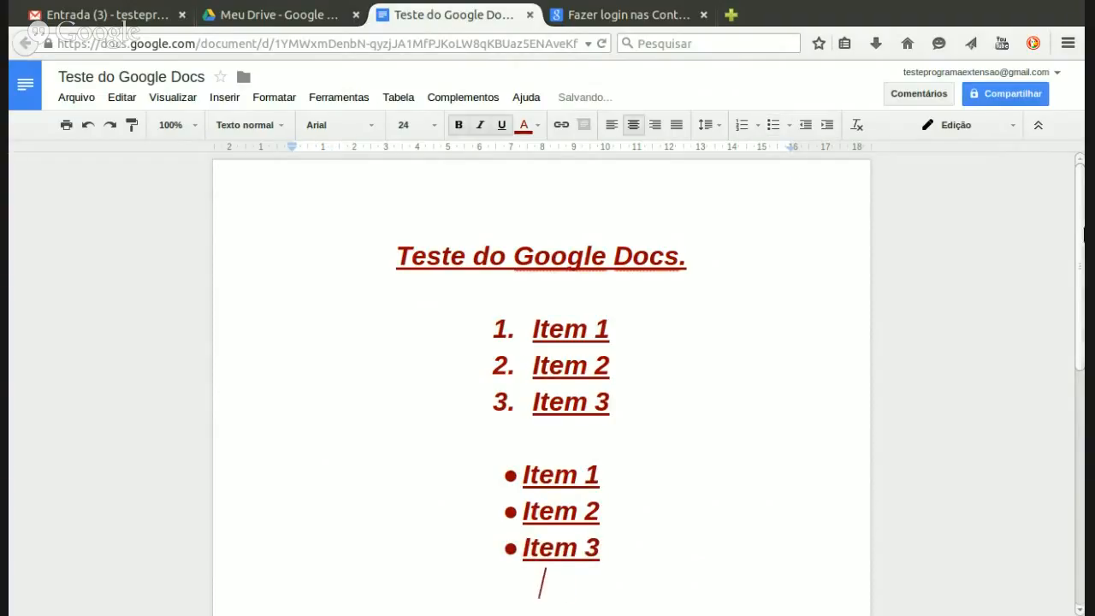
left_click_drag(1081, 236, 1084, 301)
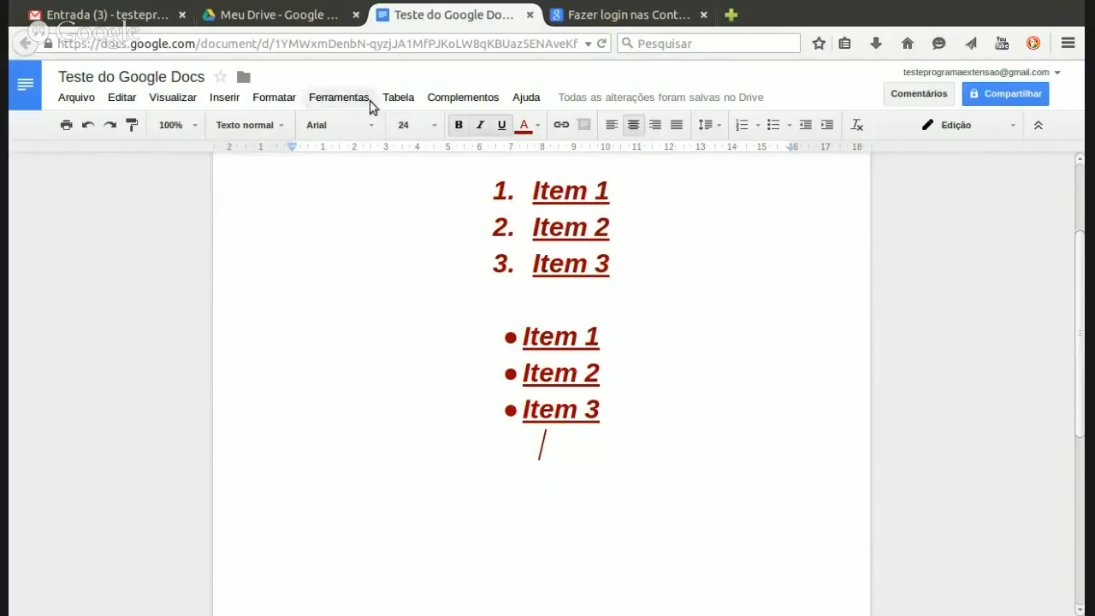
left_click(232, 97)
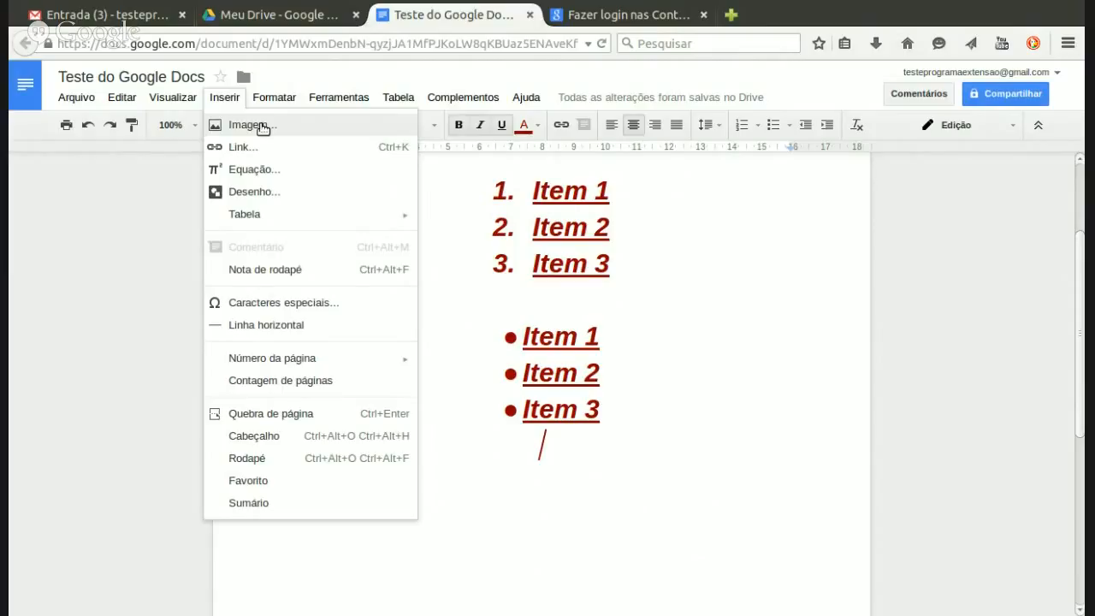
mouse_move(297, 224)
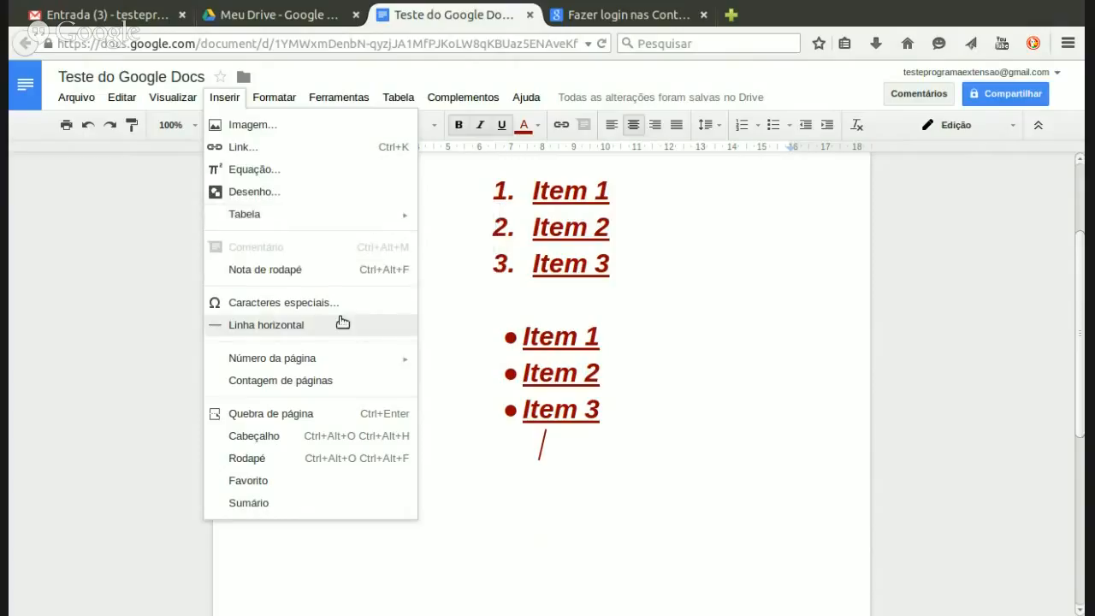
mouse_move(323, 357)
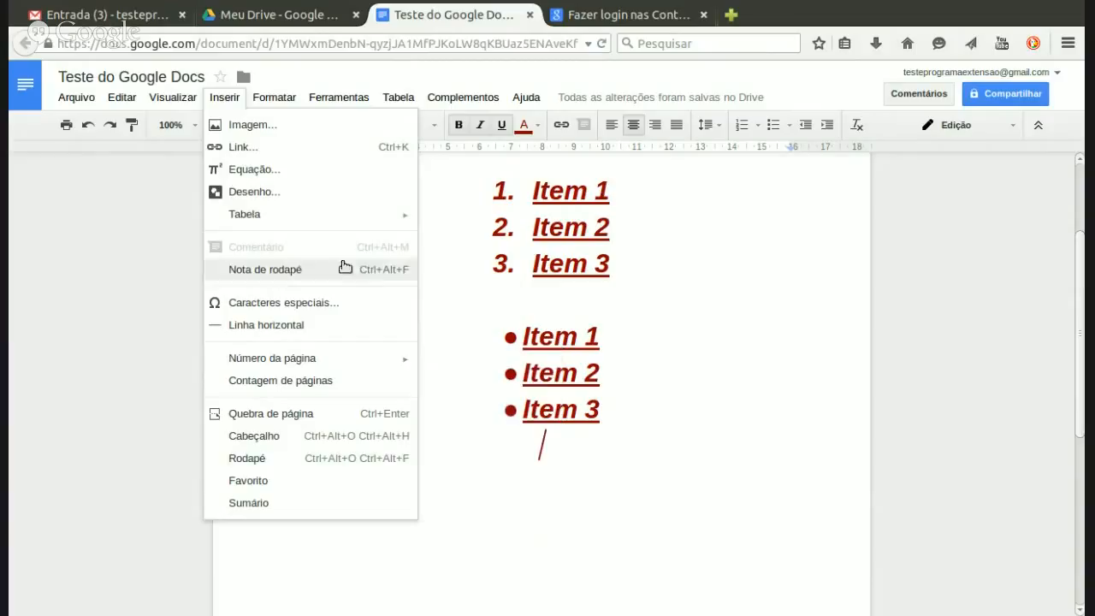
left_click(550, 445)
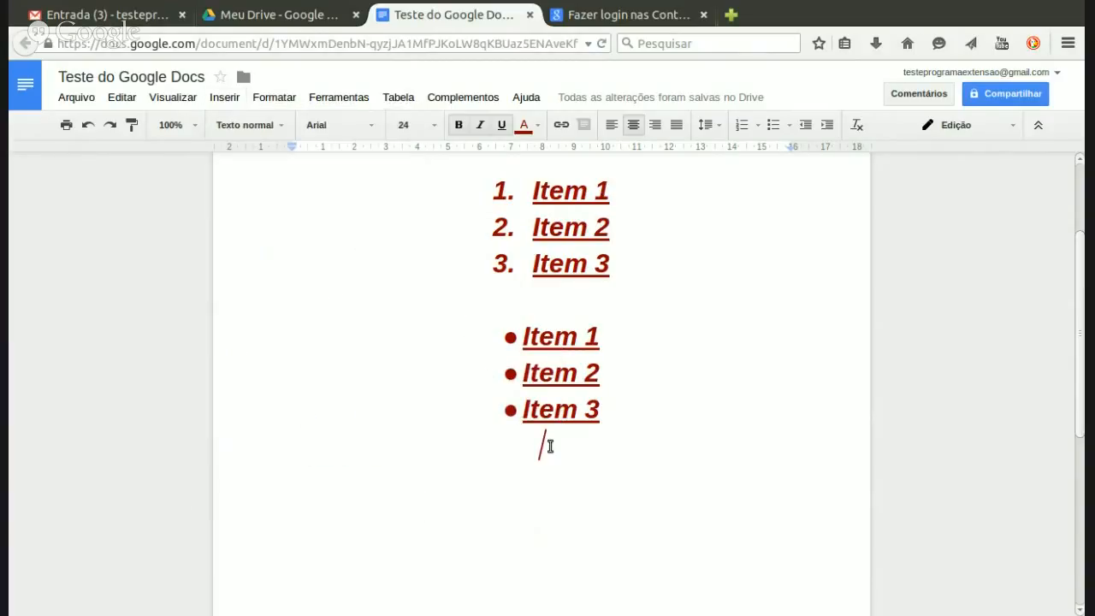
left_click_drag(1081, 359, 1082, 283)
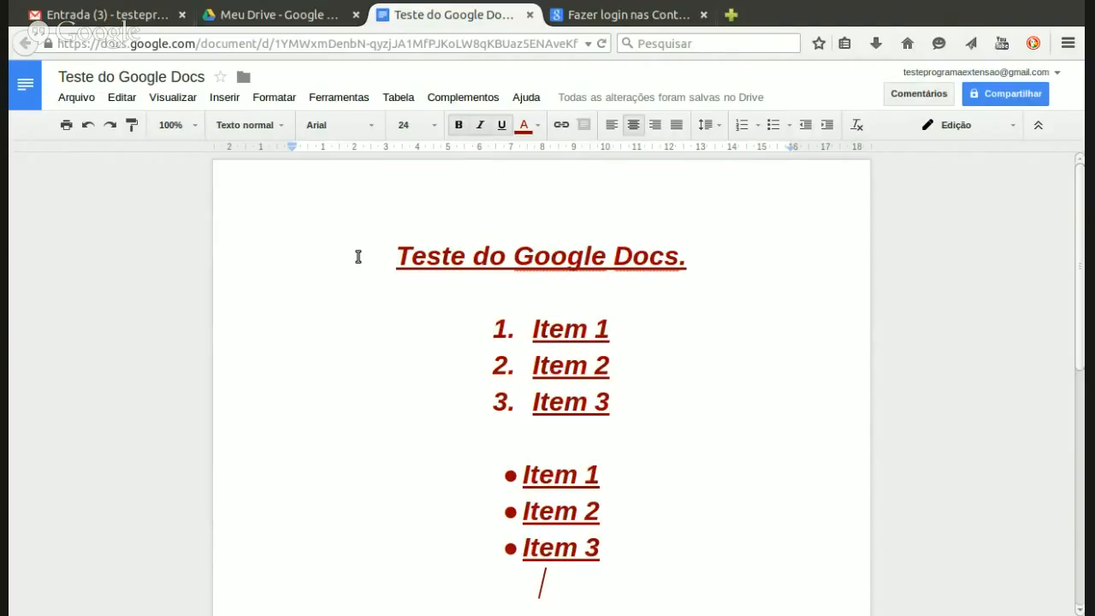
left_click(407, 250)
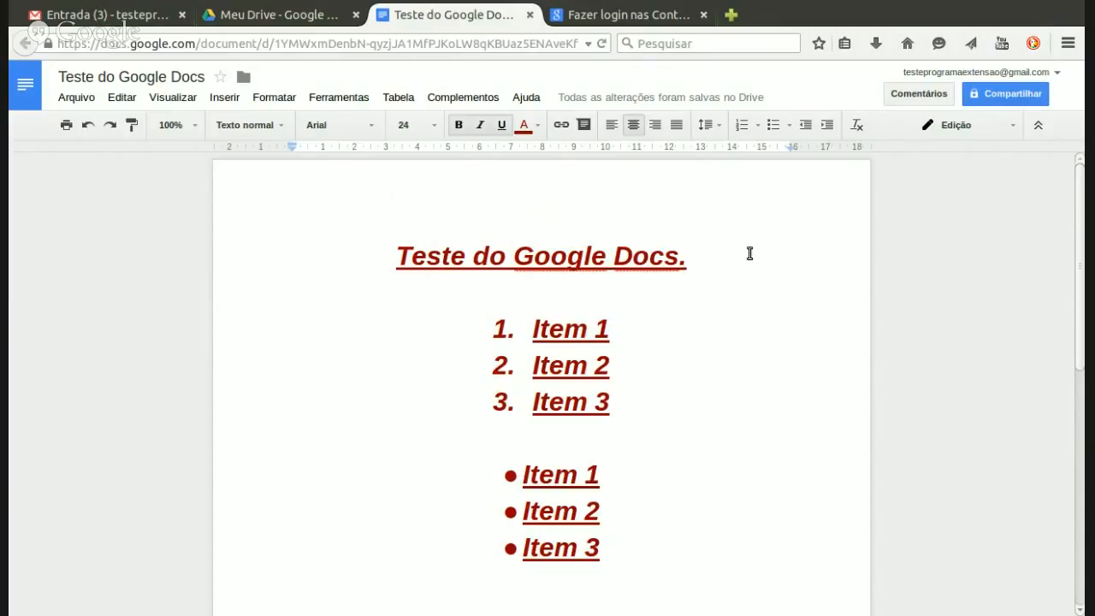
Step: Open sharing and add the collaborator's e-mail address as a recipient
left_click(1031, 99)
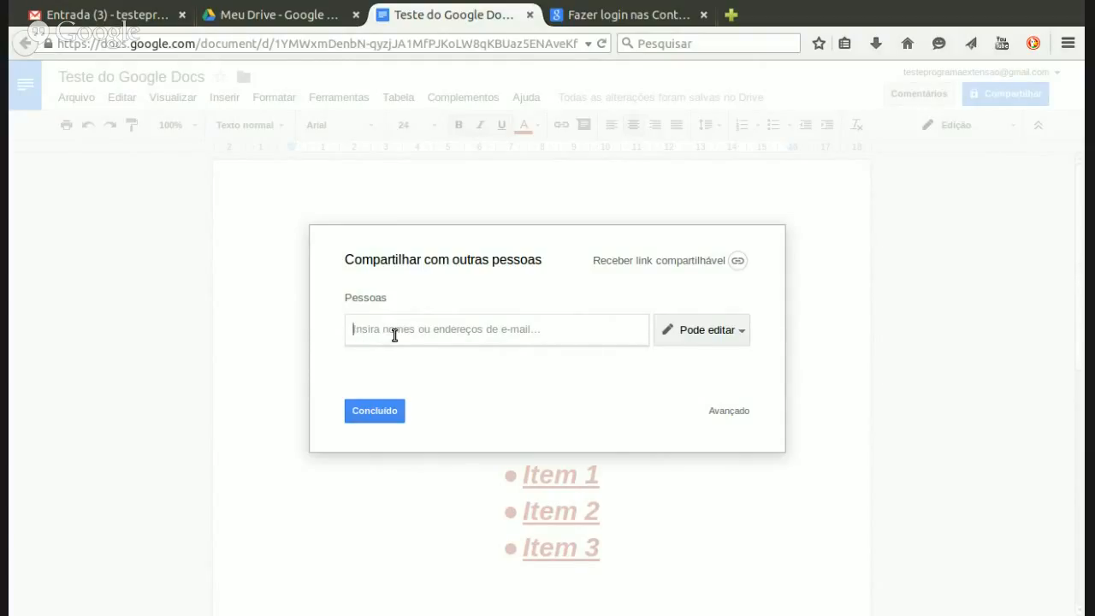
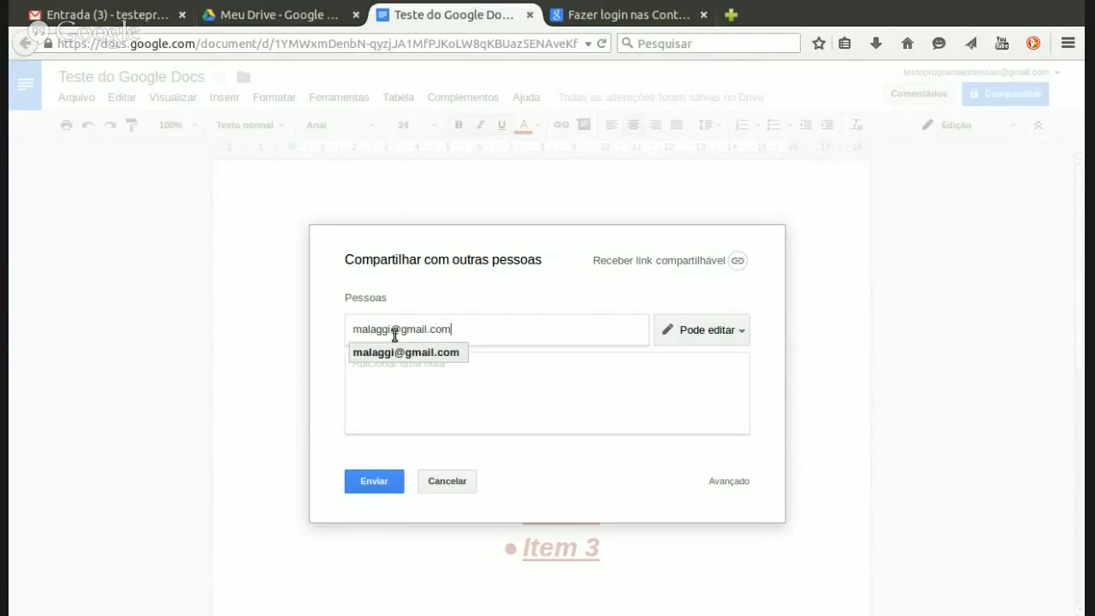
left_click(486, 374)
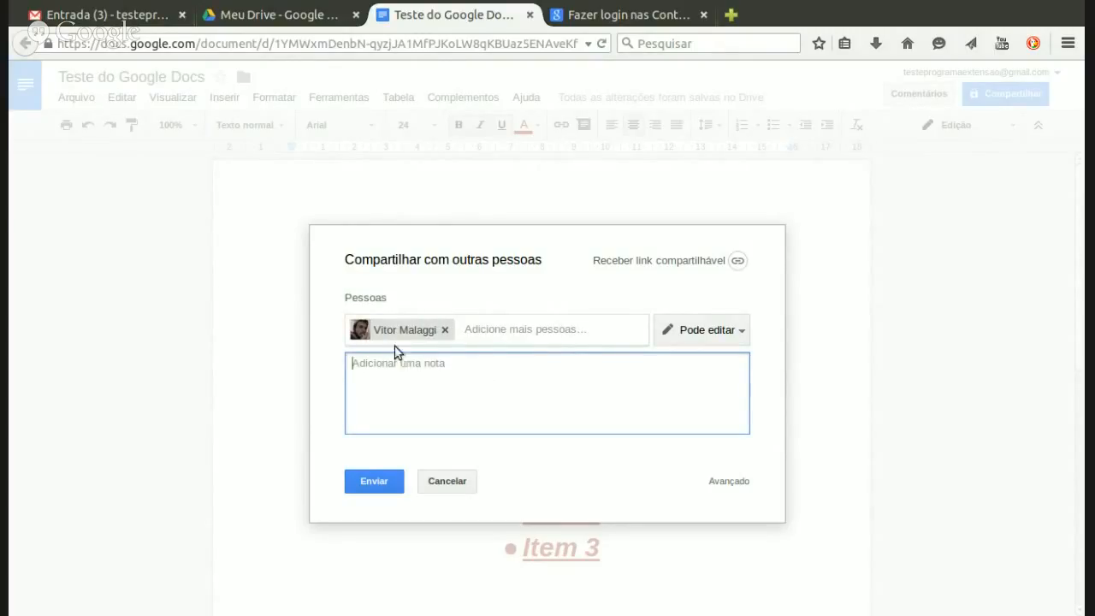
mouse_move(407, 335)
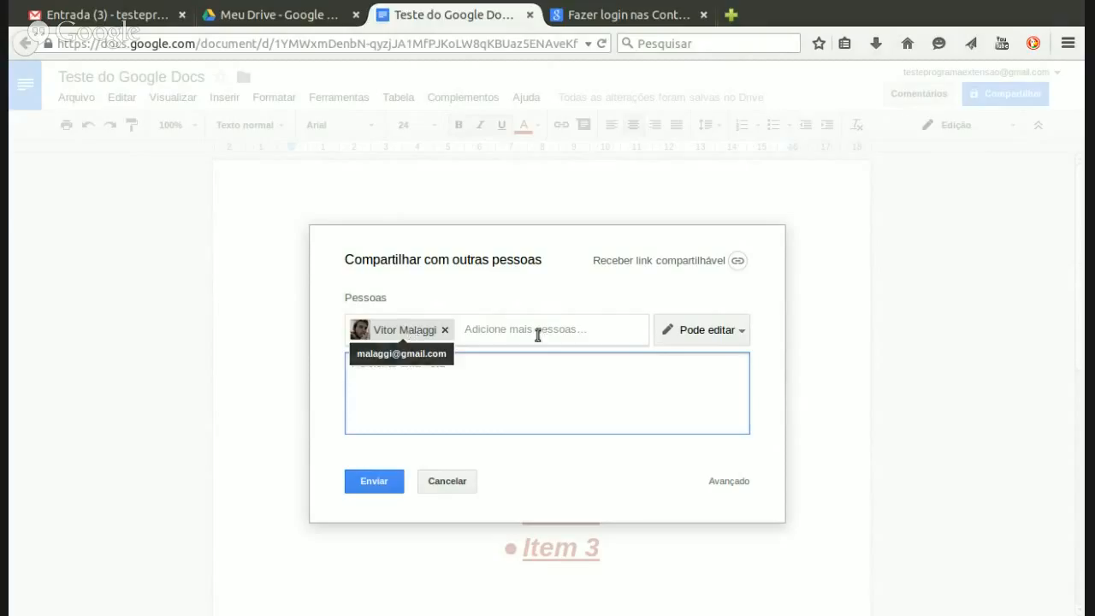
Step: Send the sharing invitation with Pode editar permission, then switch to the Google sign-in tab
left_click(742, 334)
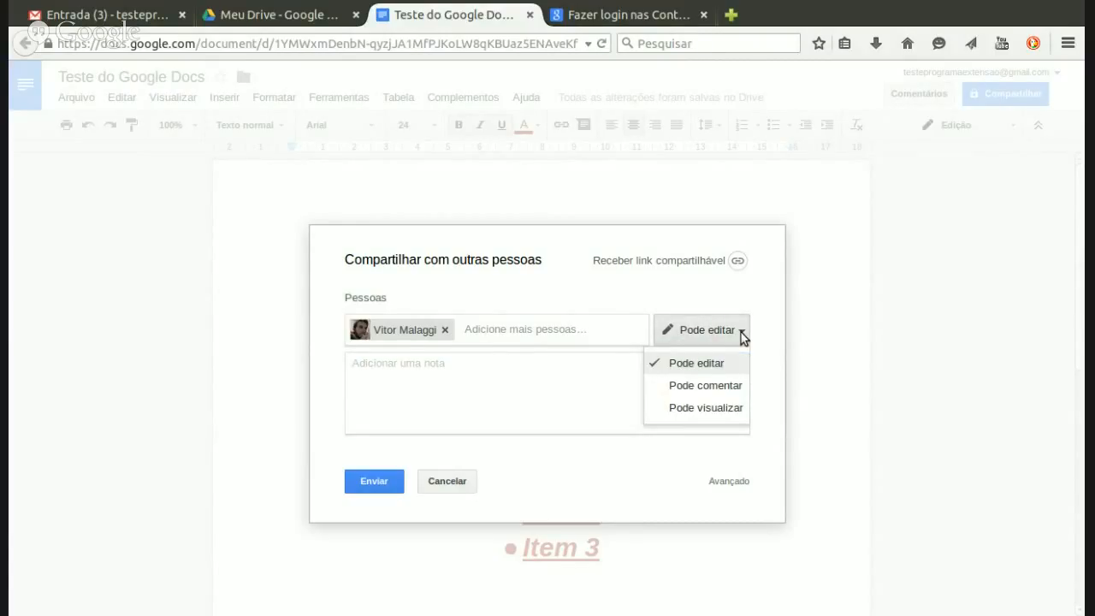
left_click(742, 334)
left_click(741, 334)
left_click(717, 365)
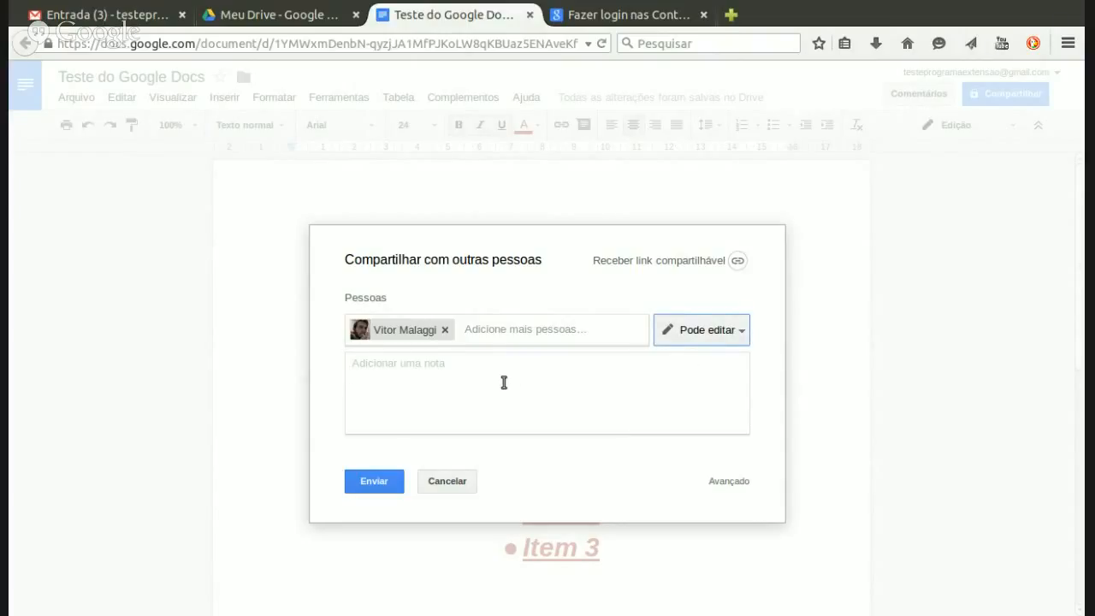
left_click(388, 485)
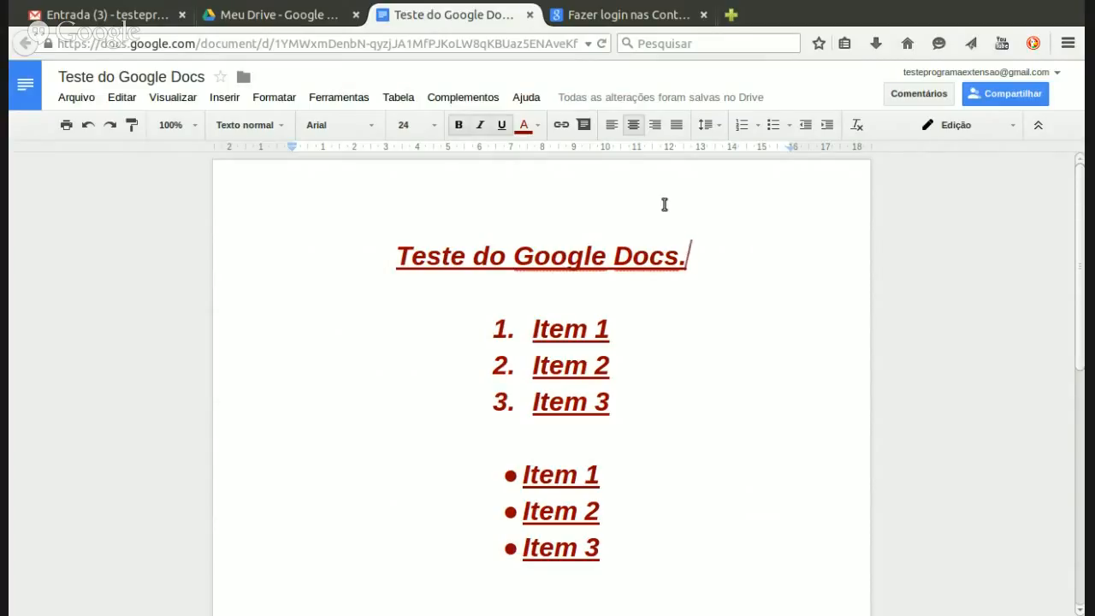
left_click(618, 18)
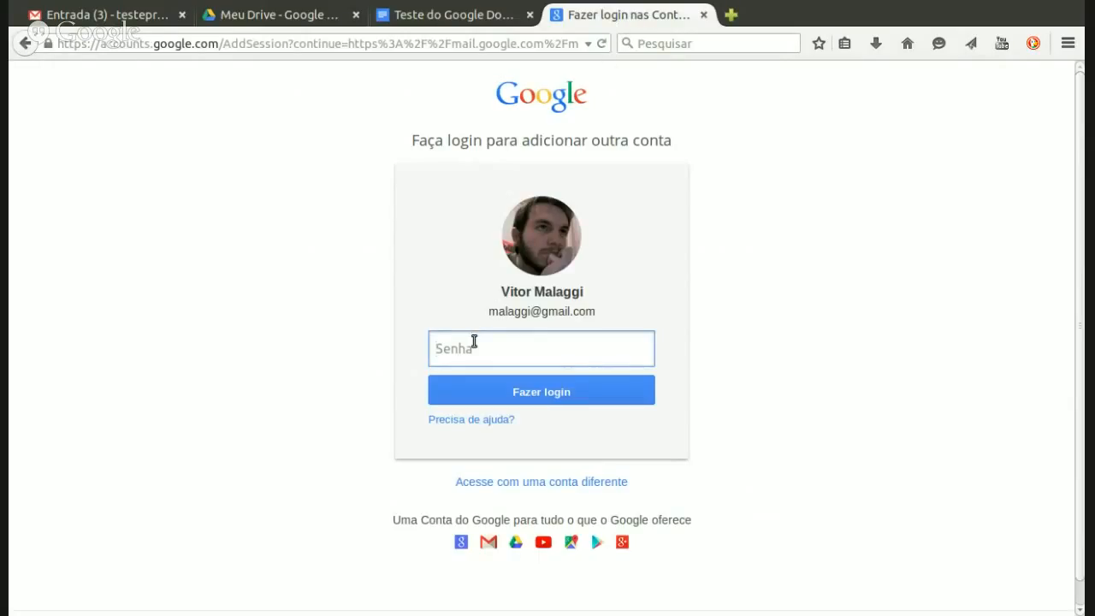
Step: Enter the second account's password in Senha and sign in to reach its Gmail inbox
type("••••••••••••••••••")
key("Return")
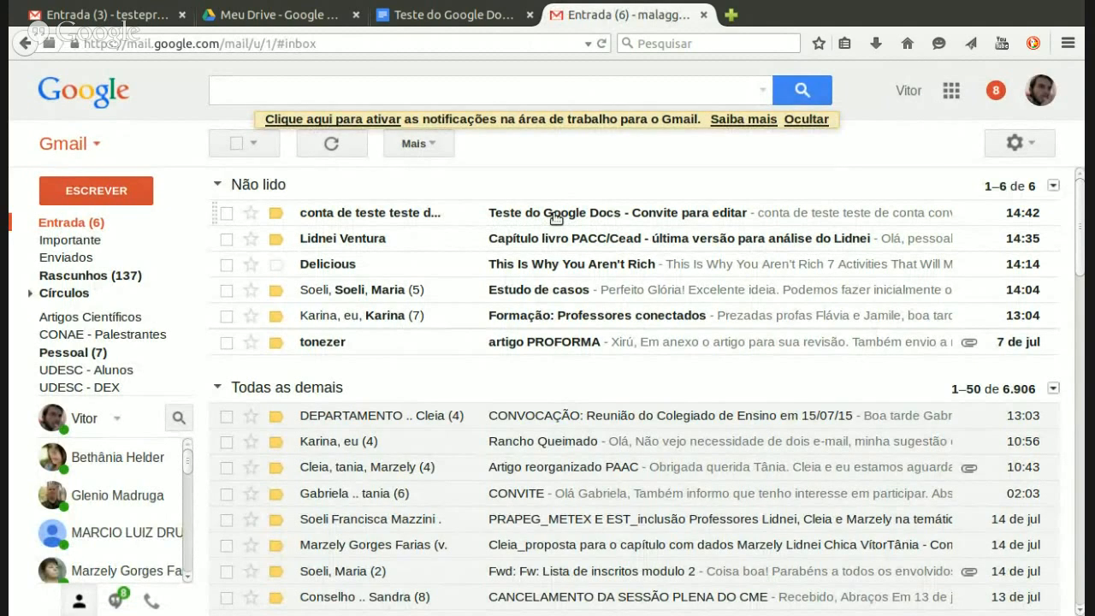
Step: Open the 'Teste do Google Docs' invitation e-mail and follow its 'Abrir no Documentos' button
left_click(556, 218)
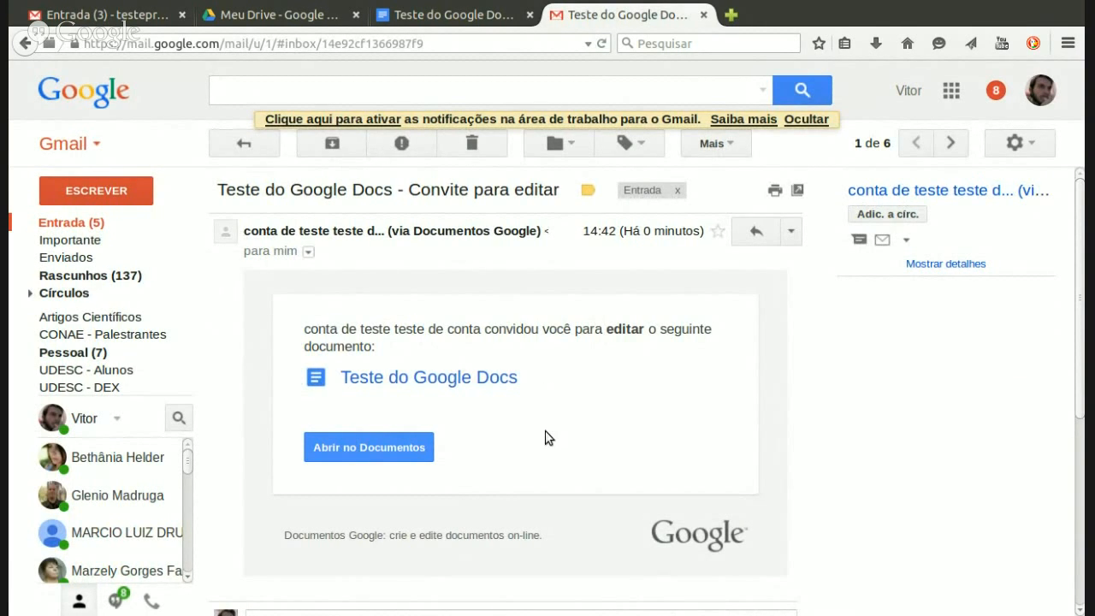
left_click(362, 454)
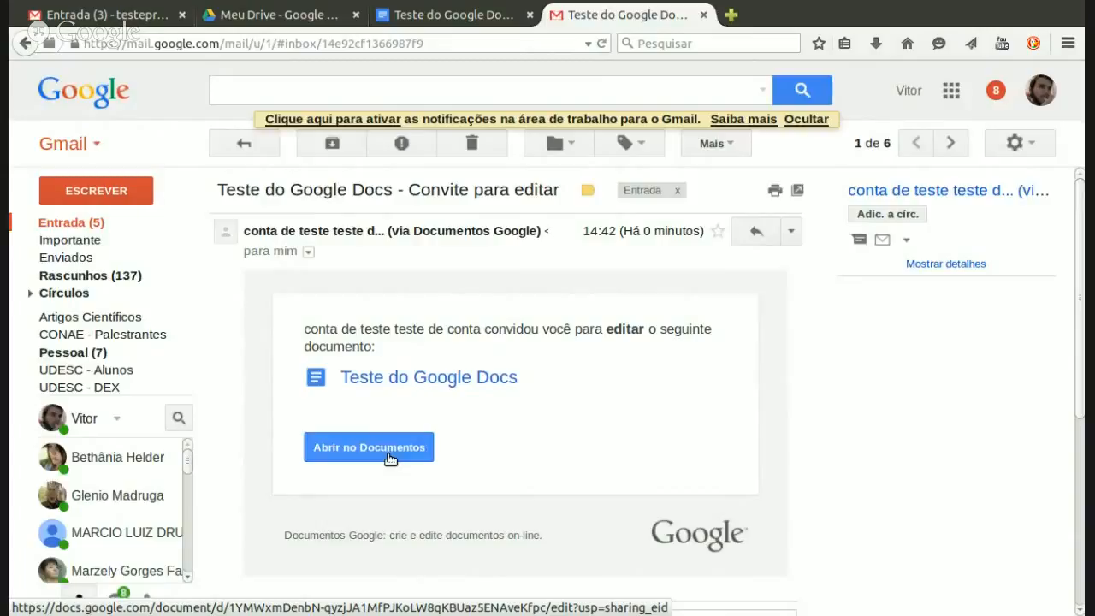
left_click(387, 453)
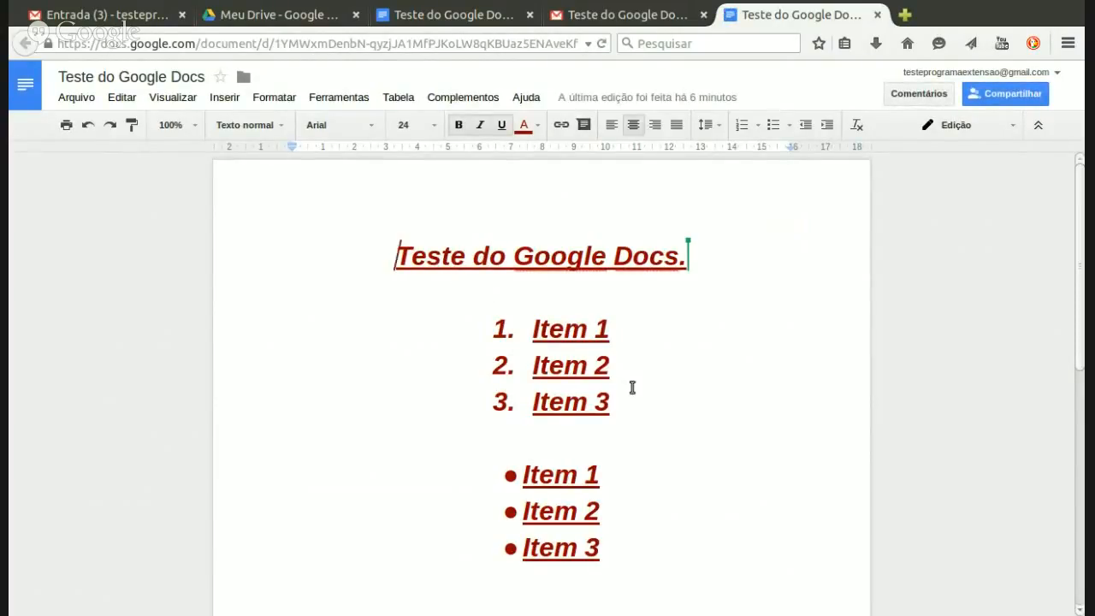
Step: Add the line 'Novas informações!' below the bulleted Item 1–3 list
left_click(628, 542)
key("Return")
key("Return")
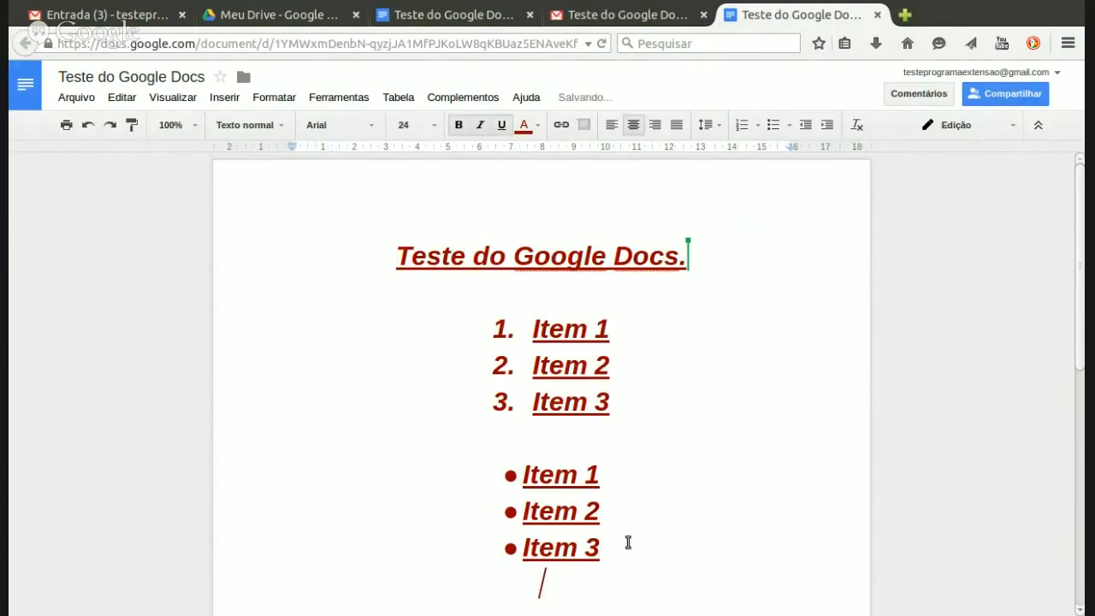
key("Return")
key("Return")
key("BackSpace")
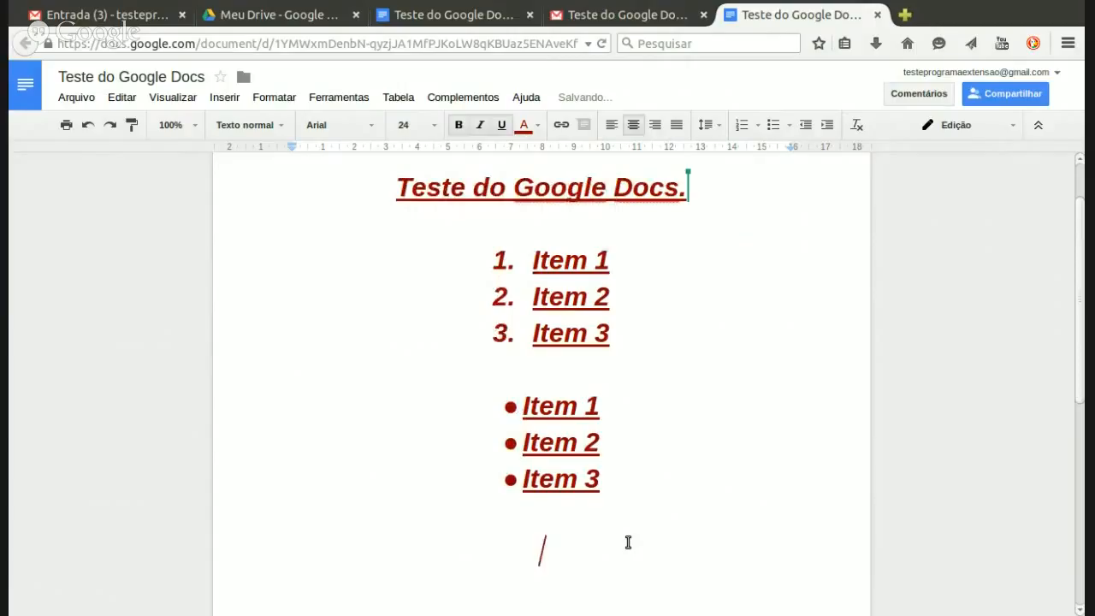
type("Novas i")
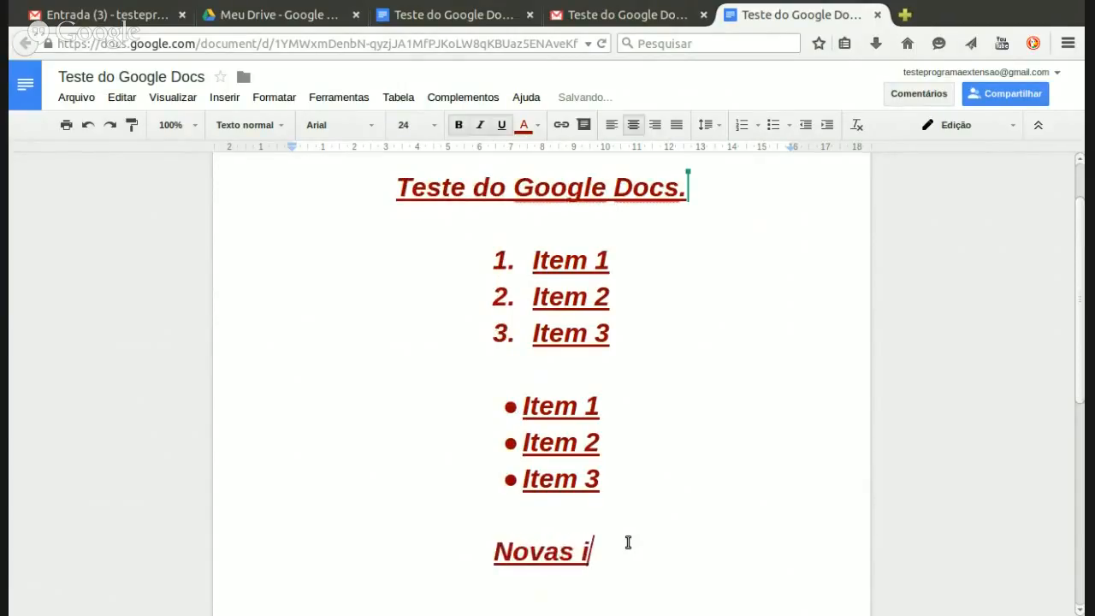
type("nformações")
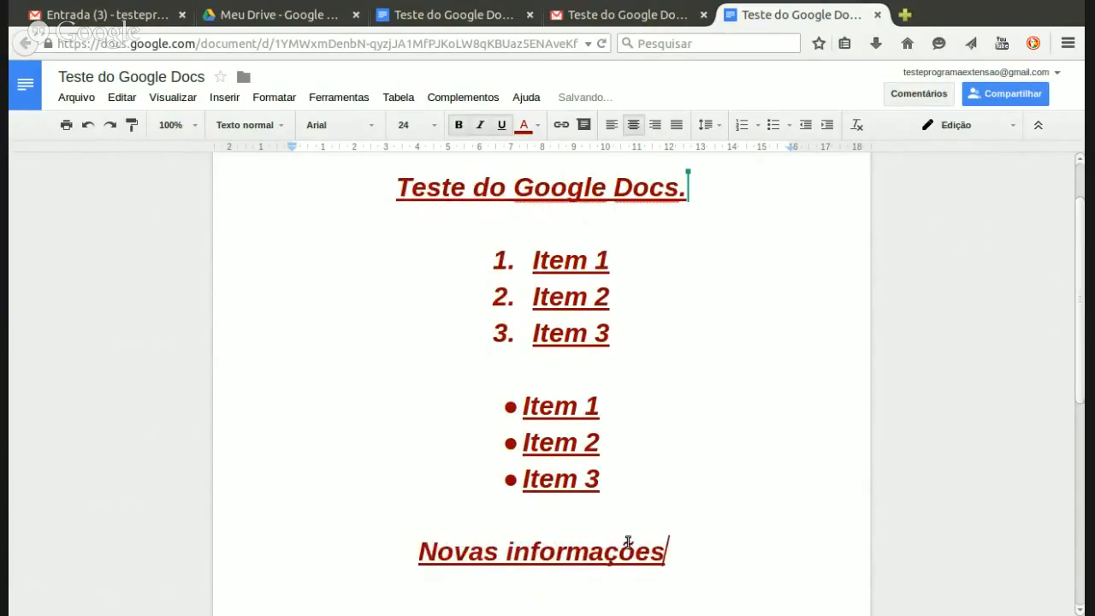
type("!")
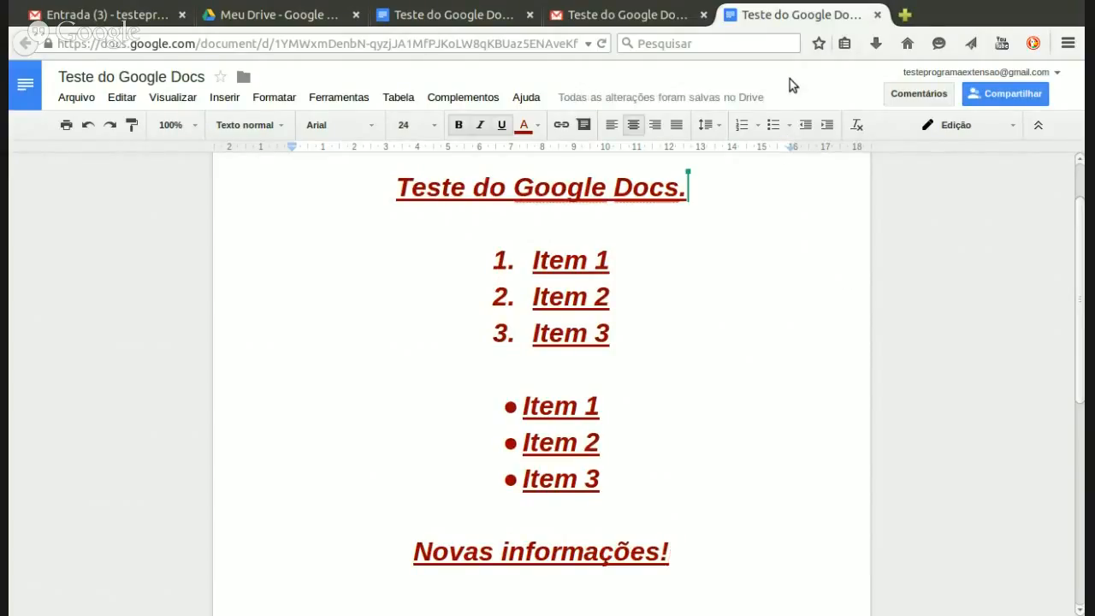
Step: Close the extra document and Gmail invitation tabs, returning to the shared document
left_click(877, 15)
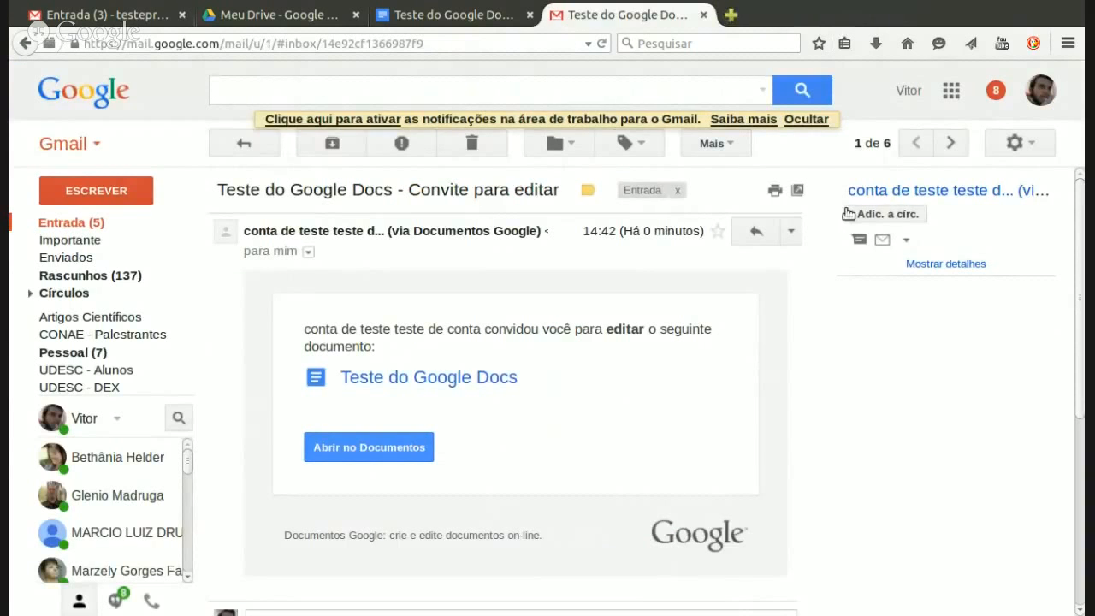
left_click(1045, 94)
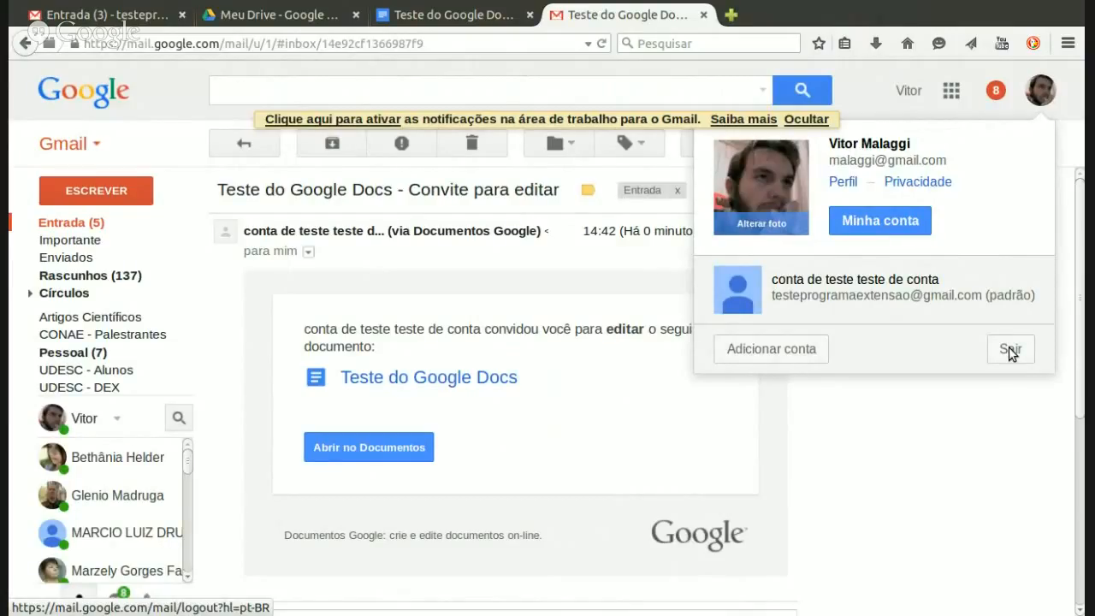
left_click(702, 15)
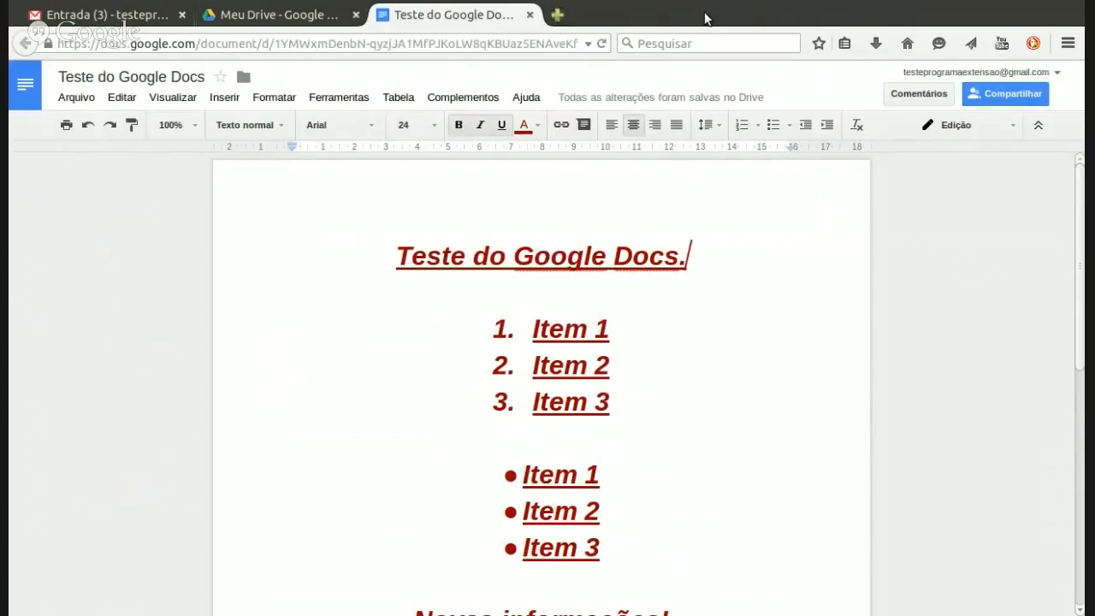
left_click(578, 366)
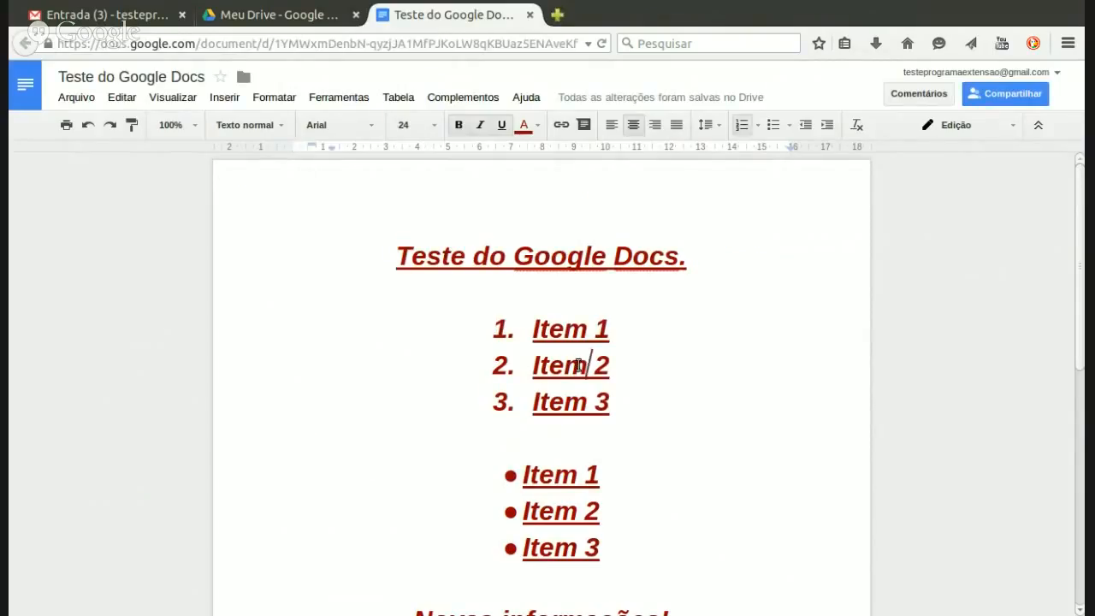
key("Down")
key("Down")
key("Down")
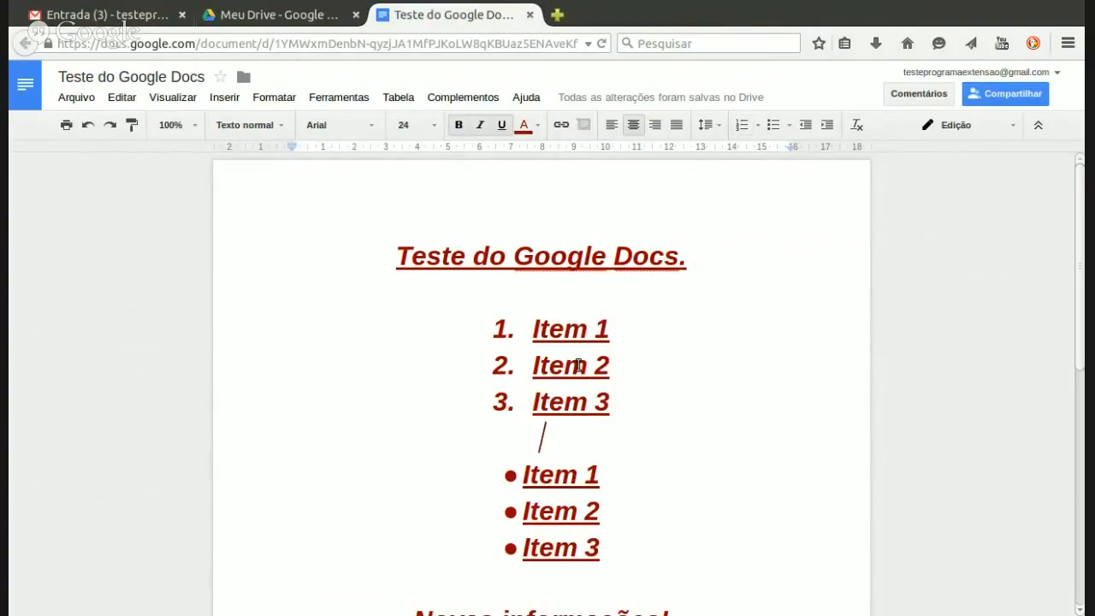
key("Down")
key("Down")
key("Down")
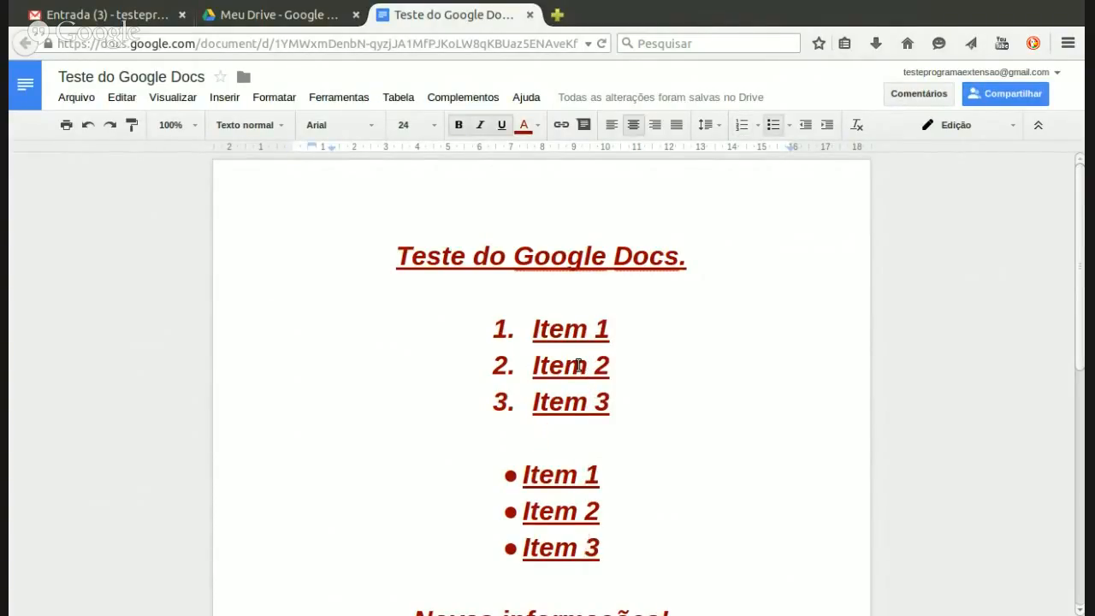
key("Down")
key("Down")
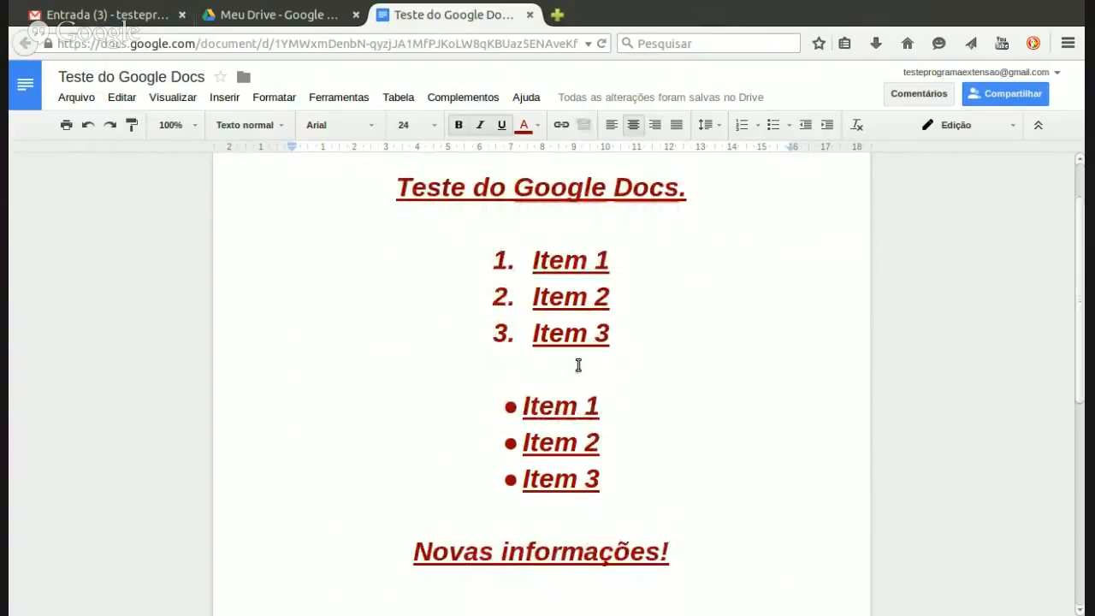
left_click_drag(679, 553, 416, 554)
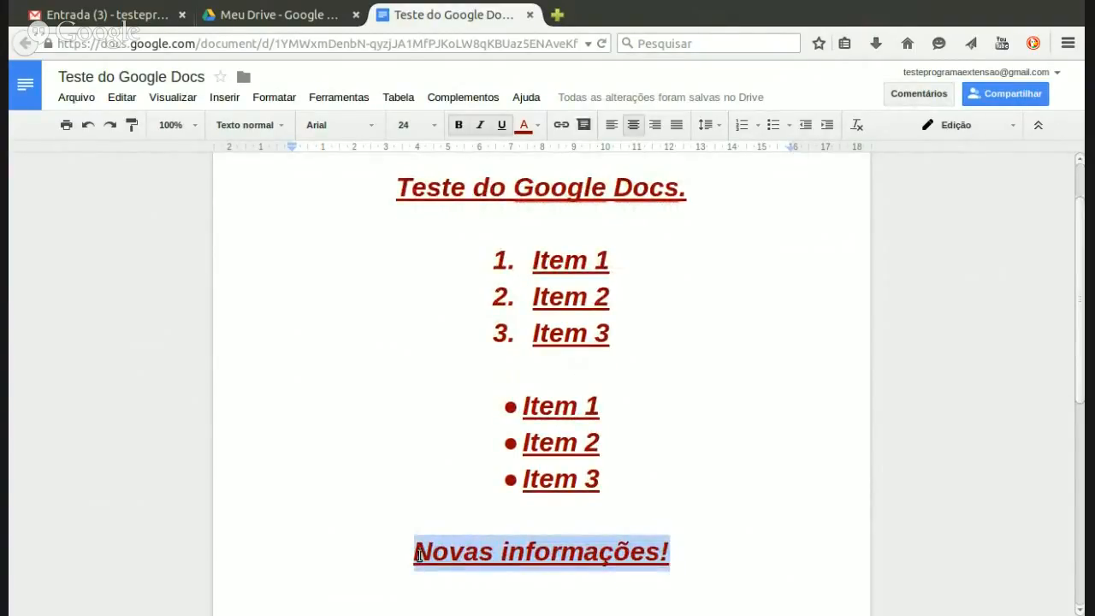
left_click(418, 554)
left_click(695, 543)
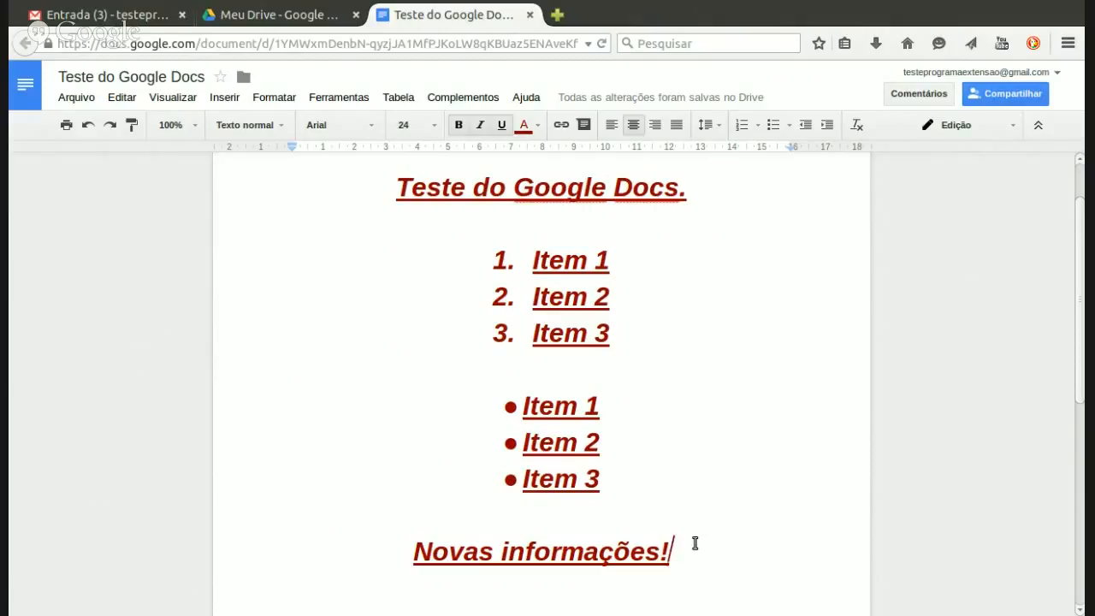
left_click(511, 234)
key("Up")
left_click_drag(1081, 311, 1083, 275)
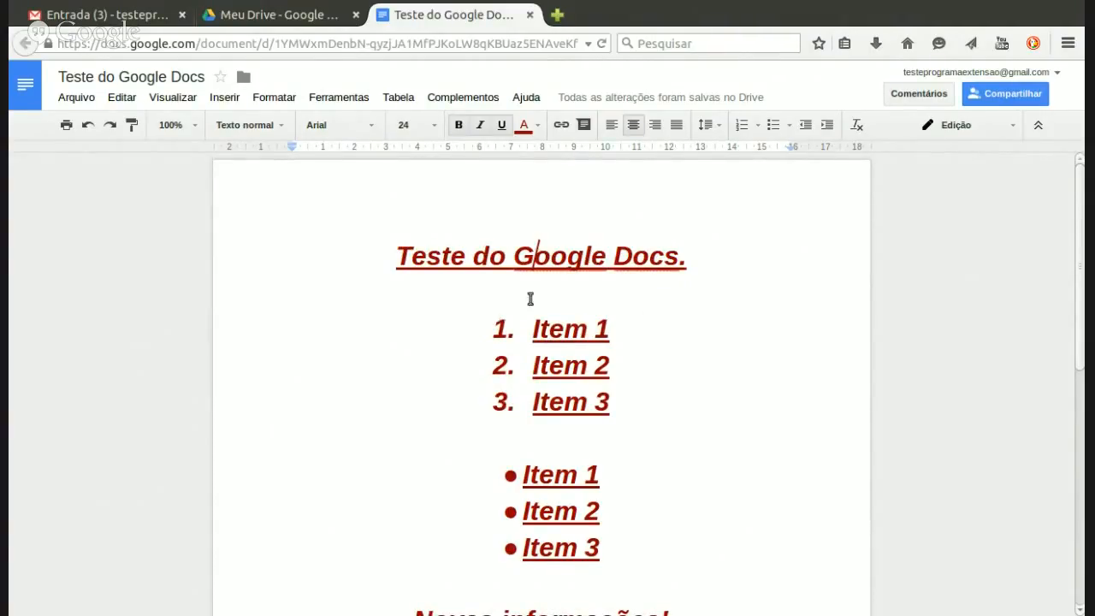
left_click(681, 261)
type(".")
left_click_drag(682, 258, 398, 261)
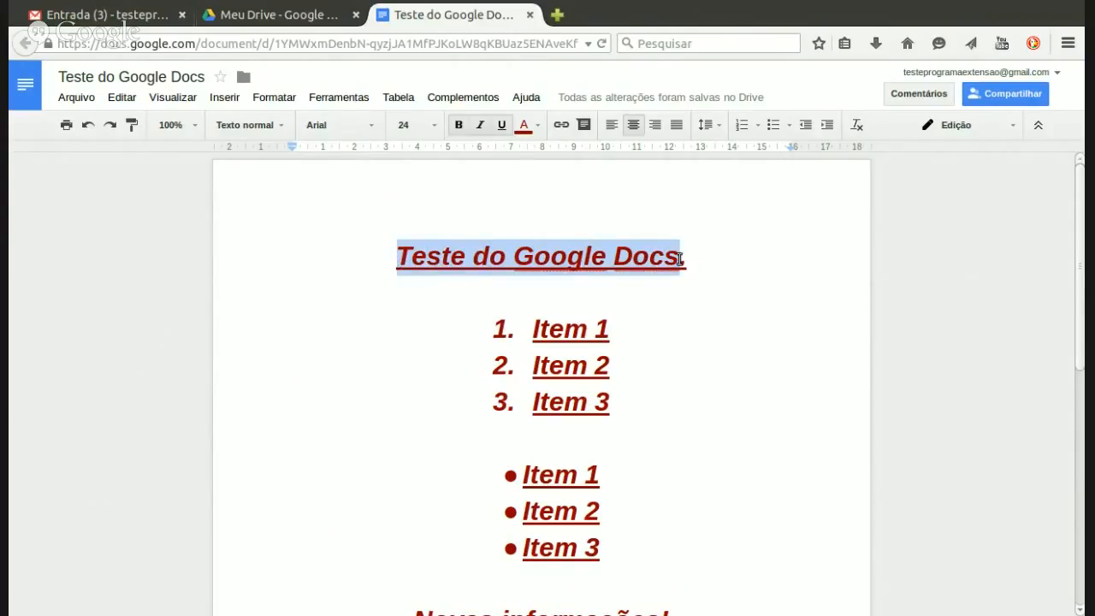
left_click(679, 259)
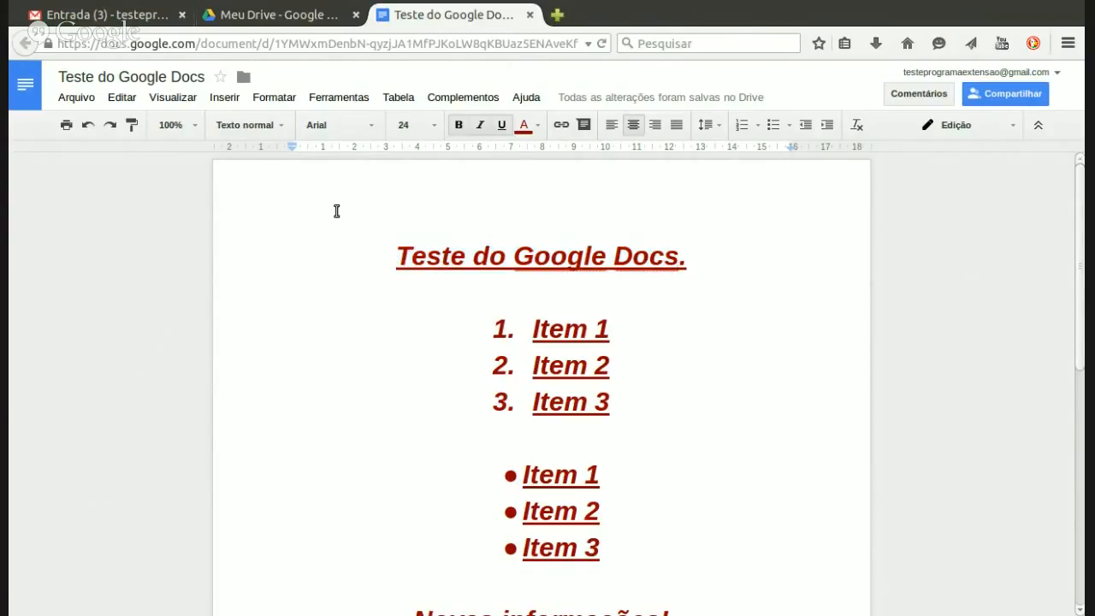
Step: Post the comment 'Inserir comentário sobre uma parte do texto.' on the word 'Docs' in the title
left_click(233, 104)
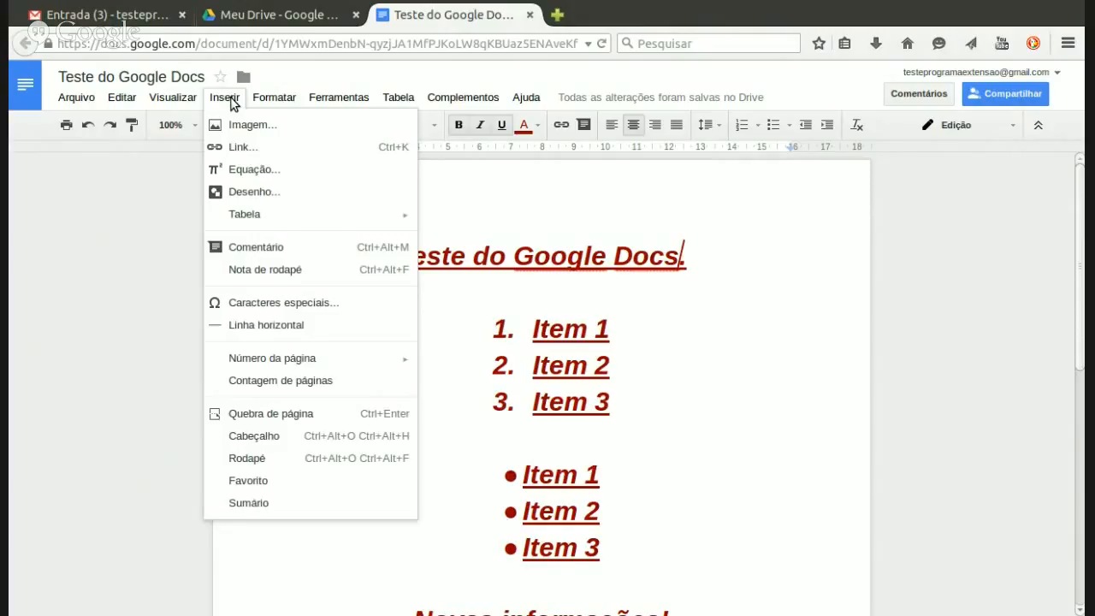
left_click(314, 250)
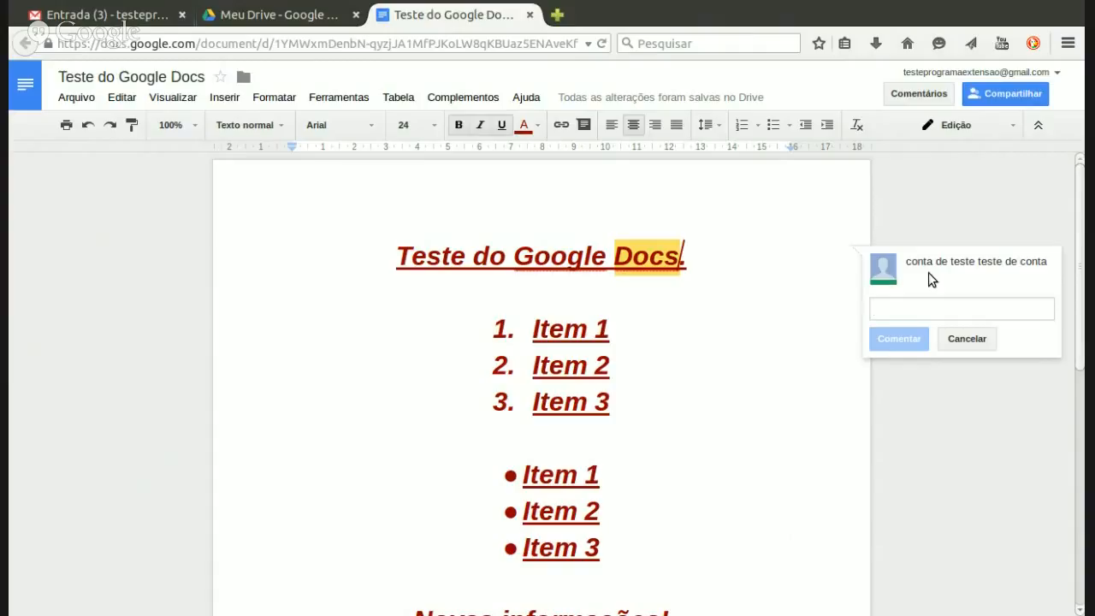
left_click(958, 339)
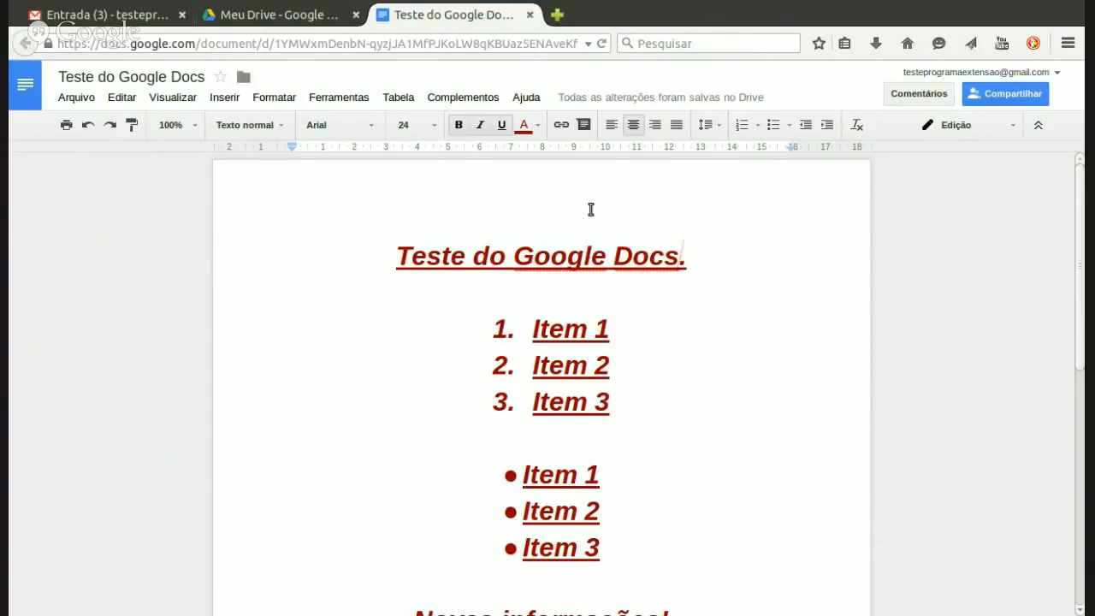
left_click(585, 127)
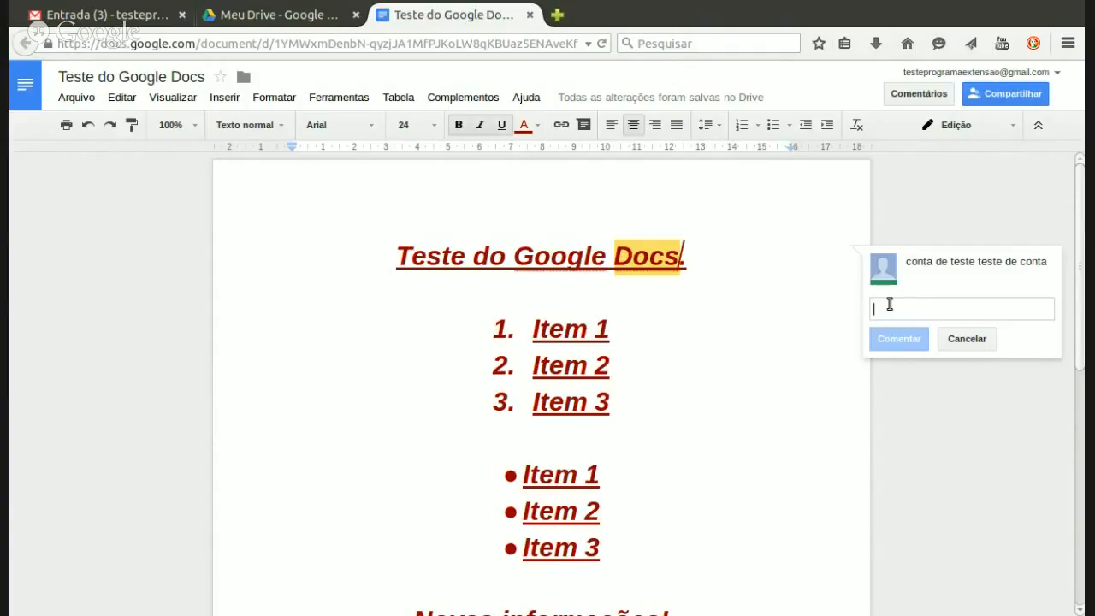
type("Ins")
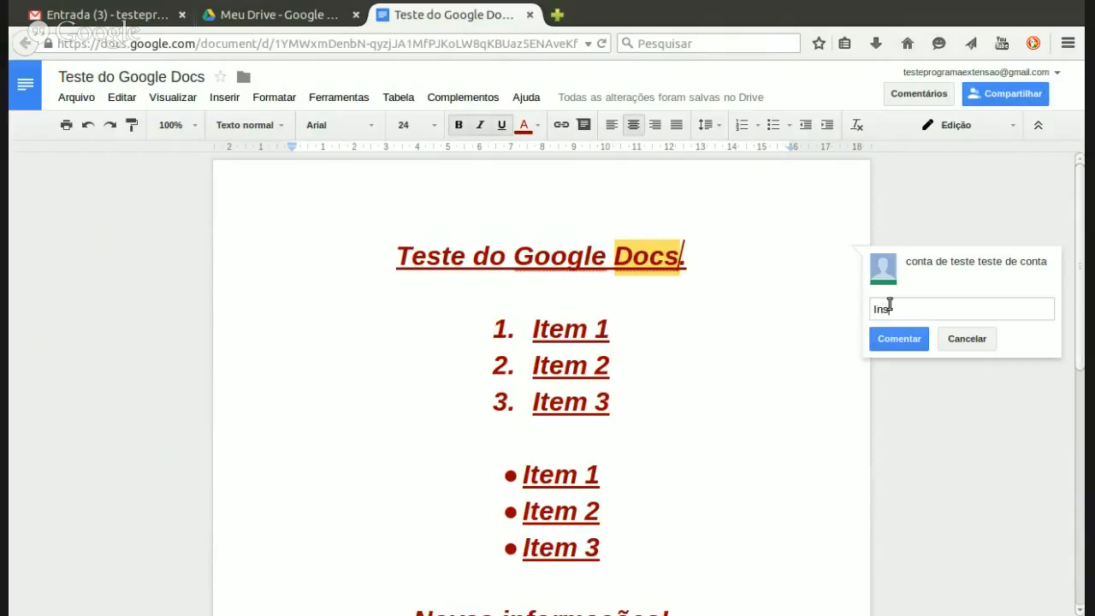
type("erir comentário sobre uma parte")
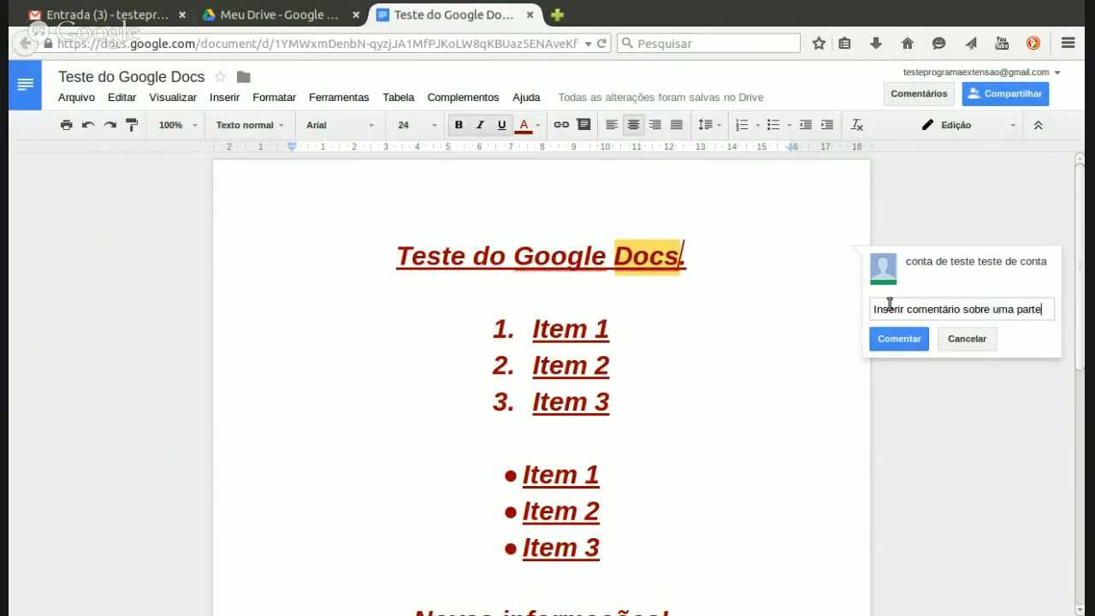
type(" do texto.")
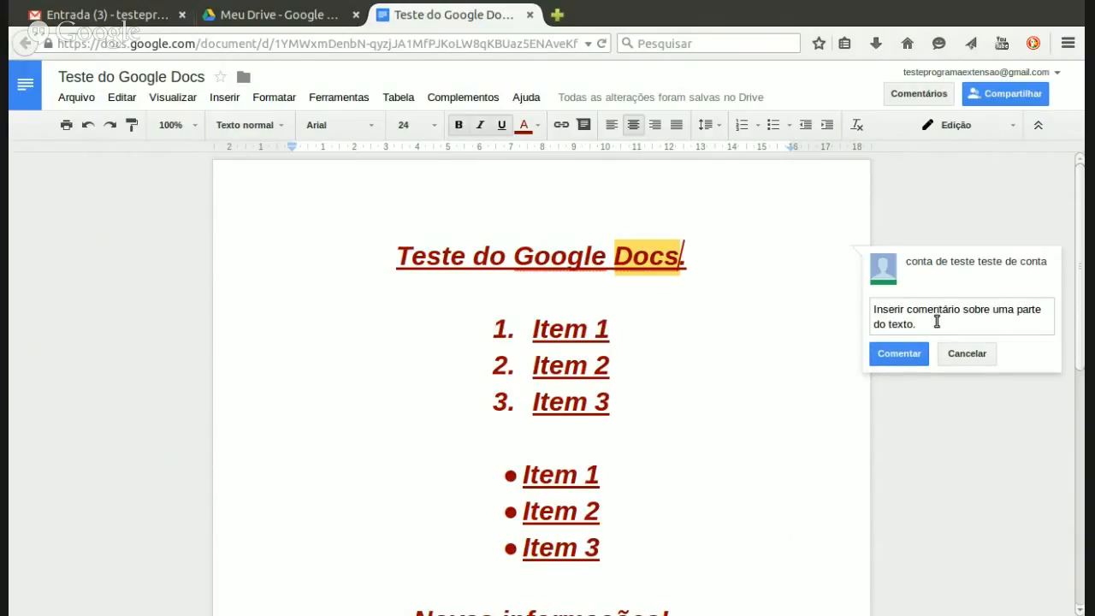
left_click(881, 355)
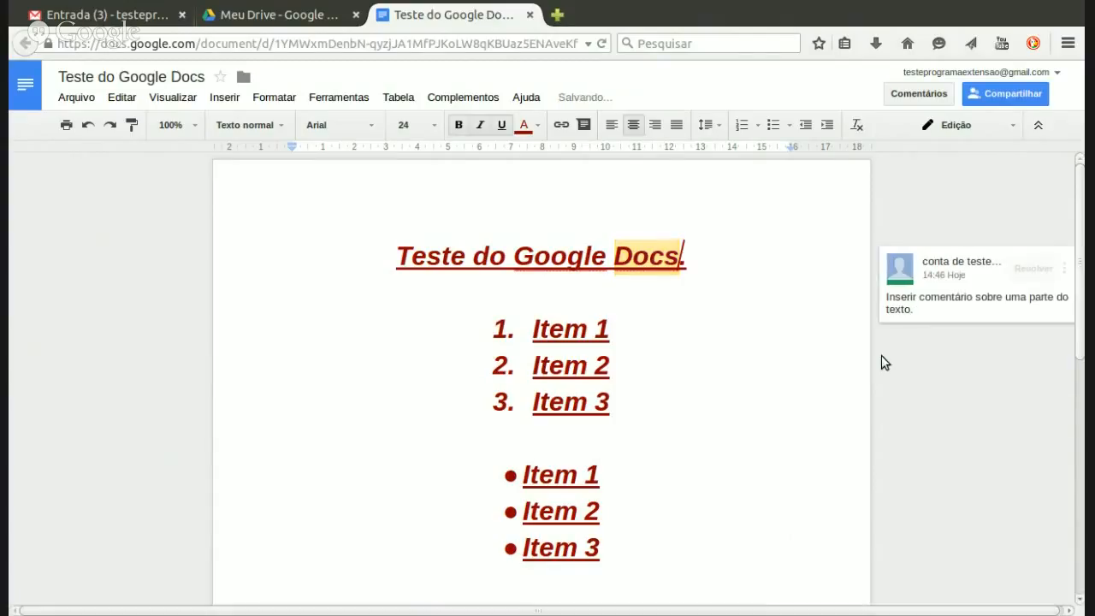
Step: Post the reply 'Novo comentário de teste' in the comment thread on 'Docs'
left_click(535, 338)
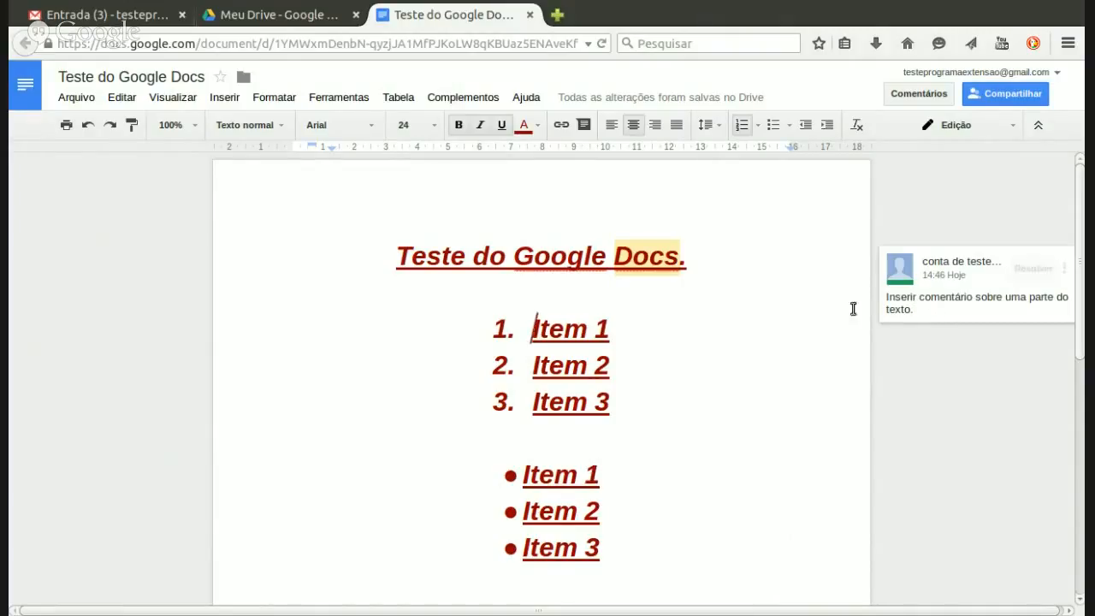
left_click(936, 310)
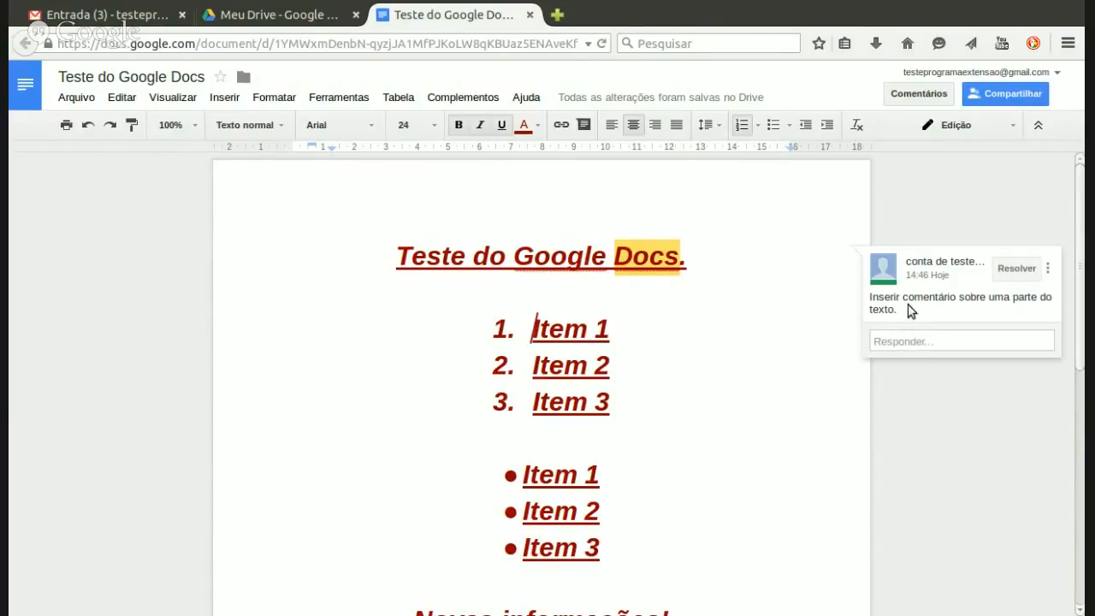
left_click(715, 260)
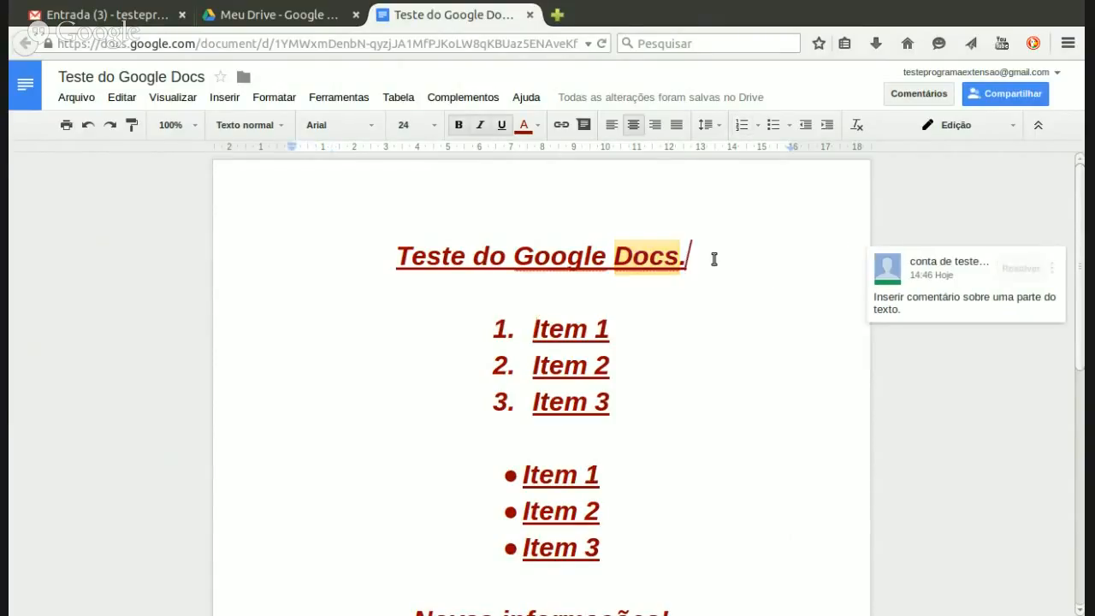
left_click(930, 306)
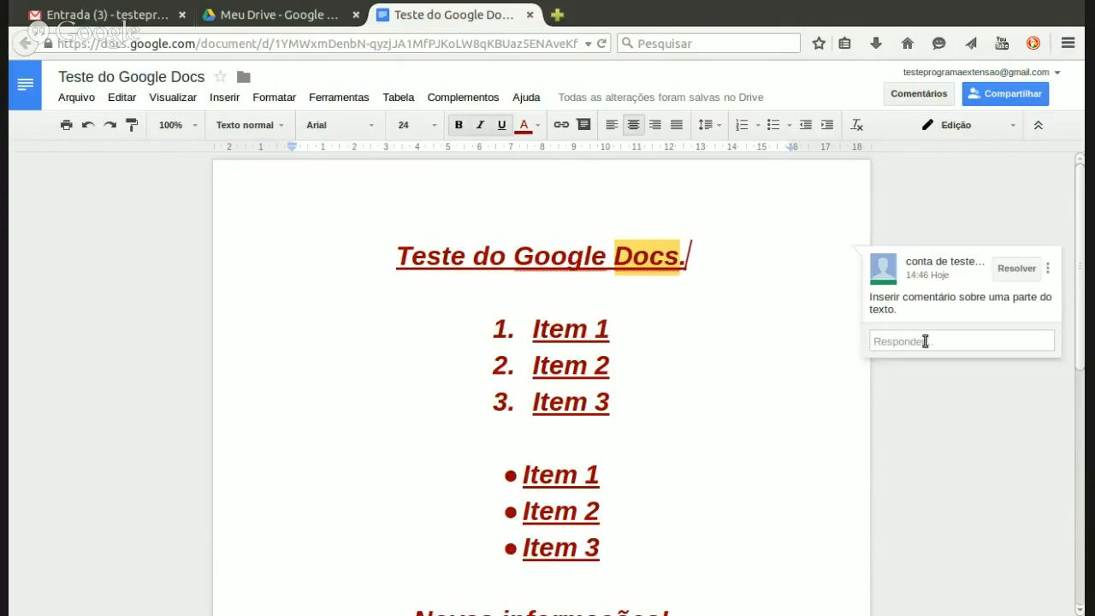
left_click(925, 342)
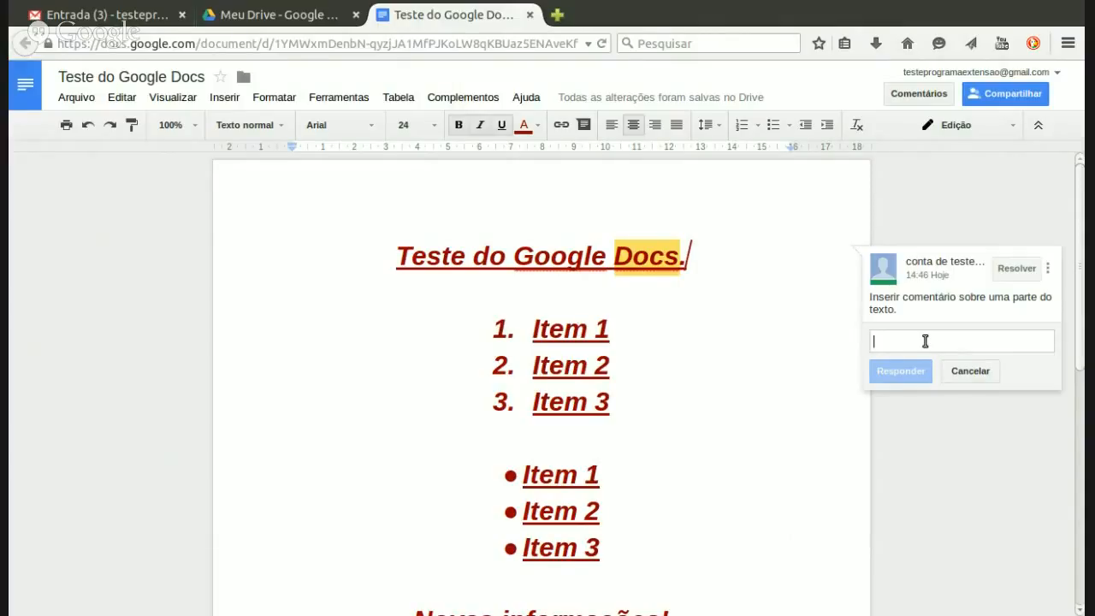
type("No")
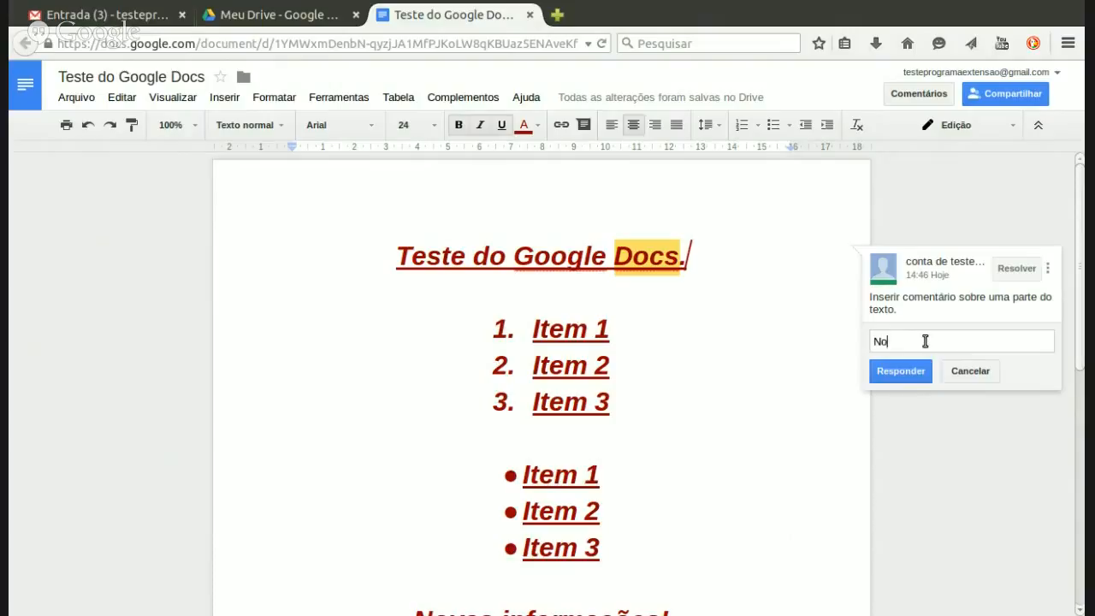
type("vo comentário de teste")
left_click(899, 371)
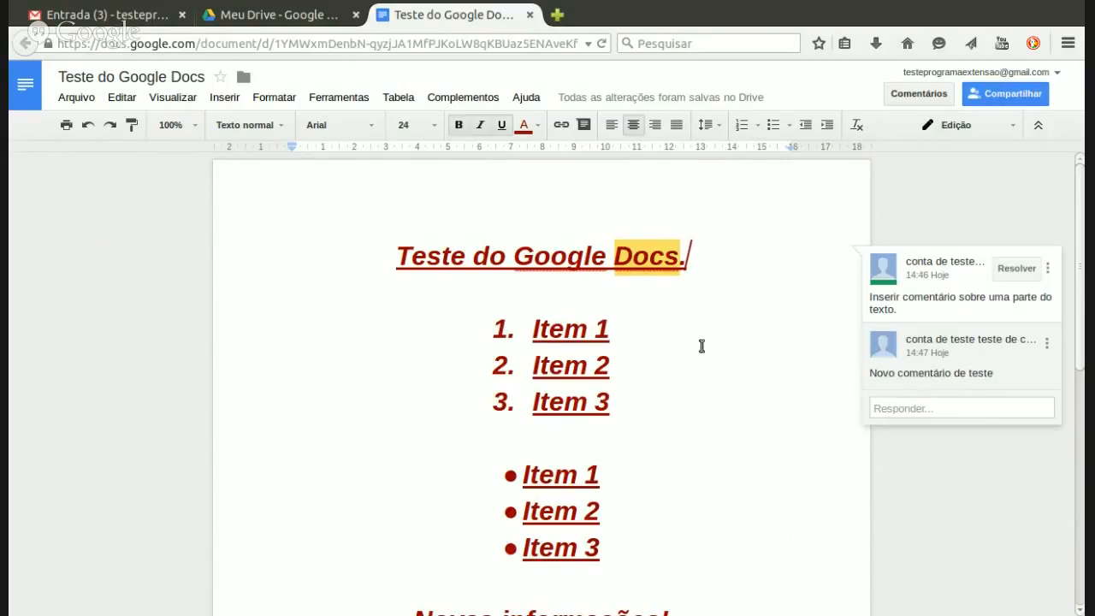
left_click(672, 326)
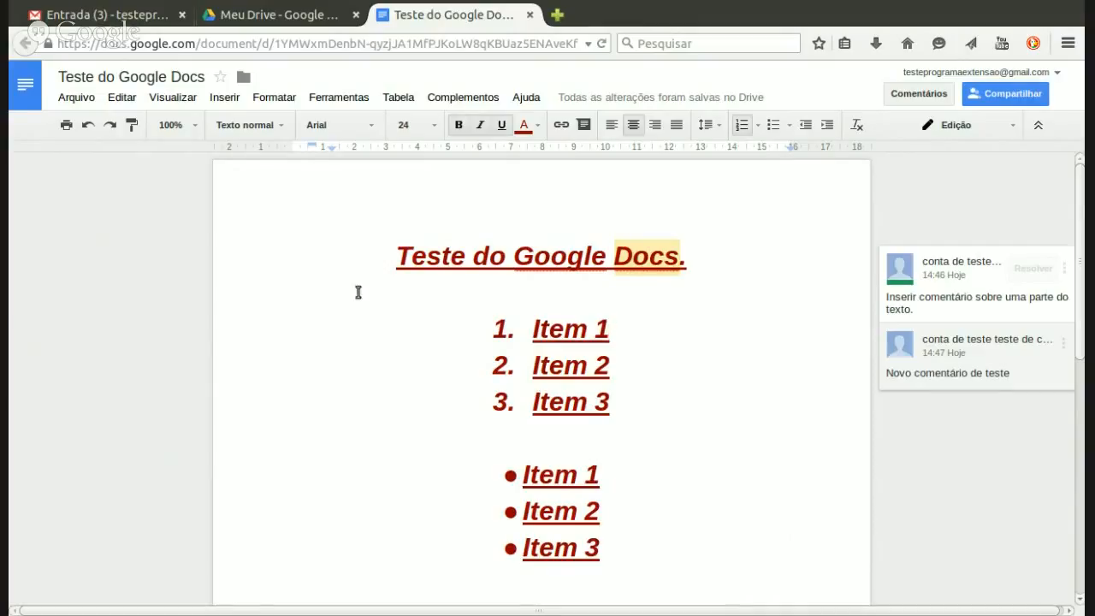
left_click(376, 266)
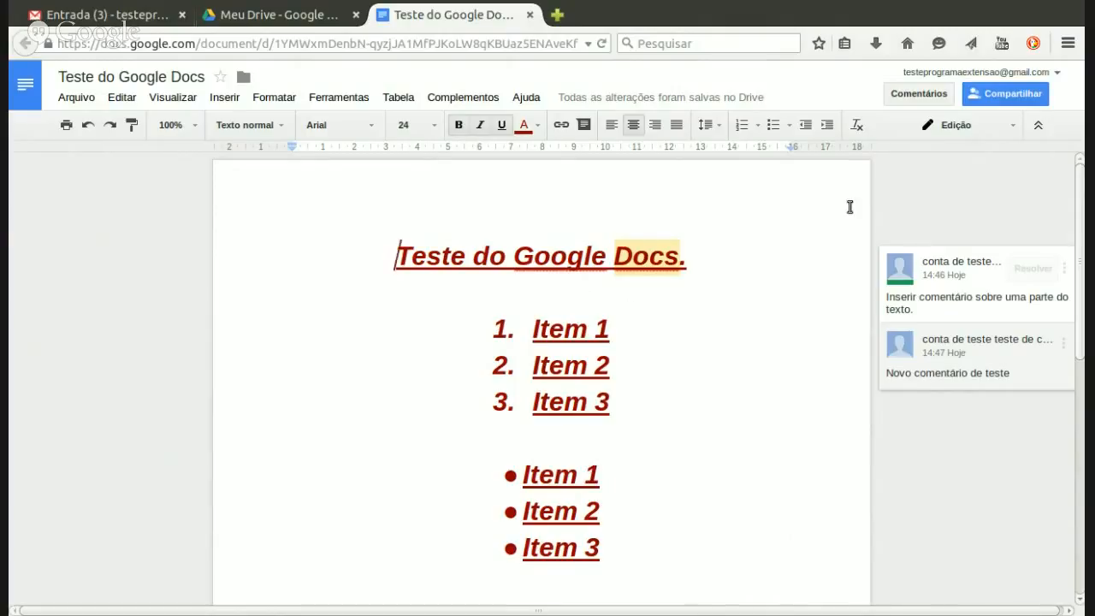
left_click(631, 330)
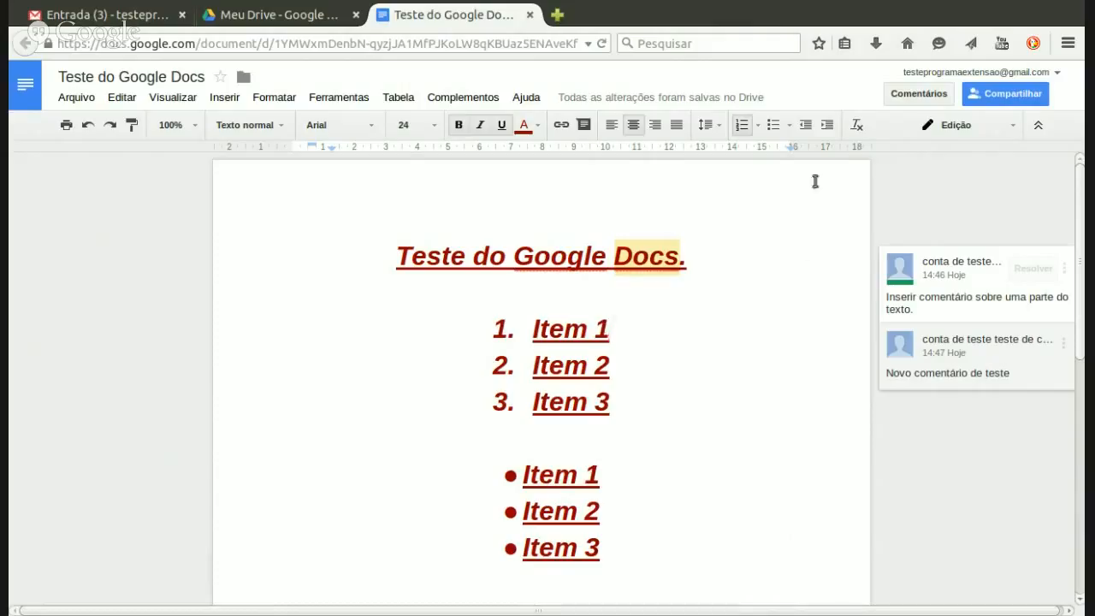
Step: Switch the document's editing mode to Sugestões
left_click(1011, 128)
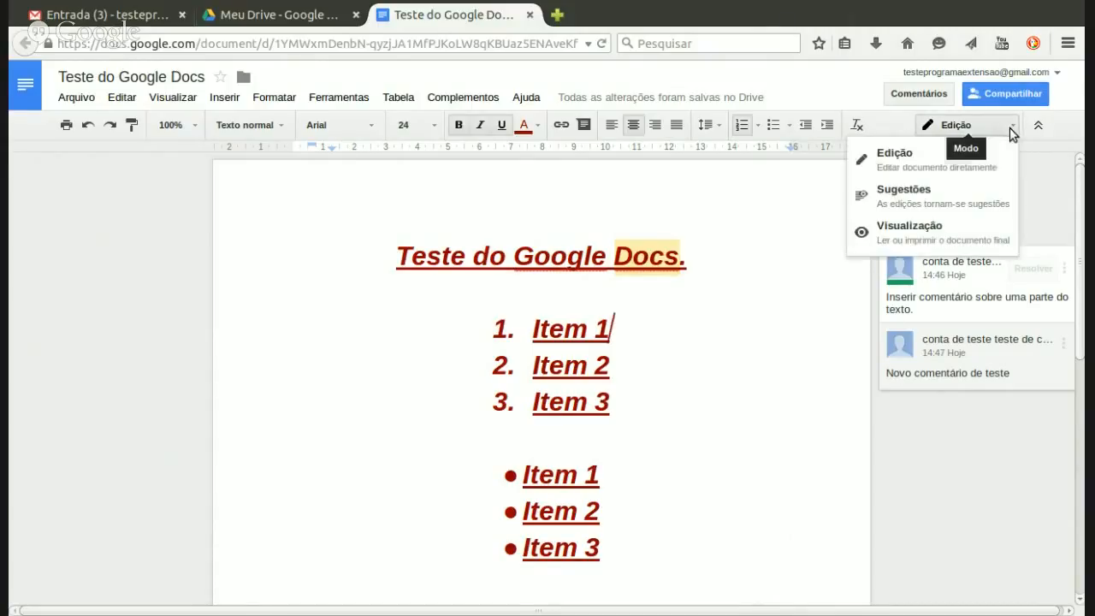
left_click(929, 168)
left_click(992, 128)
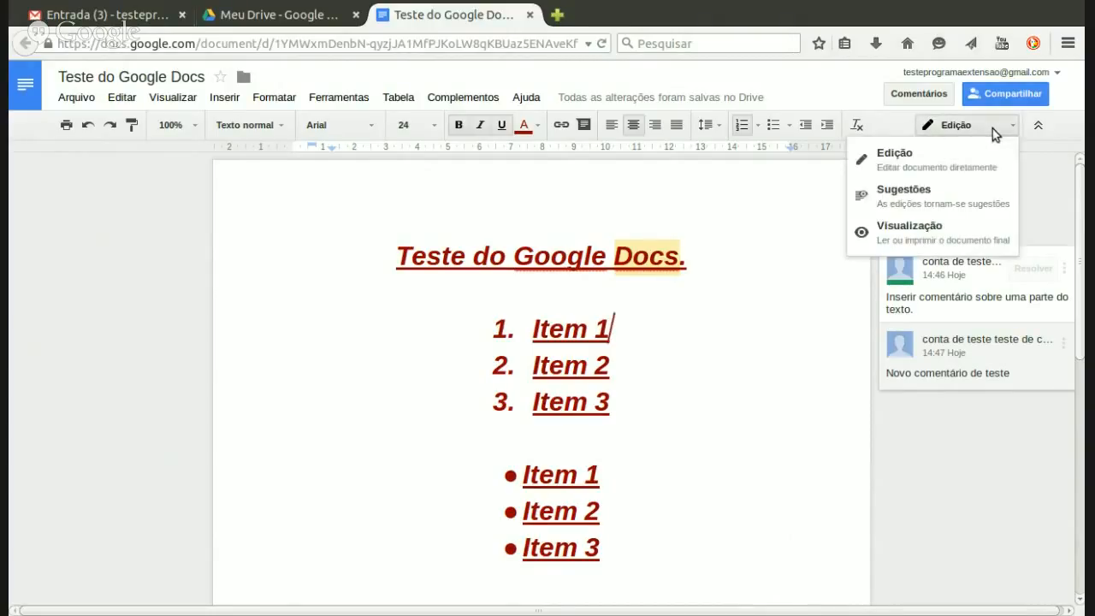
left_click(952, 202)
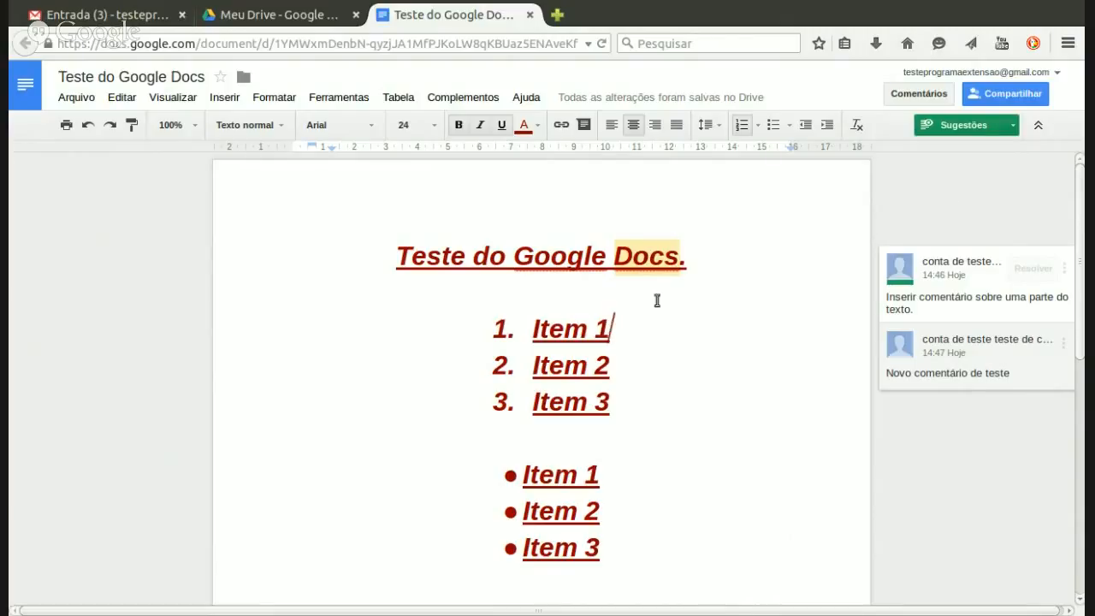
Step: Move the caret around Item 1, then confirm Sugestões stays selected in the mode list
left_click(610, 340)
key("Left")
key("Right")
key("shift+Left")
key("Left")
key("Right")
left_click(1012, 127)
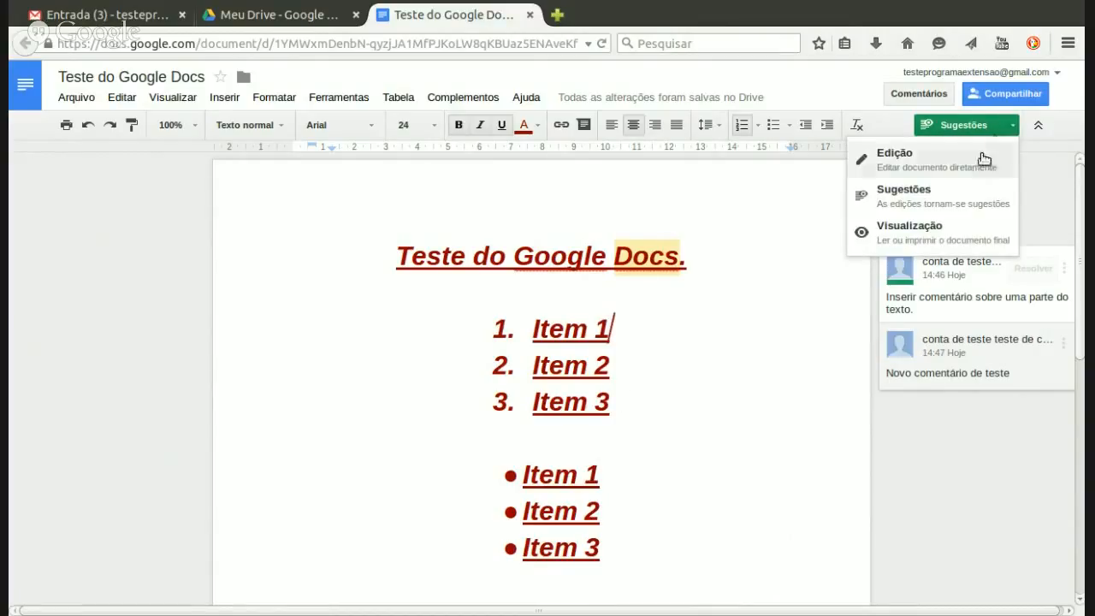
left_click(947, 204)
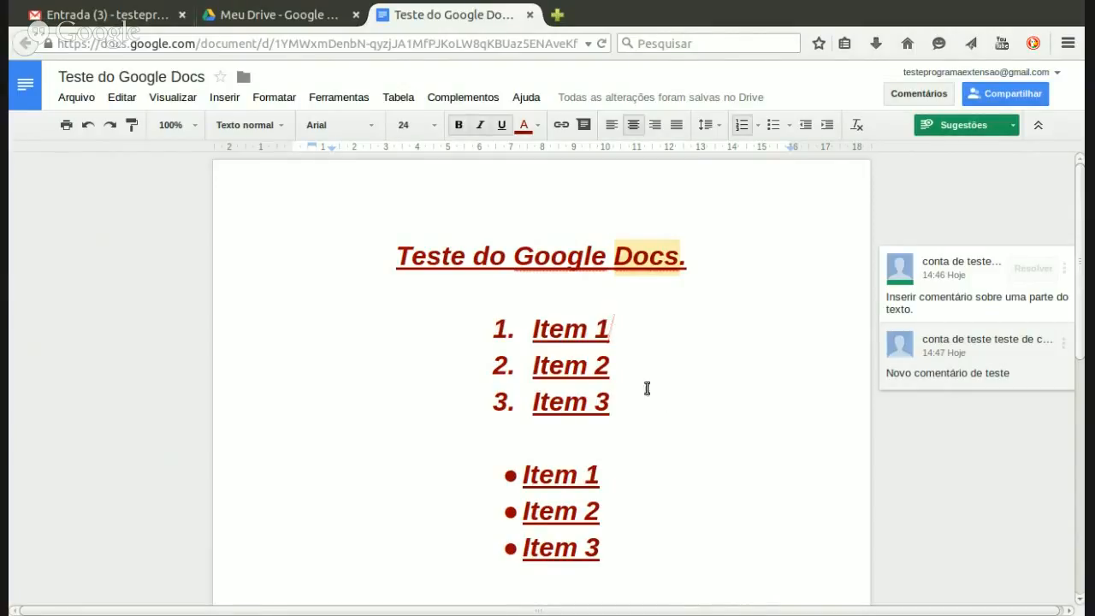
Step: Start a new paragraph after 'Novas informações!' and type 'Esta é uma nova informação!' as a suggestion
key("Down")
key("Down")
key("Down")
key("Down")
key("Down")
key("Down")
key("Down")
key("Down")
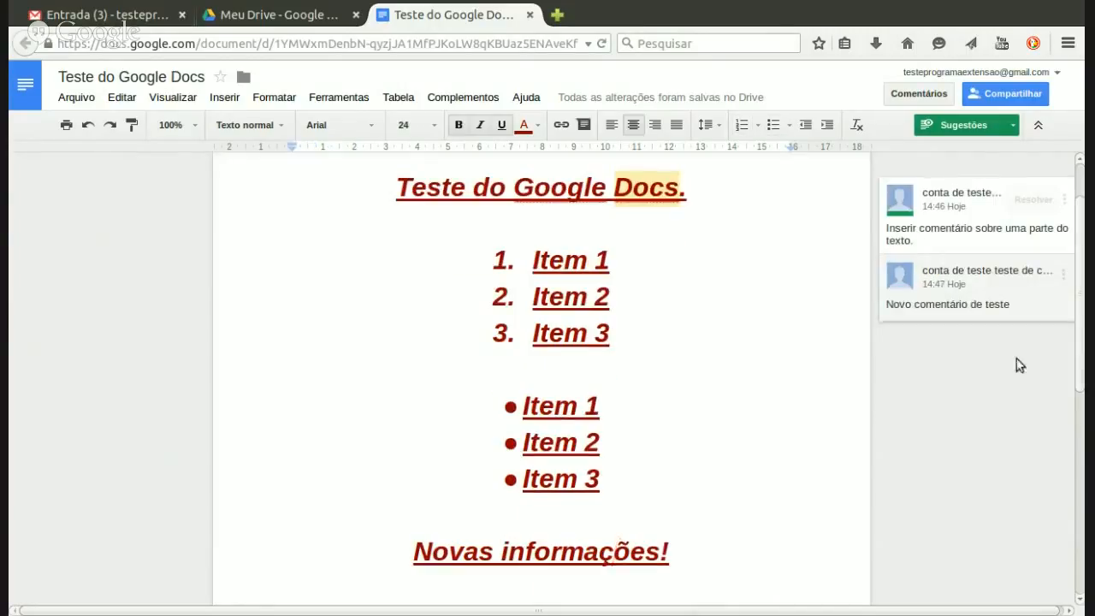
scroll(725, 402, "down", 4)
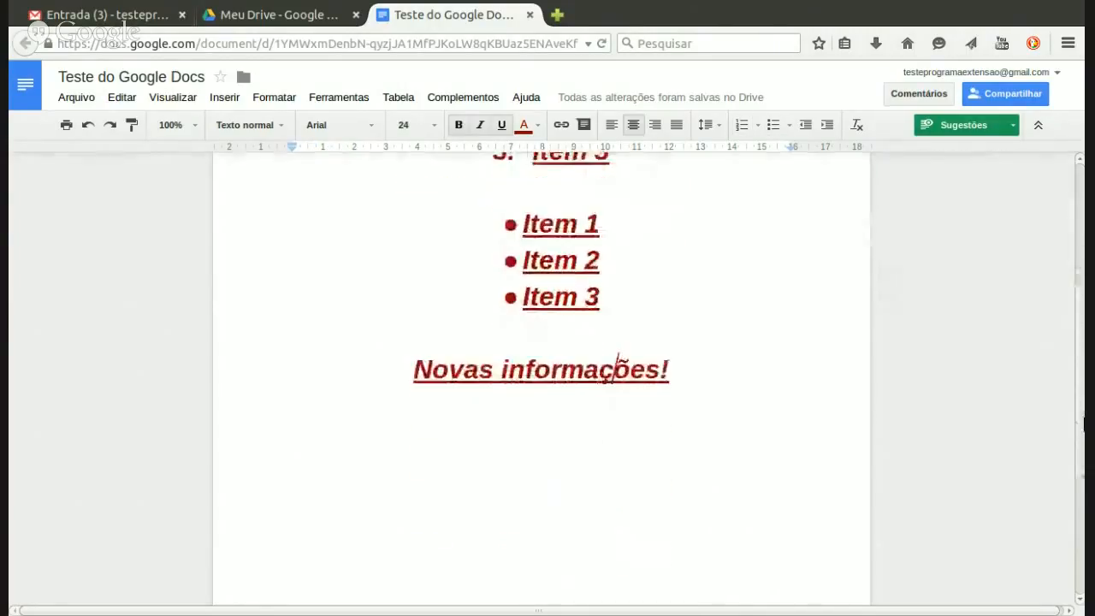
left_click(681, 371)
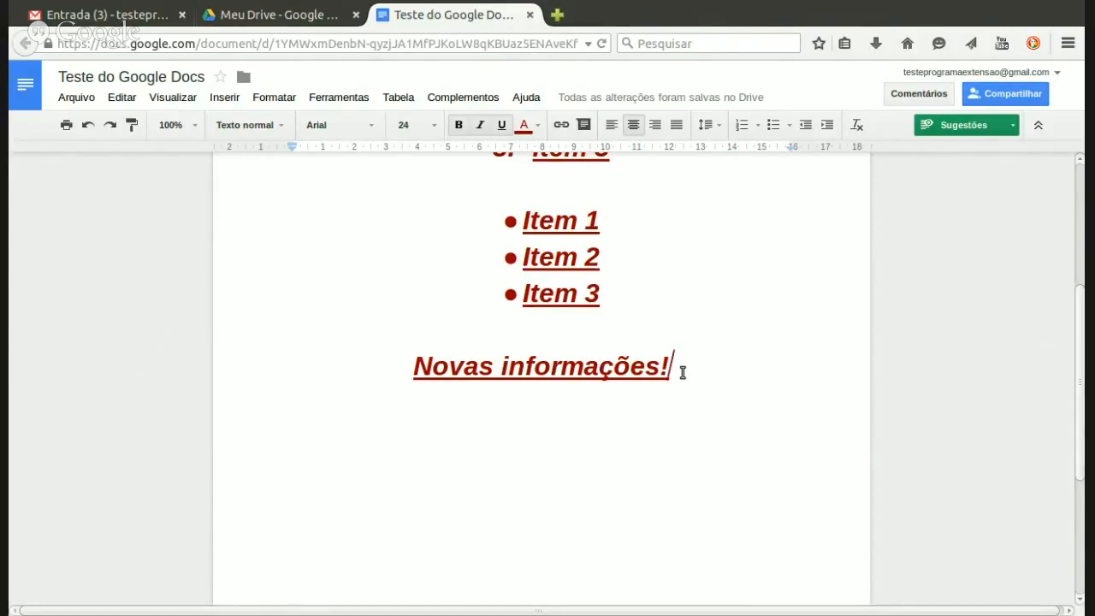
key("Return")
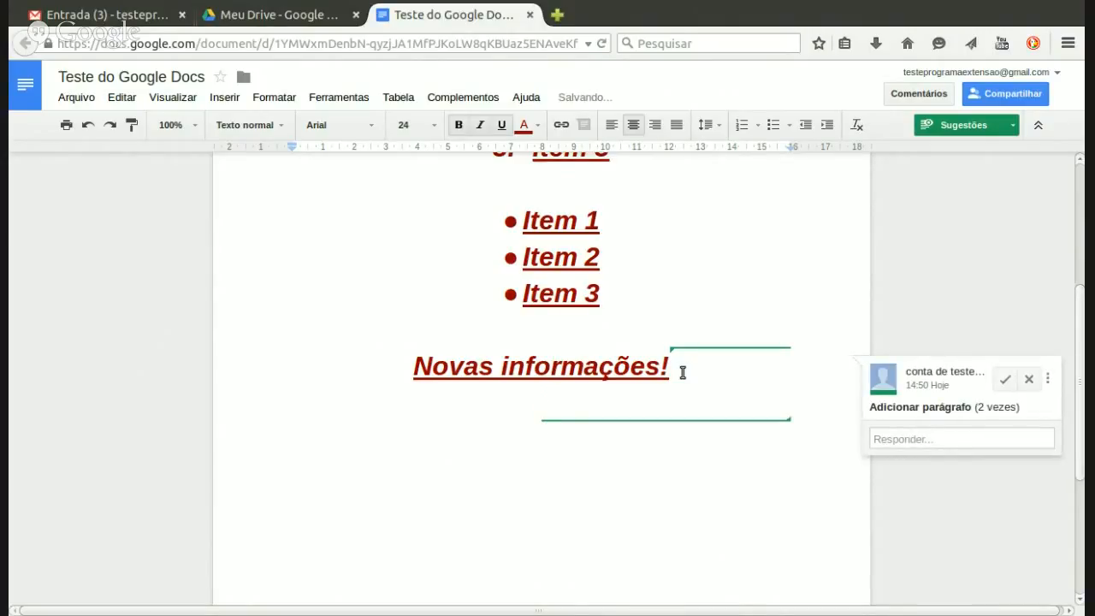
type("Este")
key("BackSpace")
type("a")
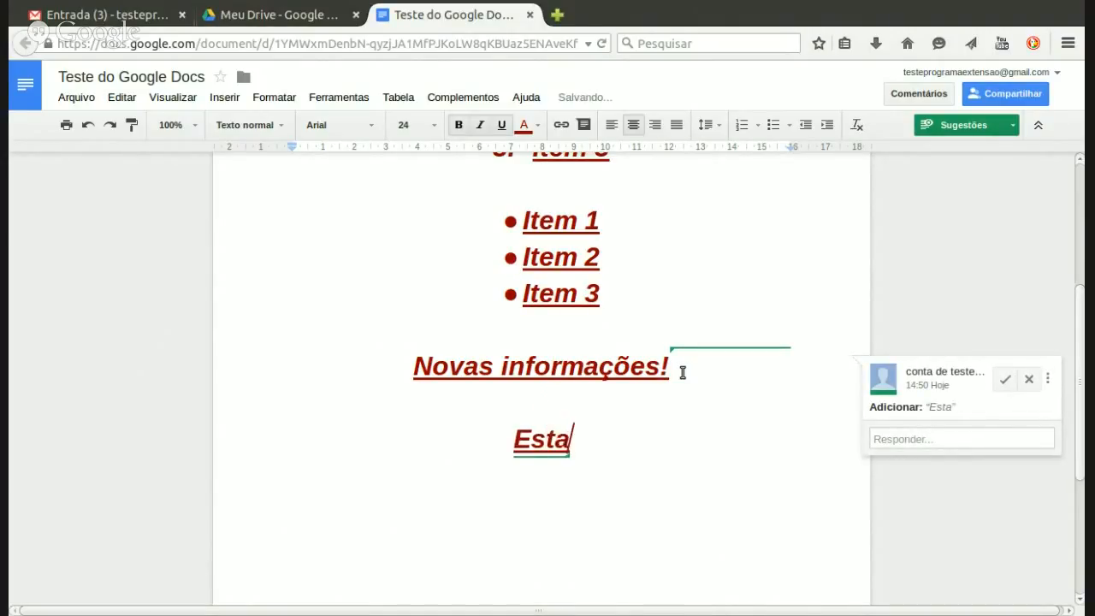
type(" é uma nova ")
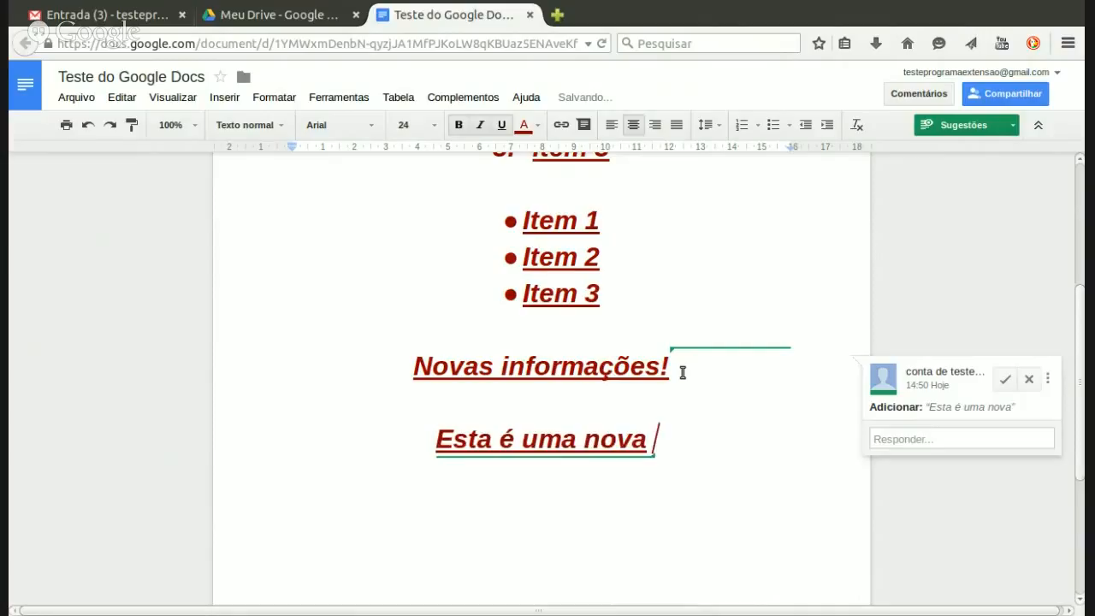
type("informação")
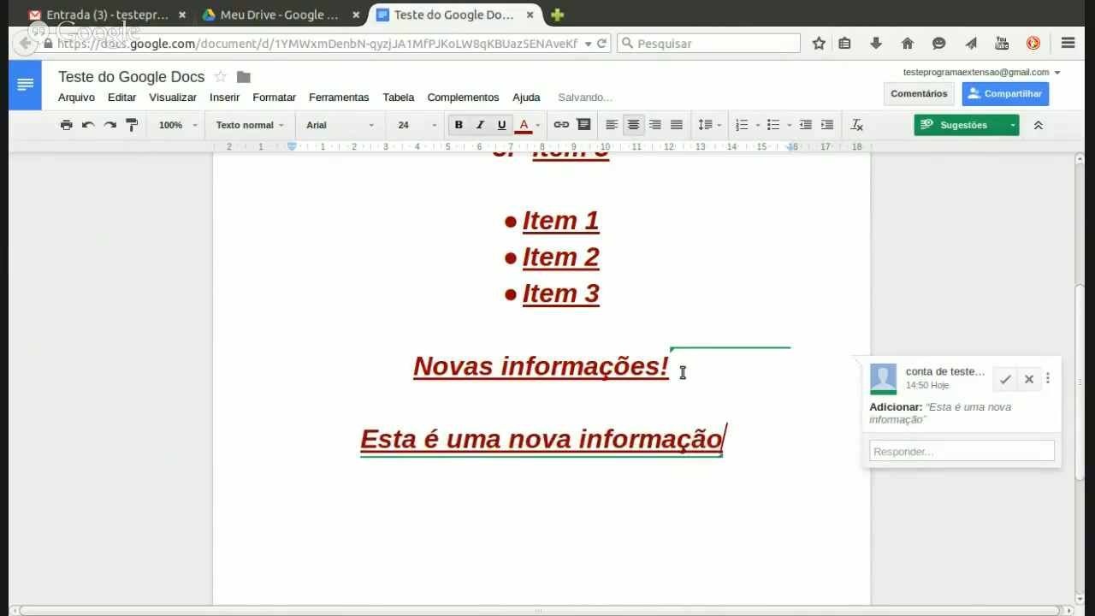
type("!")
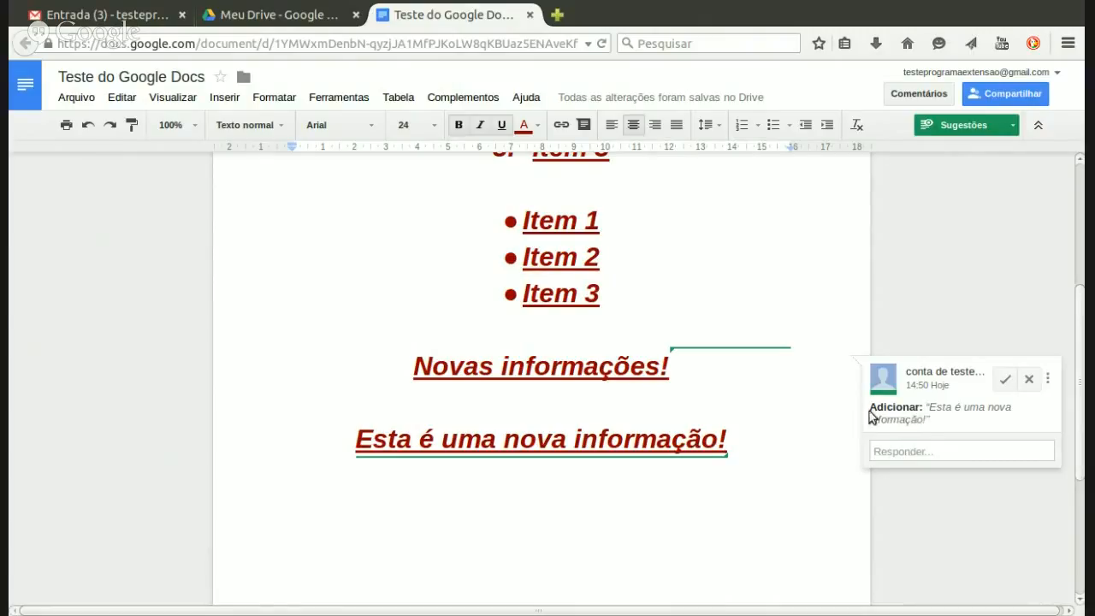
Step: Post the reply 'Comentário sobre a adição de um texto' on the added-line suggestion card
left_click(937, 453)
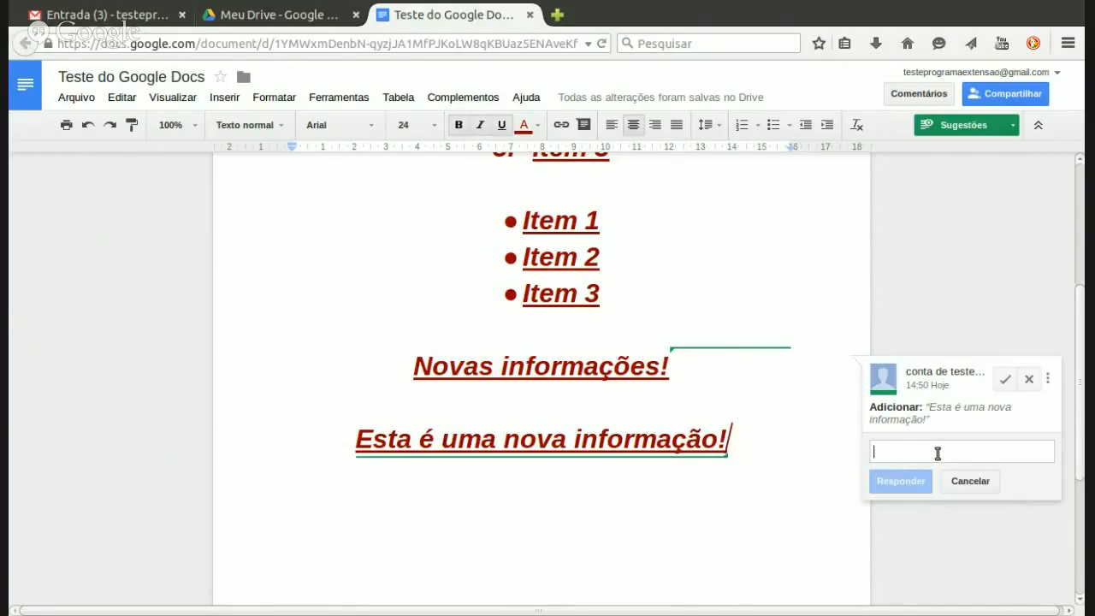
type("c")
key("BackSpace")
type("Comentári")
key("BackSpace")
key("BackSpace")
key("BackSpace")
type("ário sobre a diac")
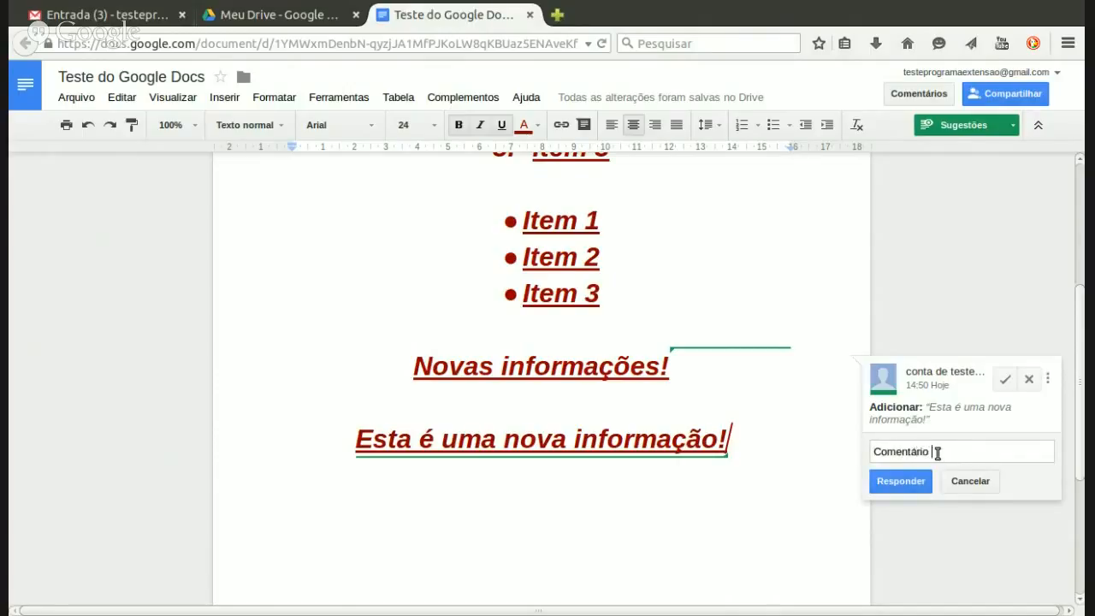
key("BackSpace")
key("BackSpace")
key("BackSpace")
type("diçã")
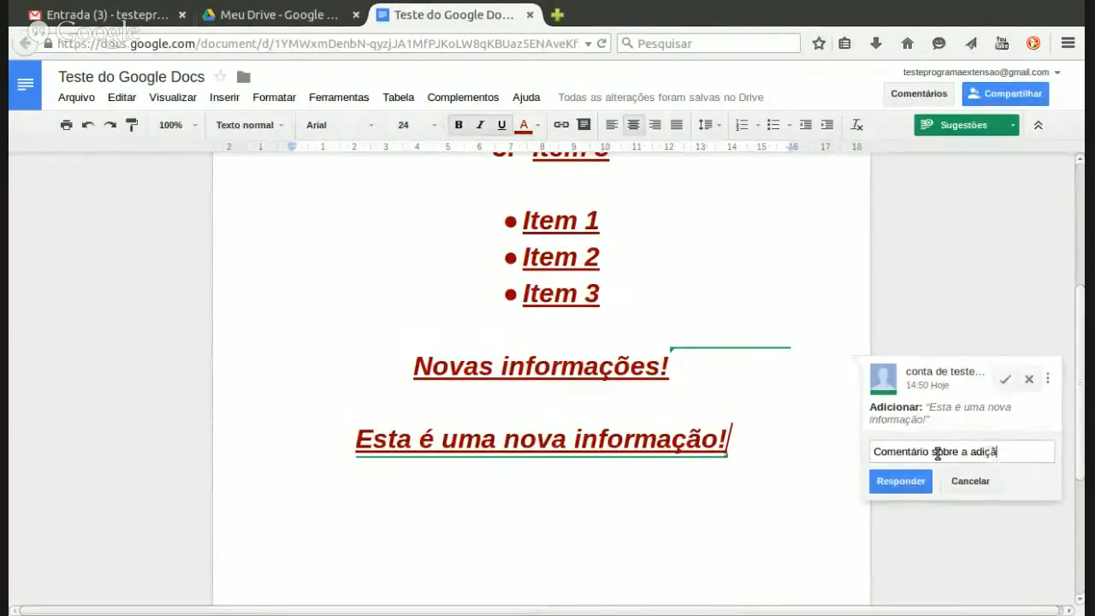
type("o de um texto")
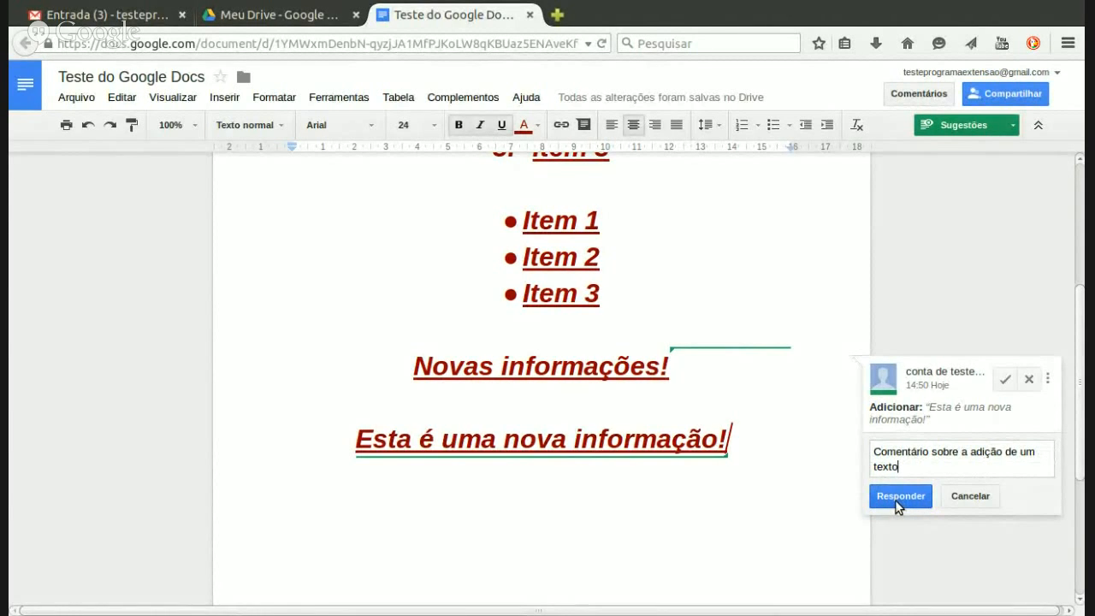
left_click(895, 497)
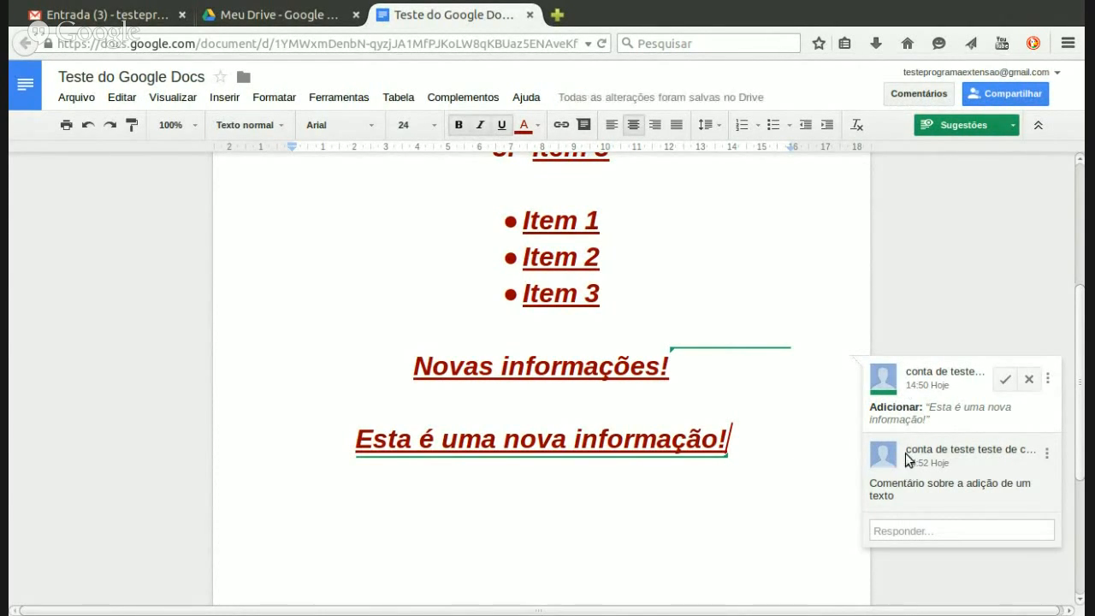
scroll(1079, 281, "up", 3)
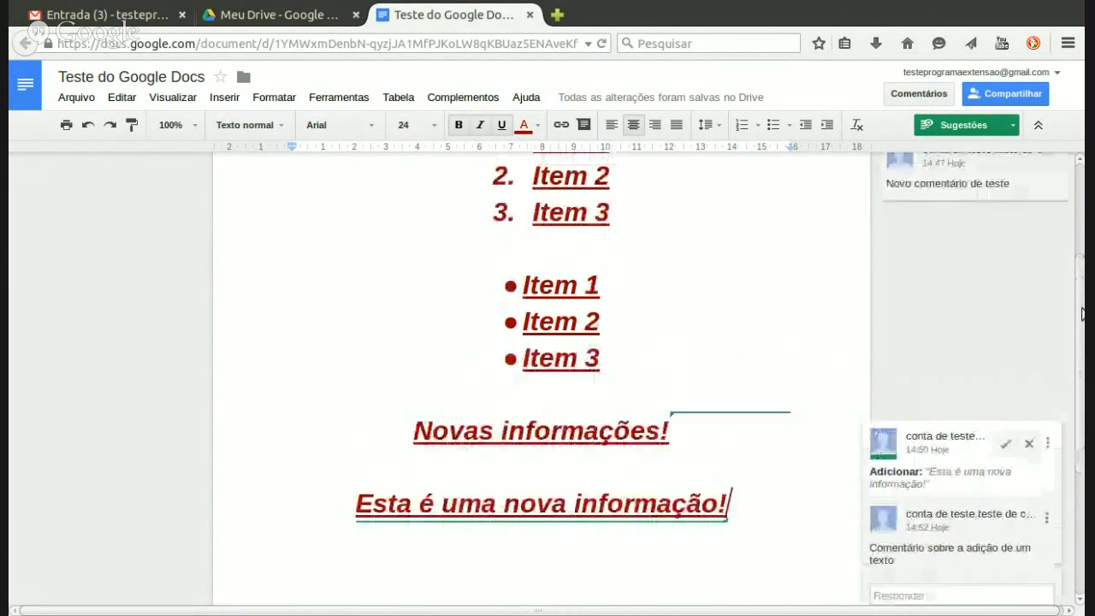
scroll(1079, 281, "up", 2)
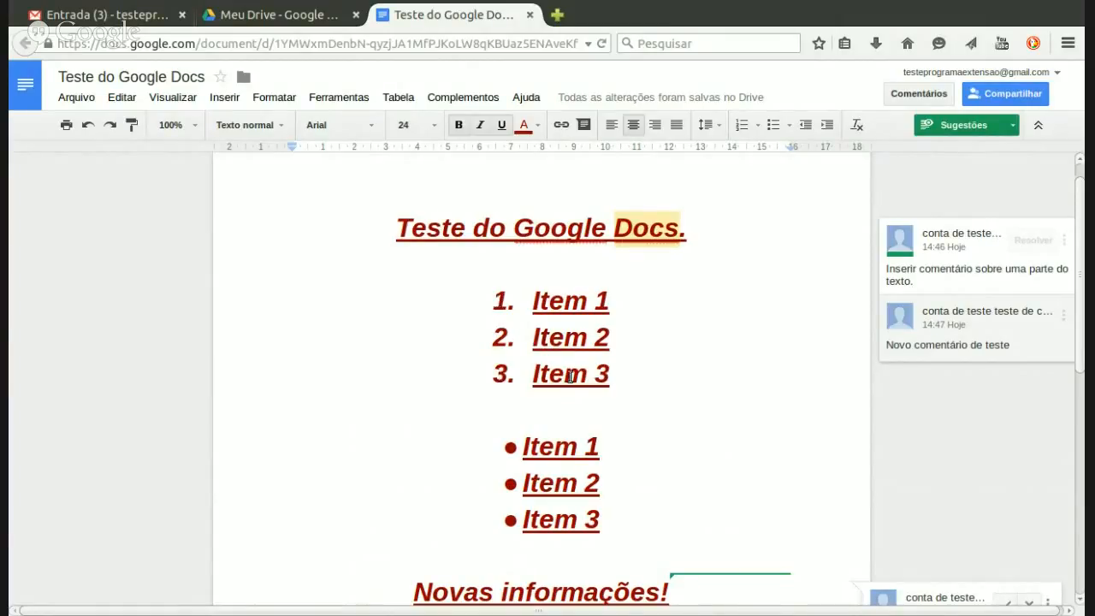
Step: Select 'Item 3' in the numbered list and delete it as a suggestion
left_click(610, 375)
left_click_drag(610, 375, 524, 376)
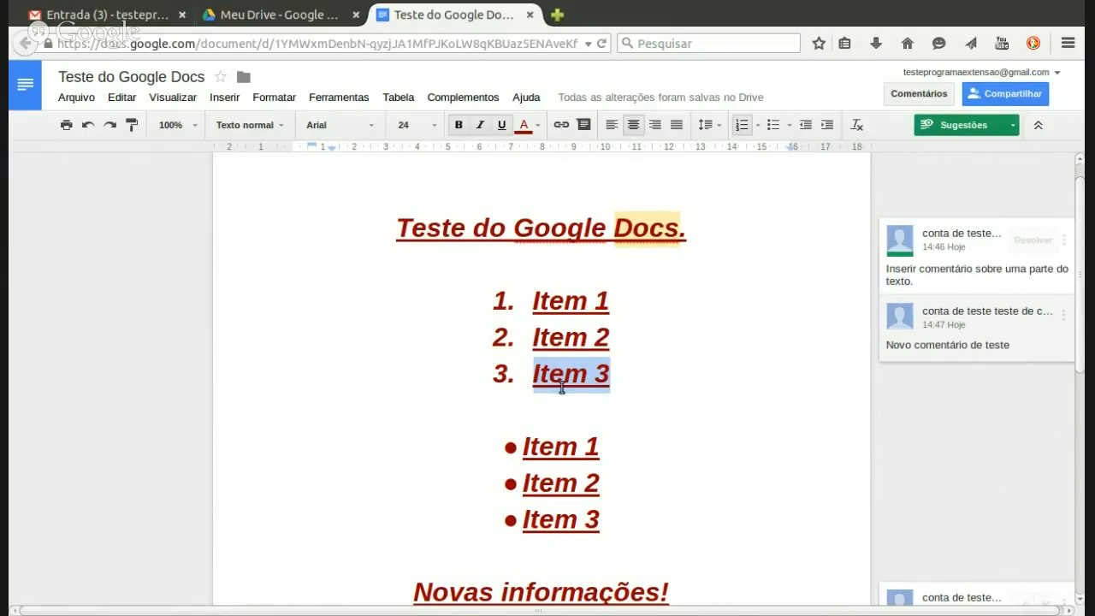
key("Delete")
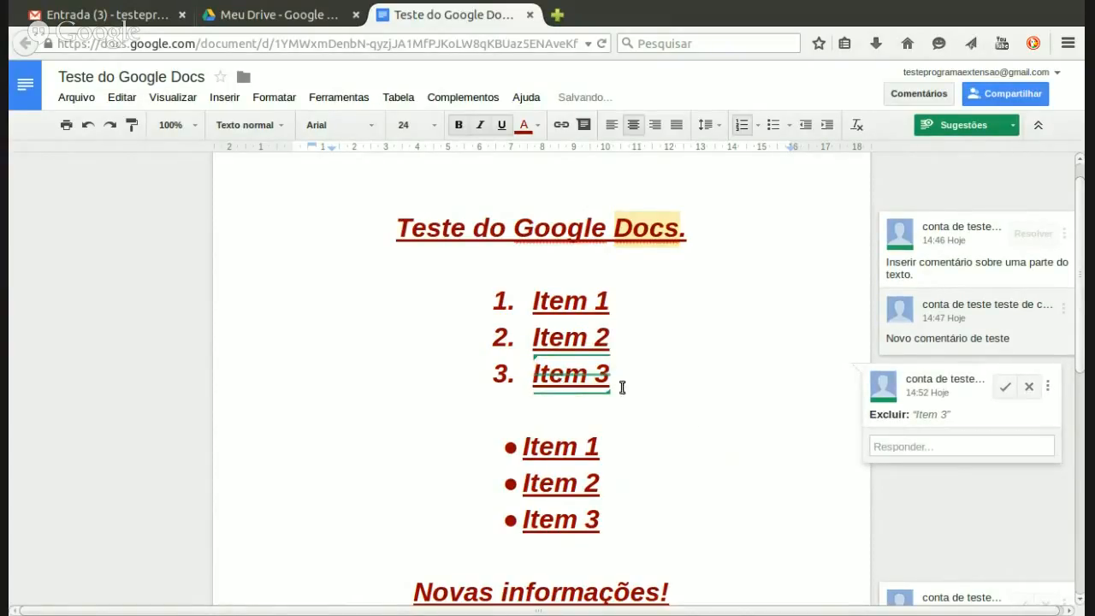
left_click_drag(1083, 292, 1083, 282)
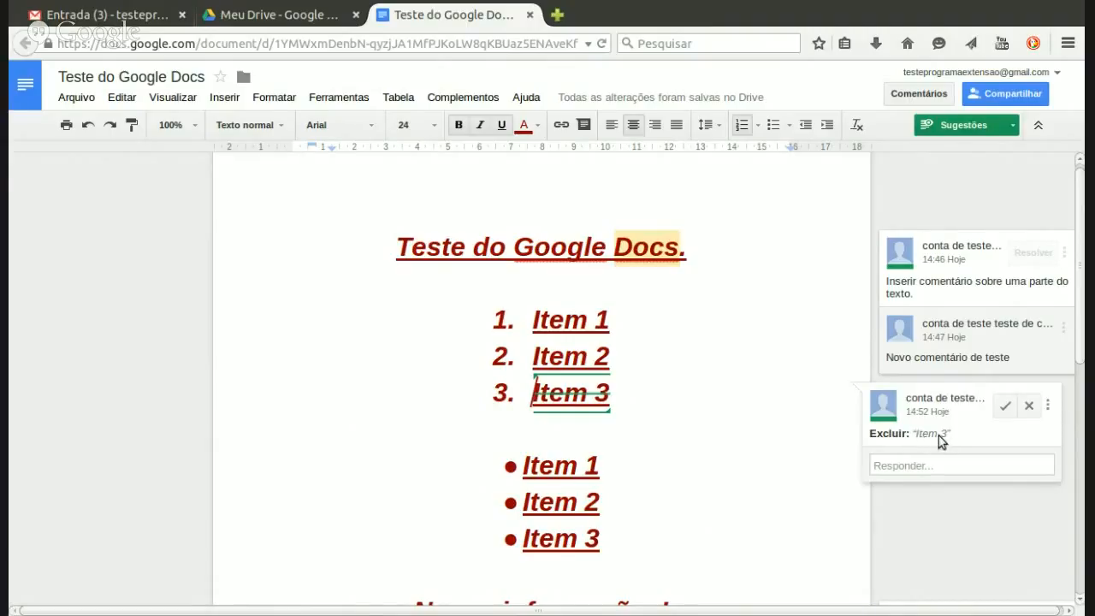
Step: Post the reply 'Comentário de exclusão de um trecho de texto.' on the Excluir: 'Item 3' card
left_click(916, 463)
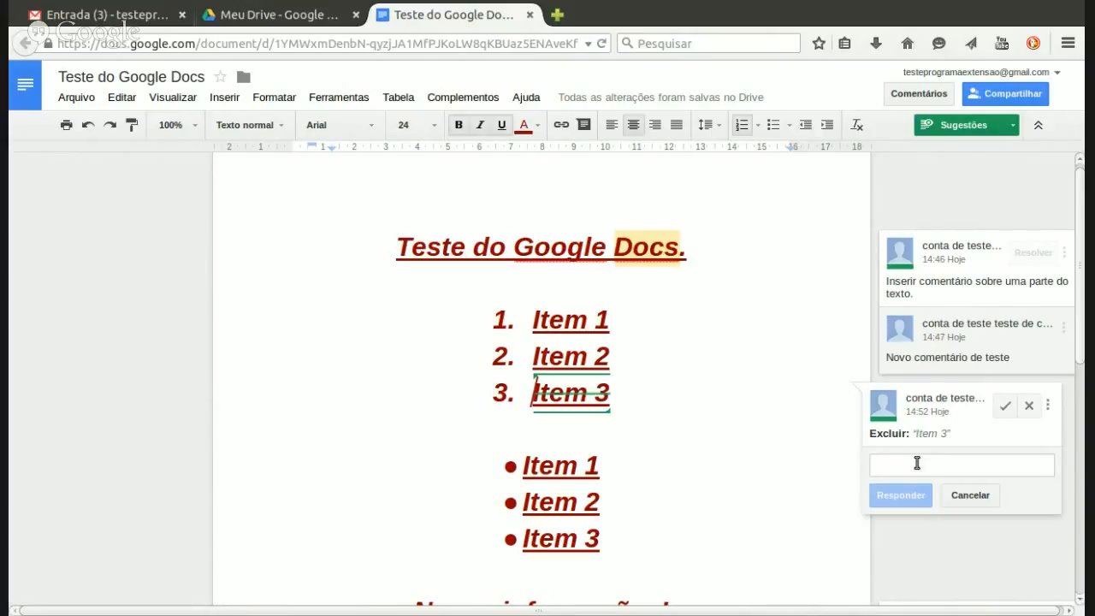
type("Comentáriorio")
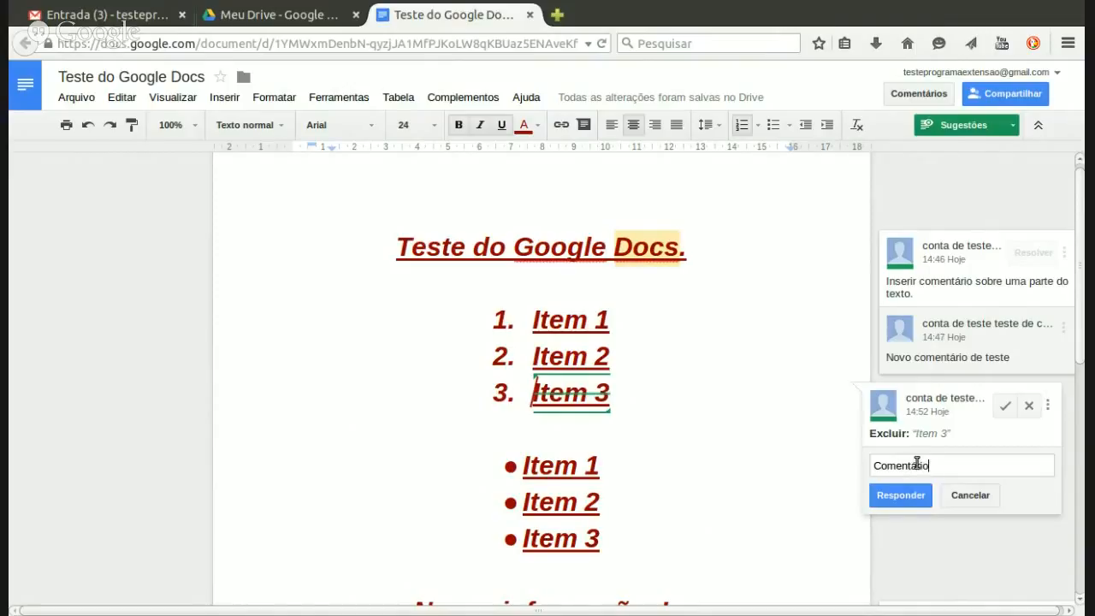
type(" de exclusão de um tre")
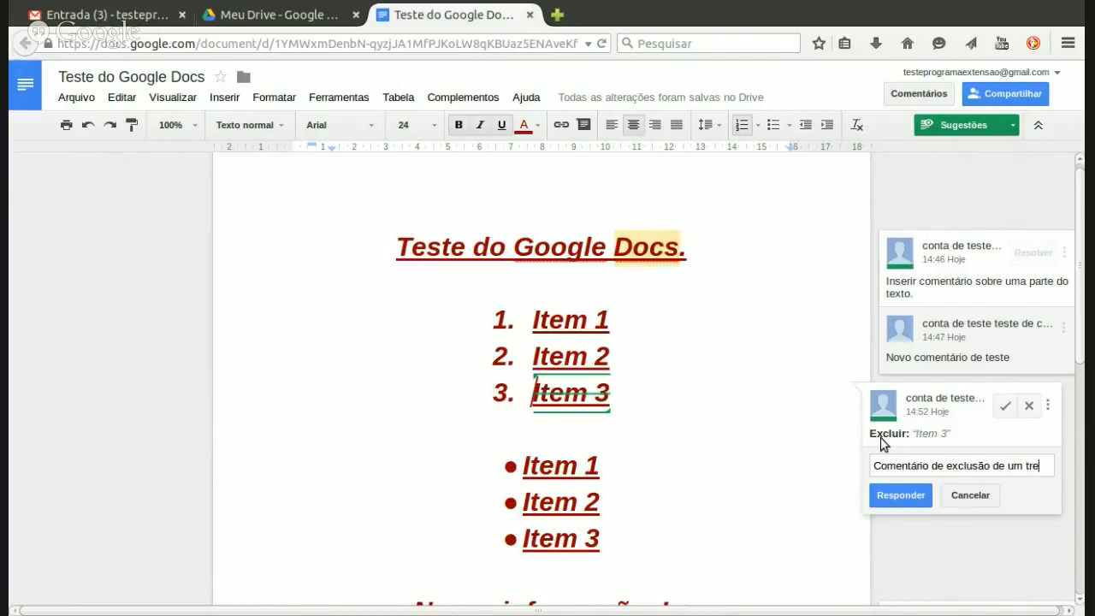
type("cho de texto.")
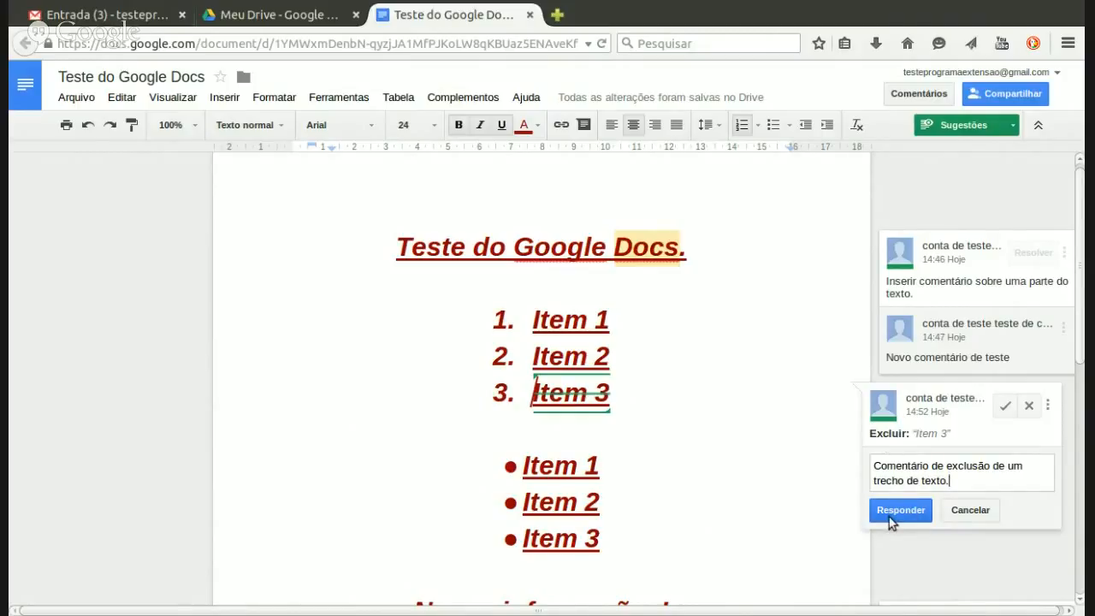
left_click(894, 511)
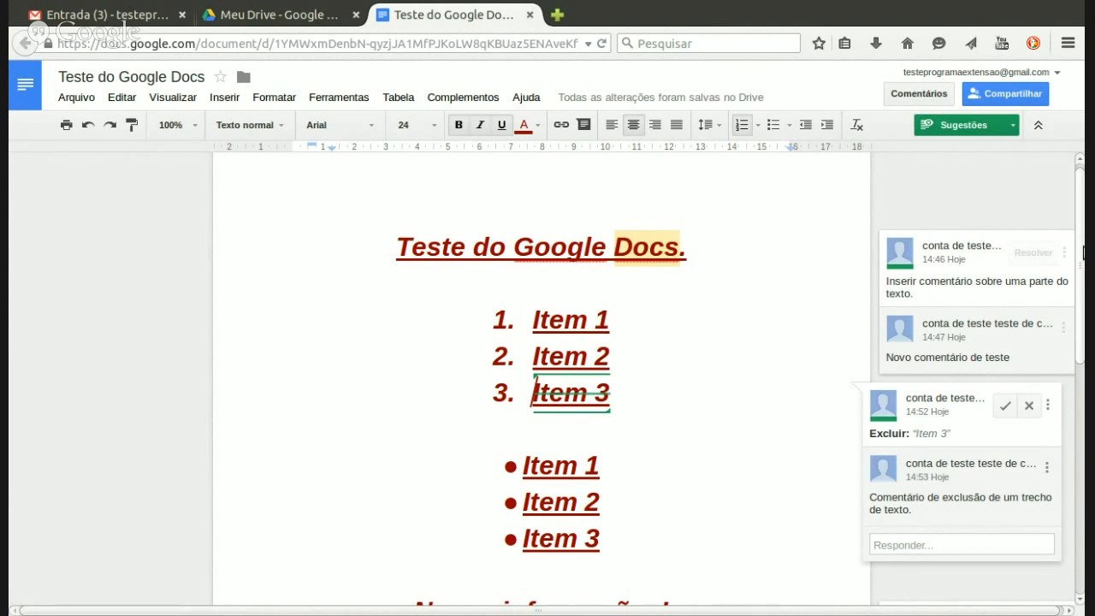
scroll(1082, 251, "down", 5)
scroll(1083, 248, "up", 5)
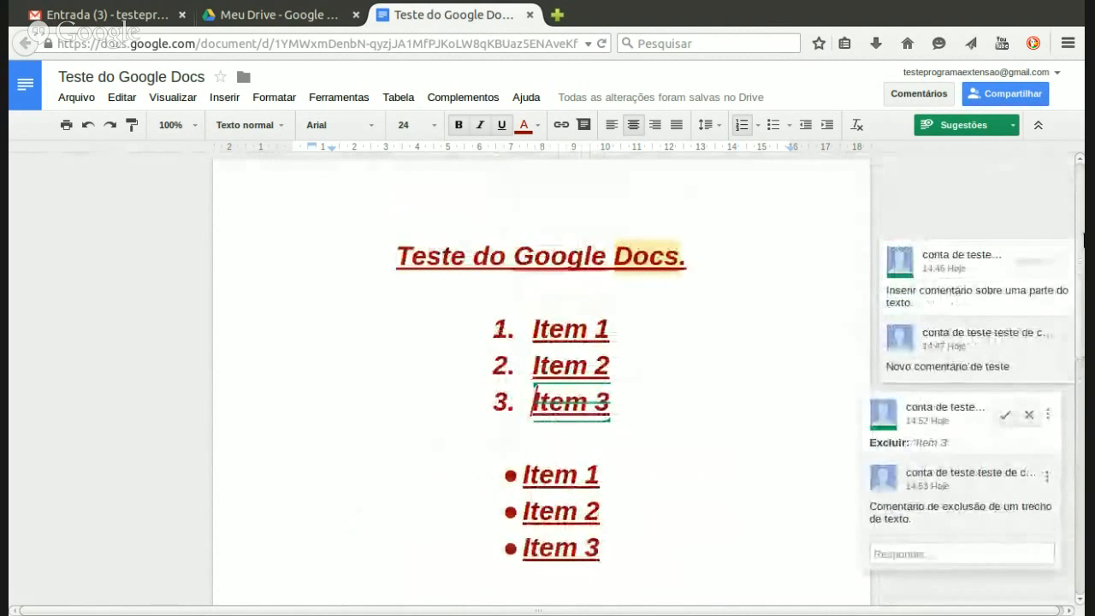
left_click(514, 255)
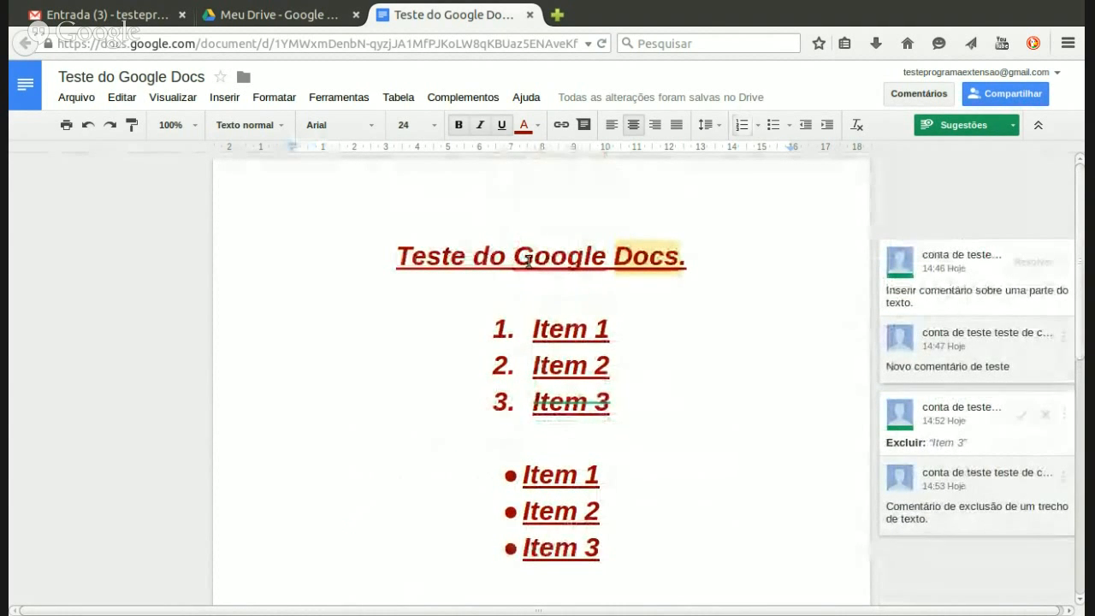
left_click(652, 256)
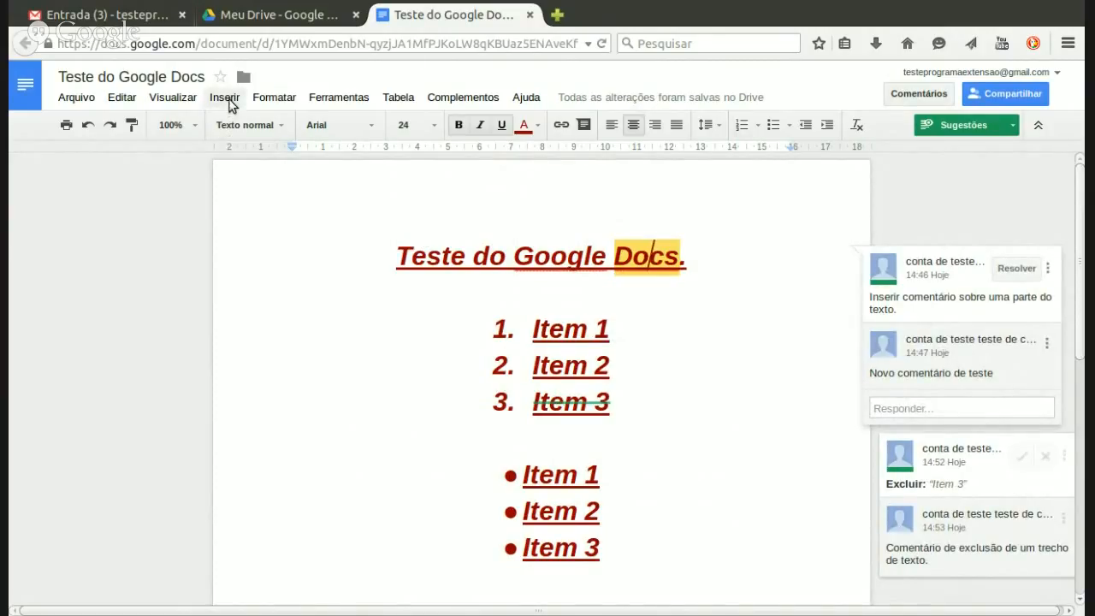
left_click(229, 101)
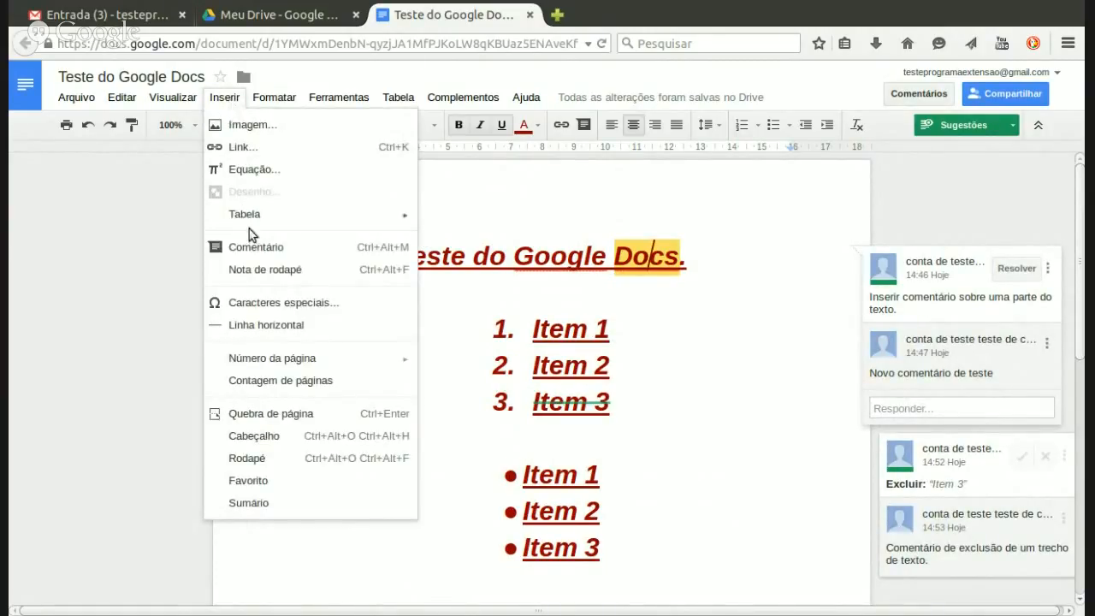
left_click(528, 235)
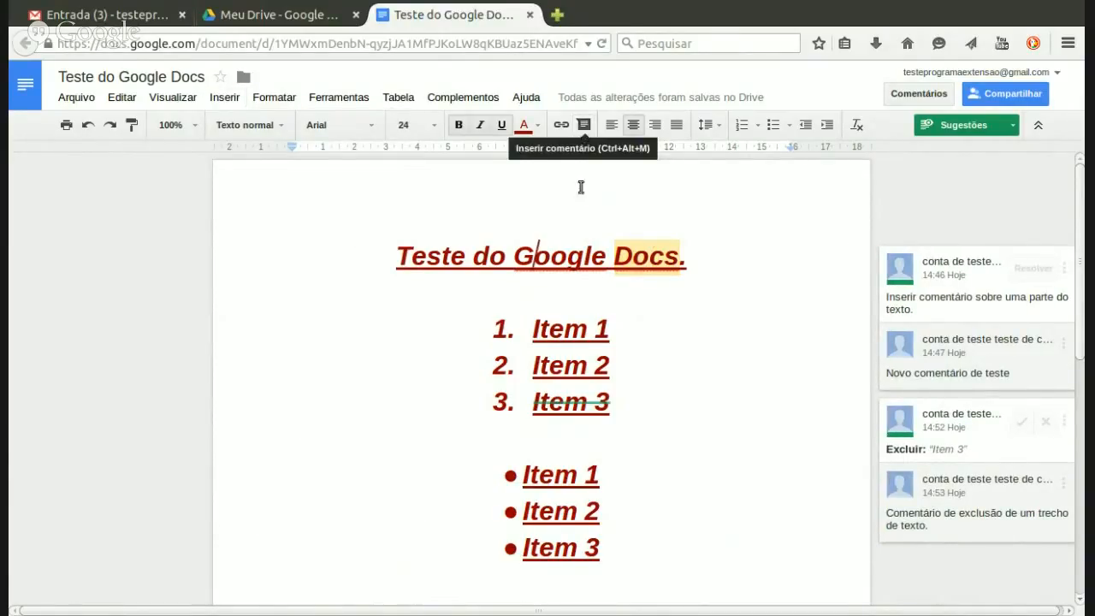
left_click(627, 324)
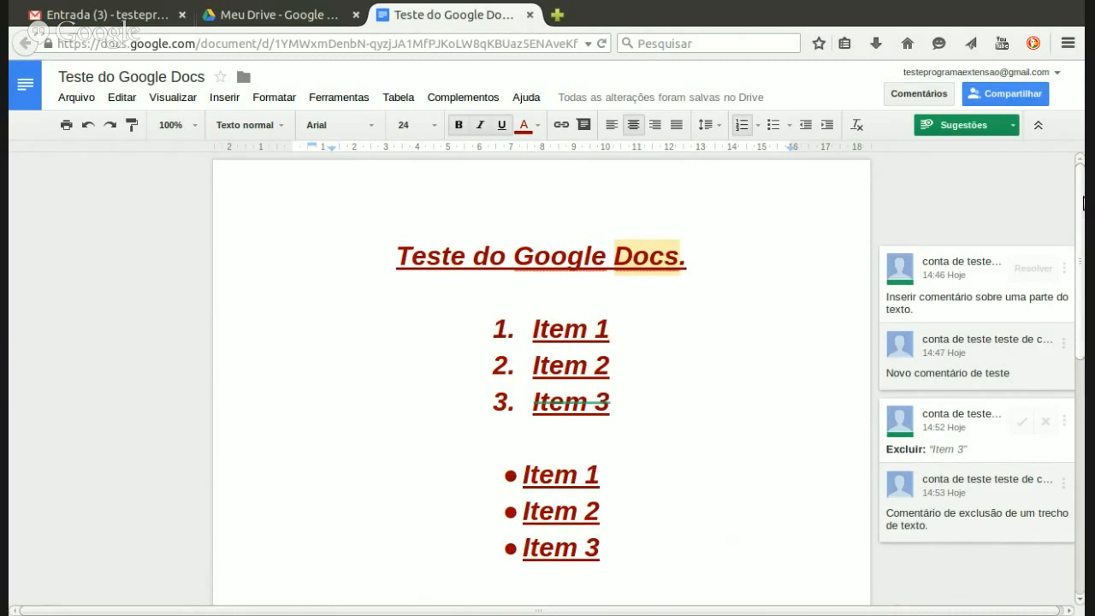
scroll(1083, 242, "down", 2)
scroll(1083, 241, "down", 4)
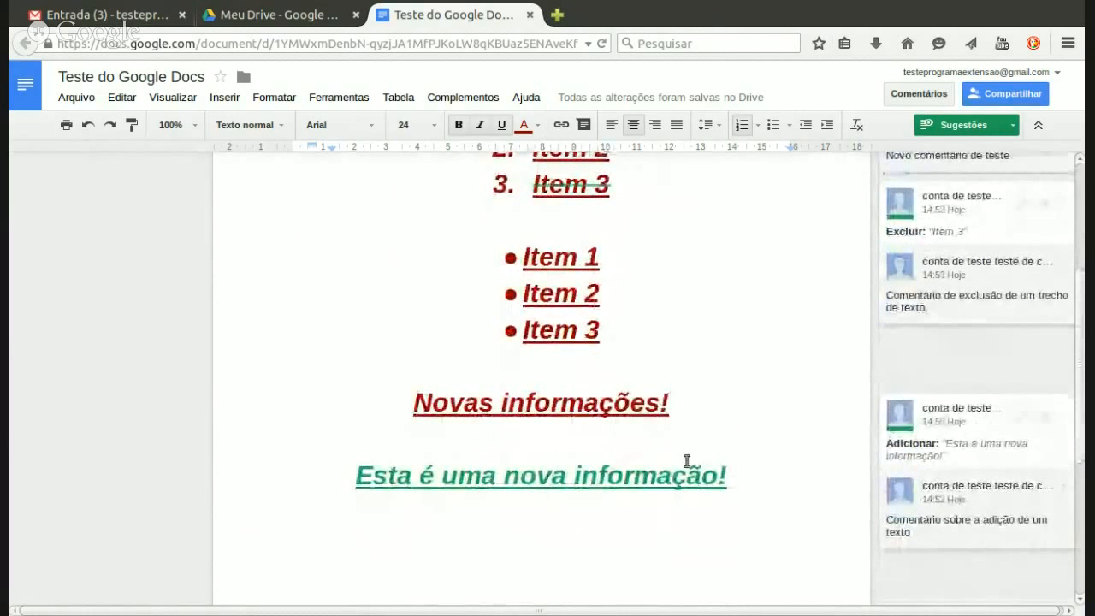
left_click(636, 477)
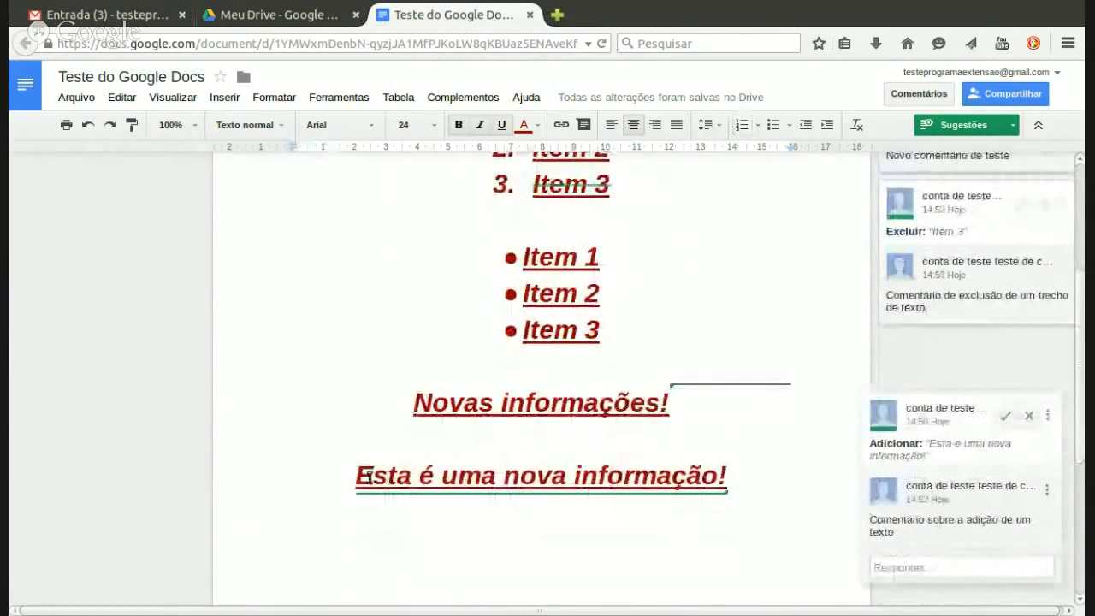
left_click_drag(350, 477, 727, 476)
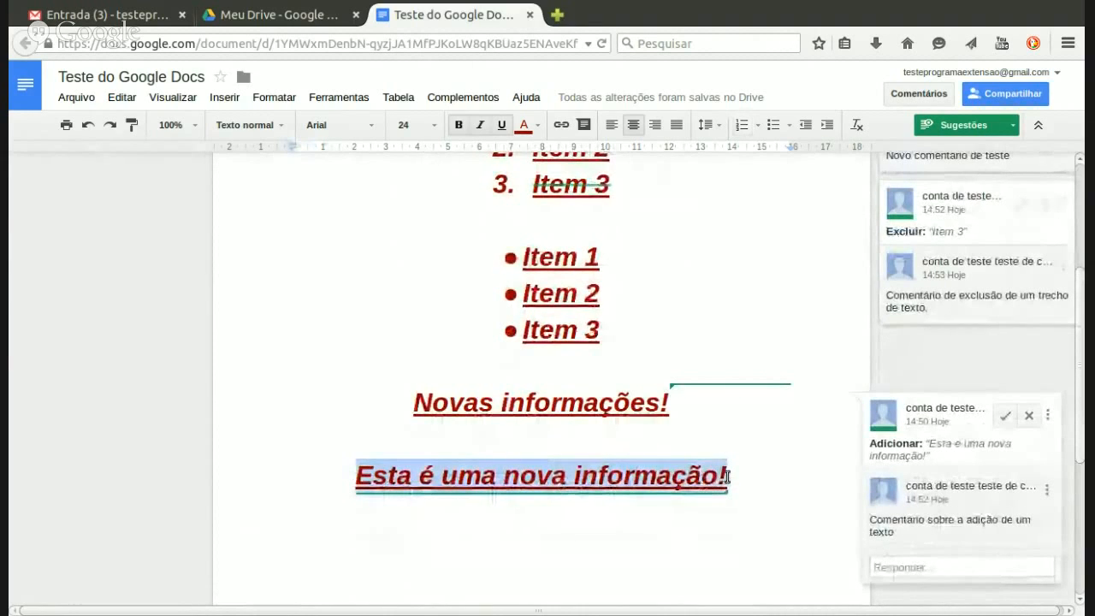
left_click(687, 475)
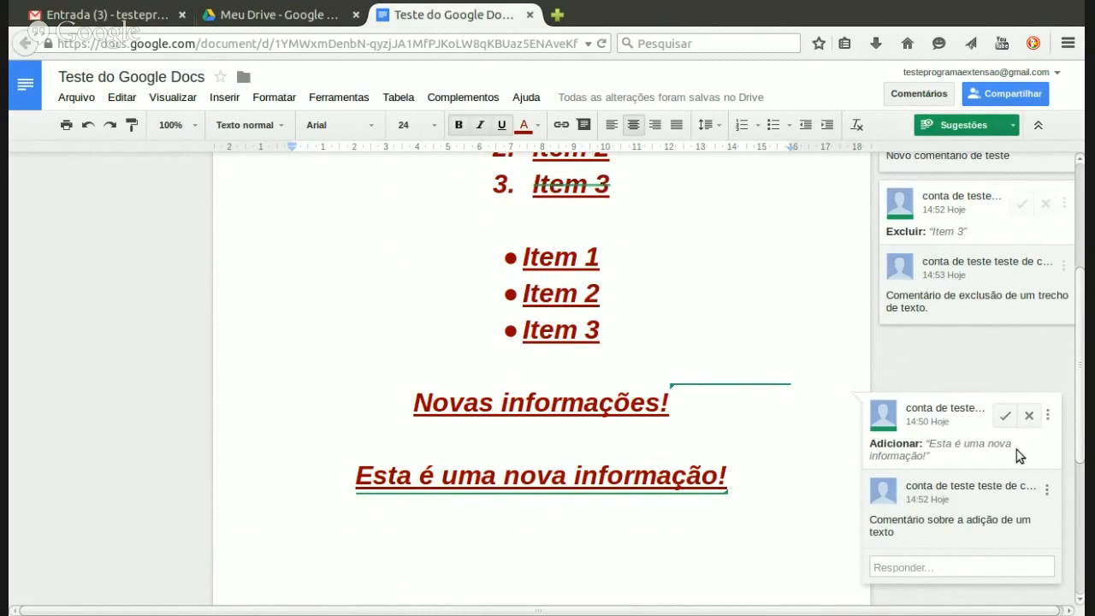
left_click_drag(1081, 416, 1084, 323)
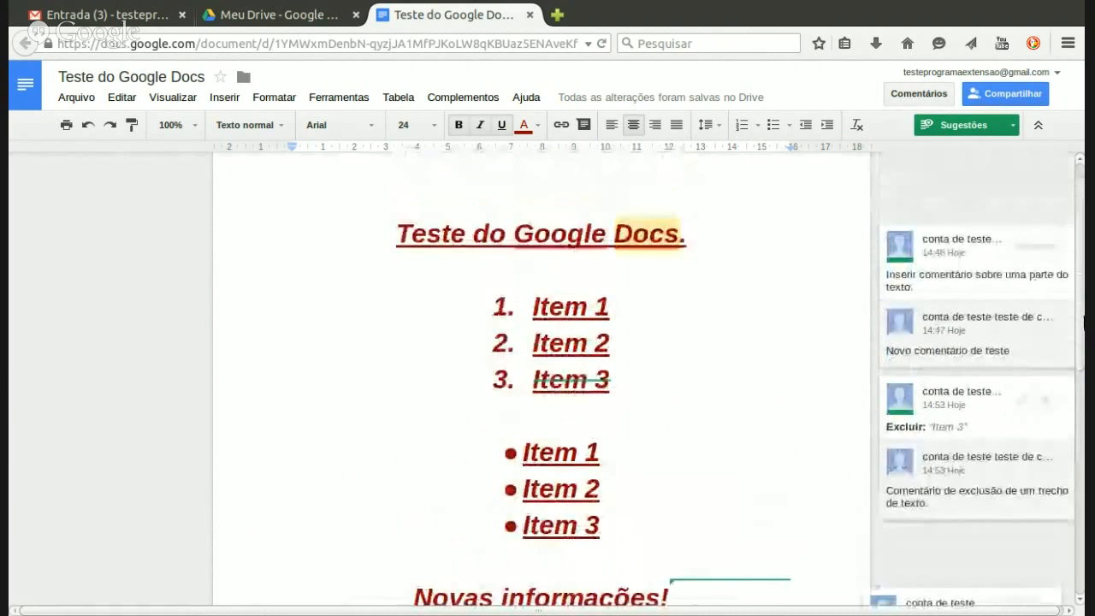
left_click(610, 382)
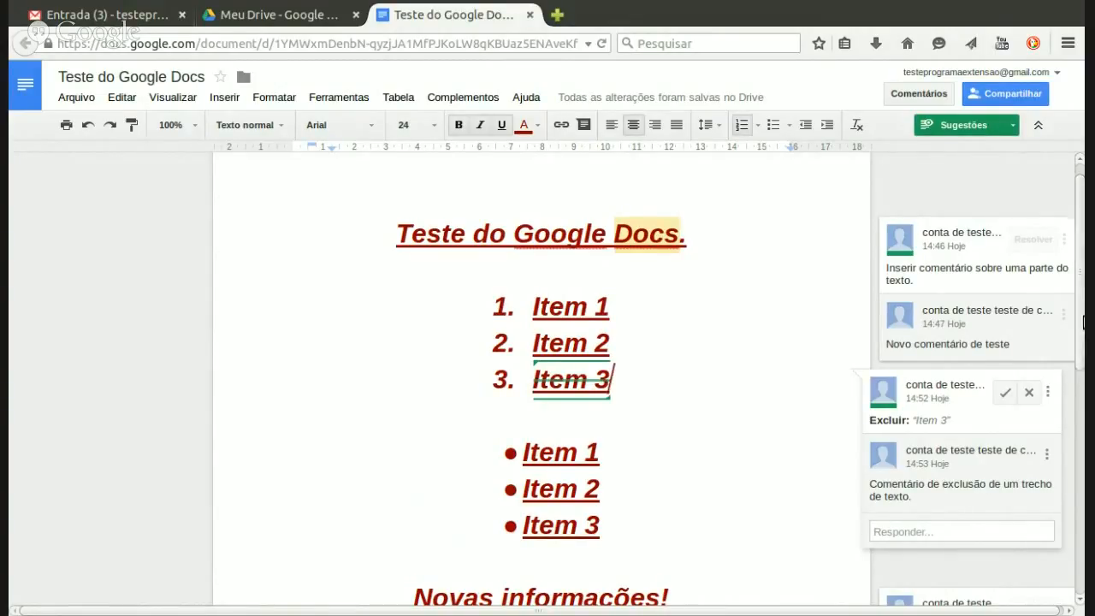
Step: Scroll to the 'Novas informações!' heading and select the entire heading line
scroll(1077, 359, "down", 1)
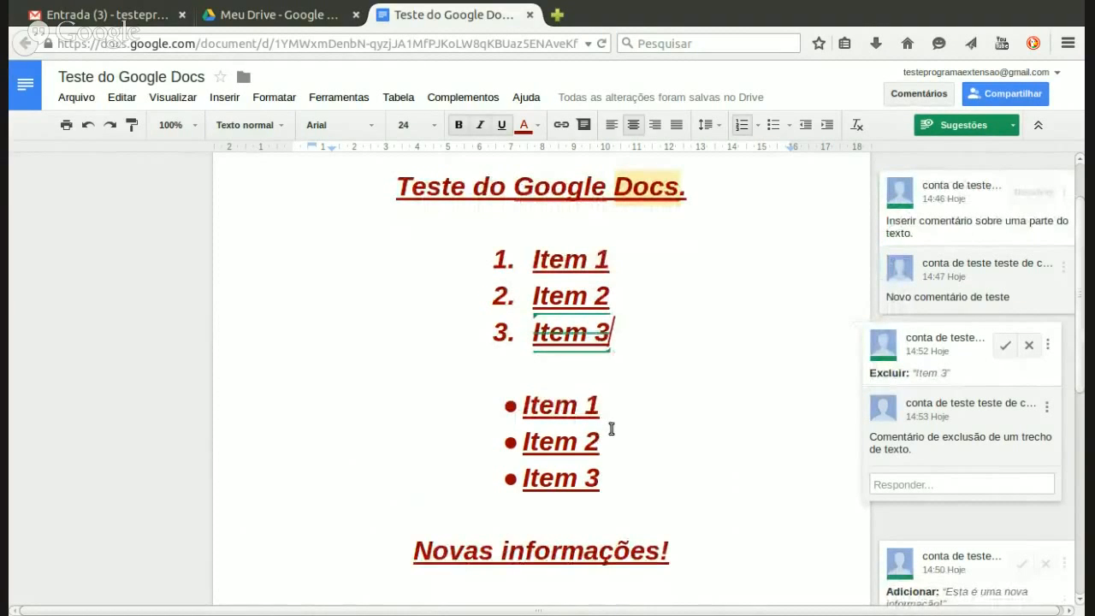
left_click(602, 404)
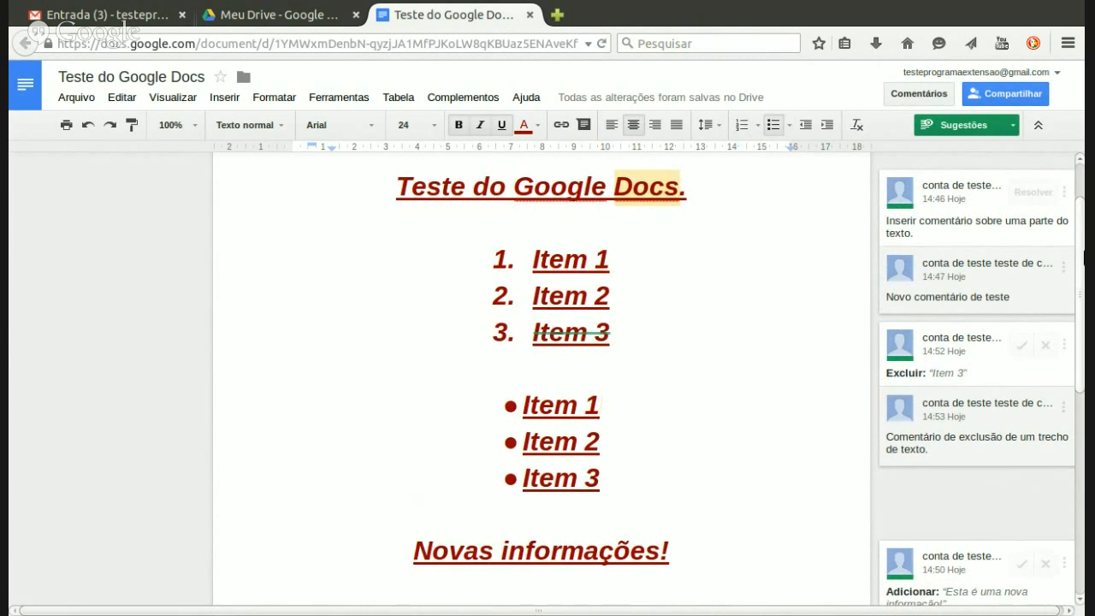
scroll(1083, 256, "down", 2)
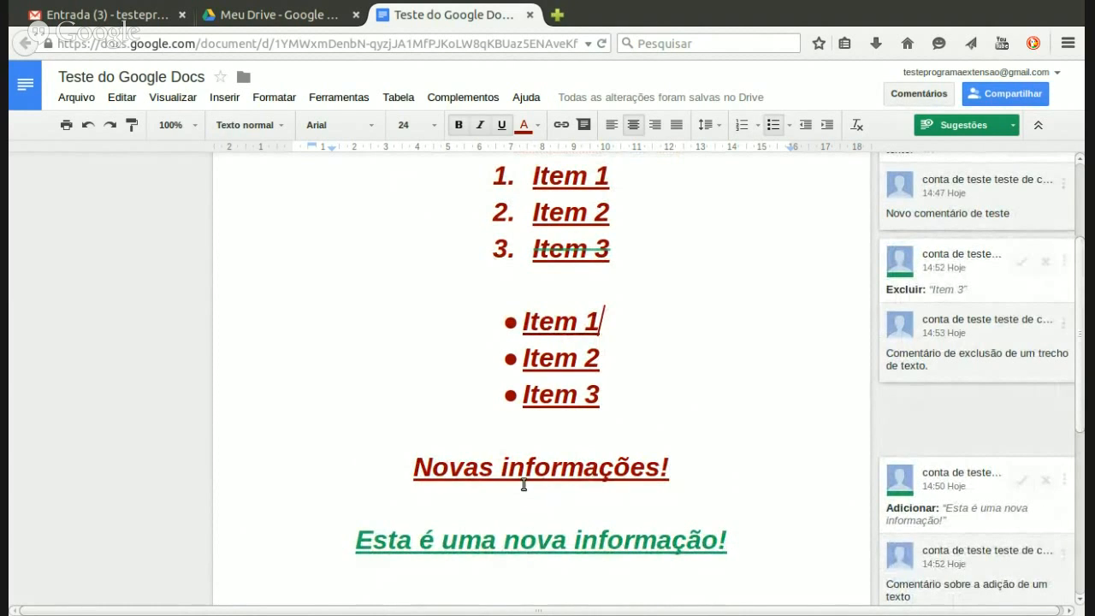
left_click_drag(501, 468, 586, 468)
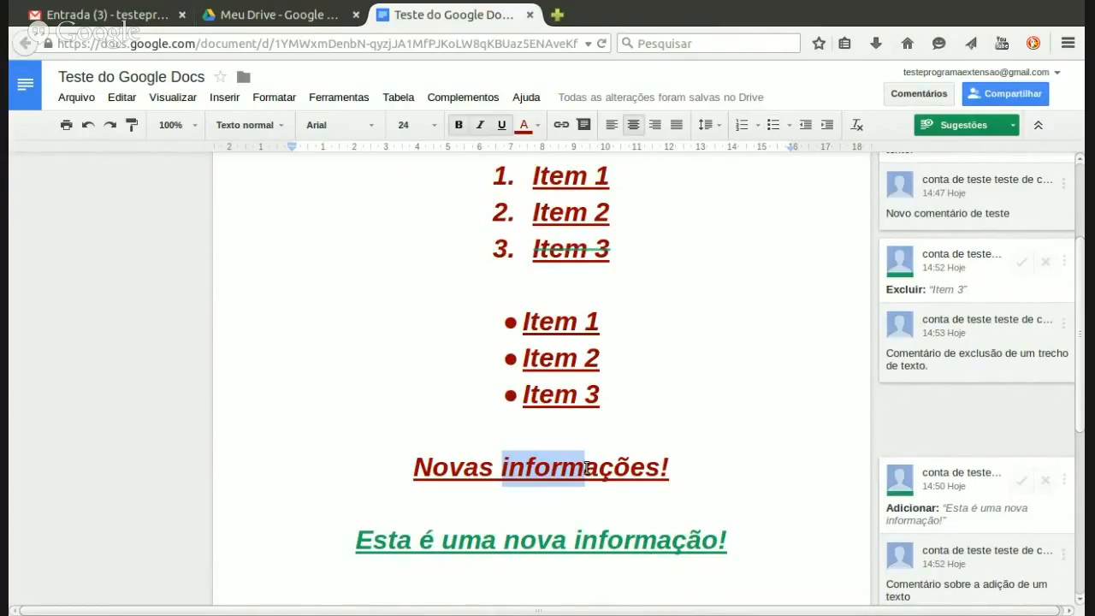
left_click(586, 468)
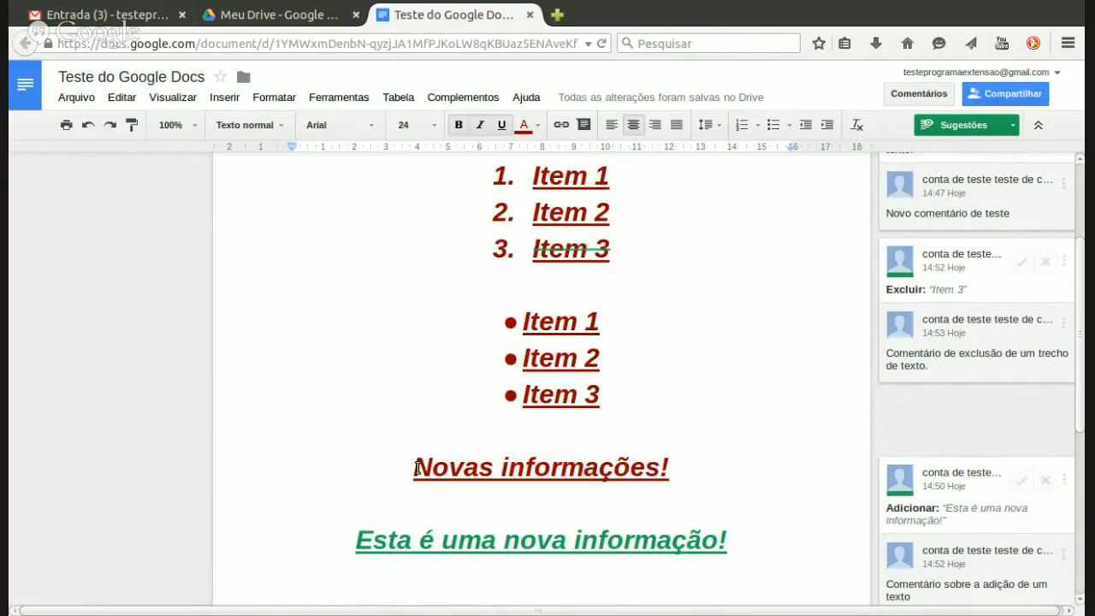
left_click_drag(416, 468, 657, 459)
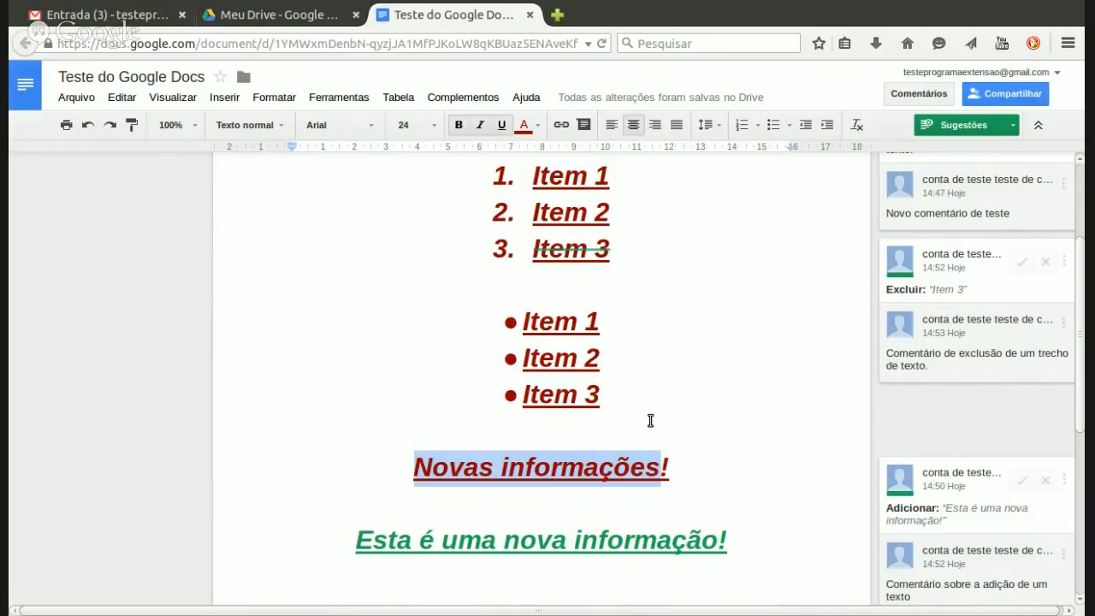
Step: Type 'Novos dados' over the heading, leaving 'Novas informações!' struck out as a suggestion
type("Novo")
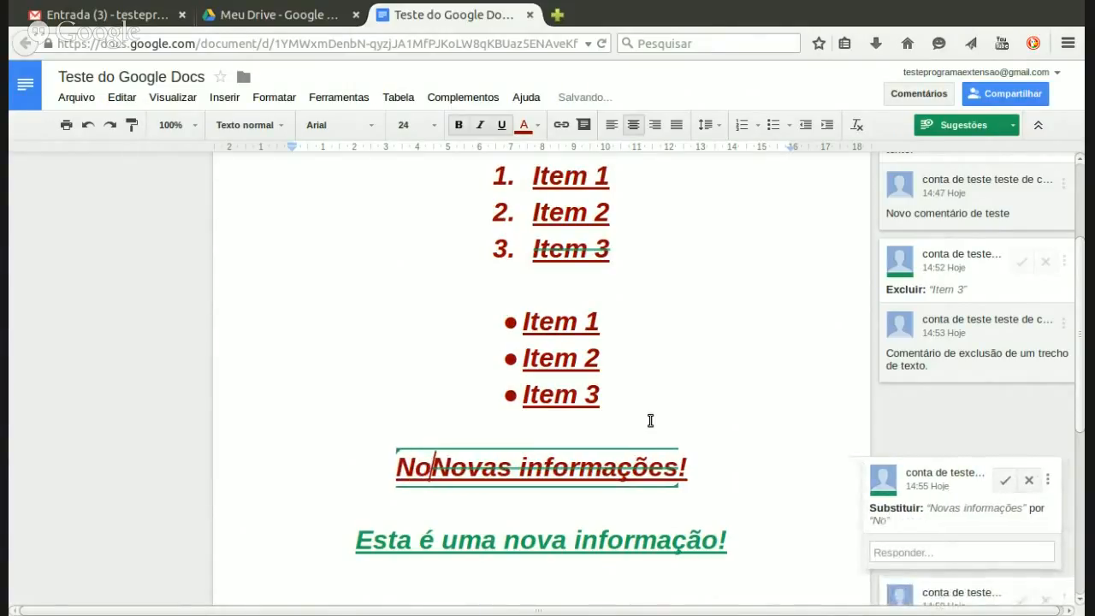
type("s dados")
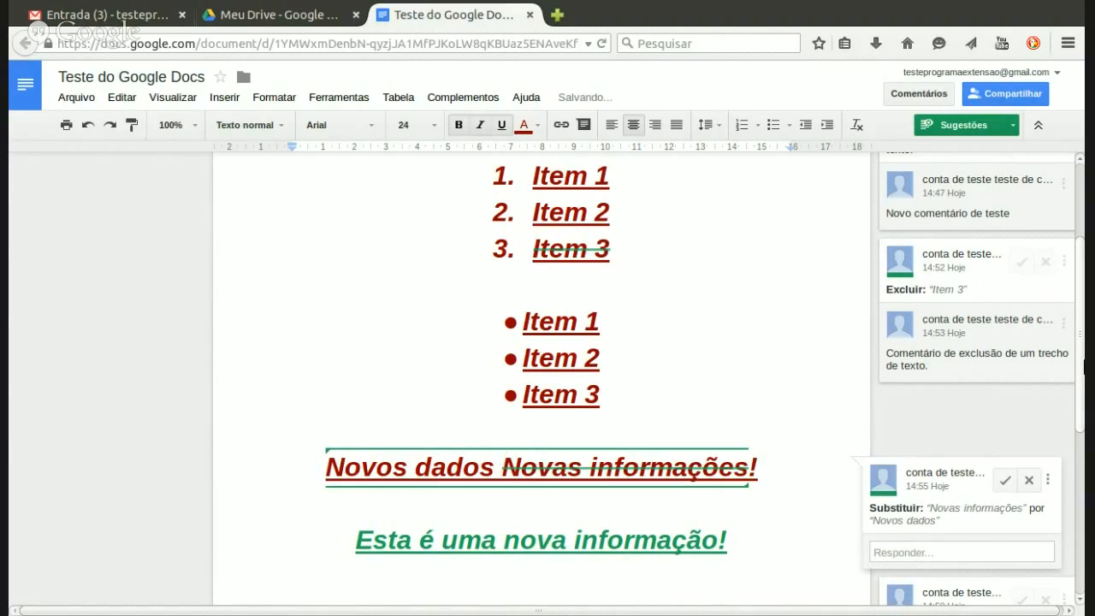
scroll(604, 387, "down", 1)
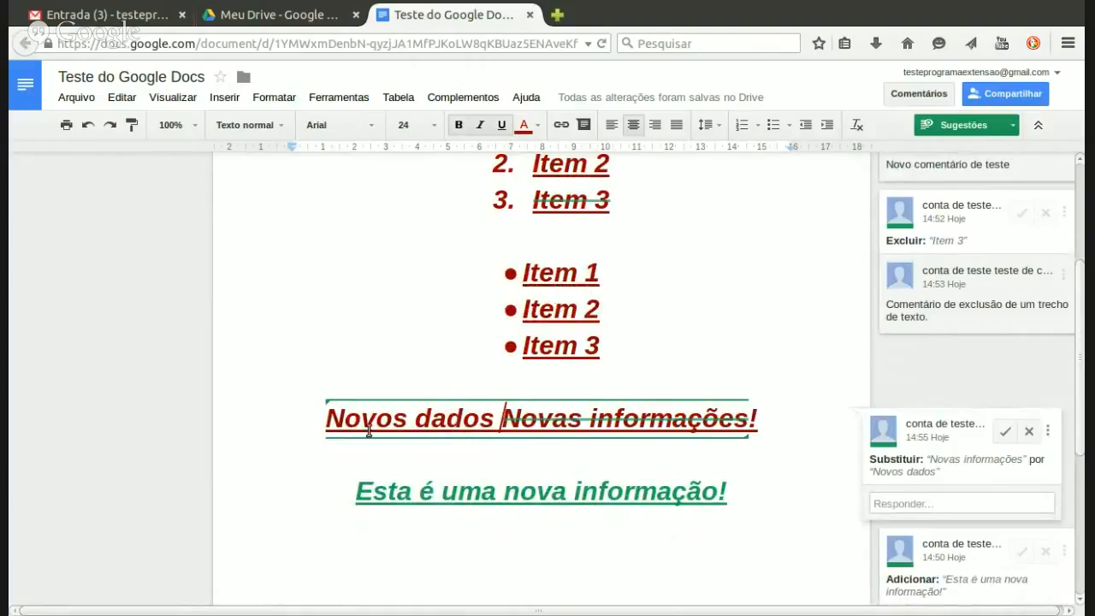
left_click_drag(323, 419, 490, 416)
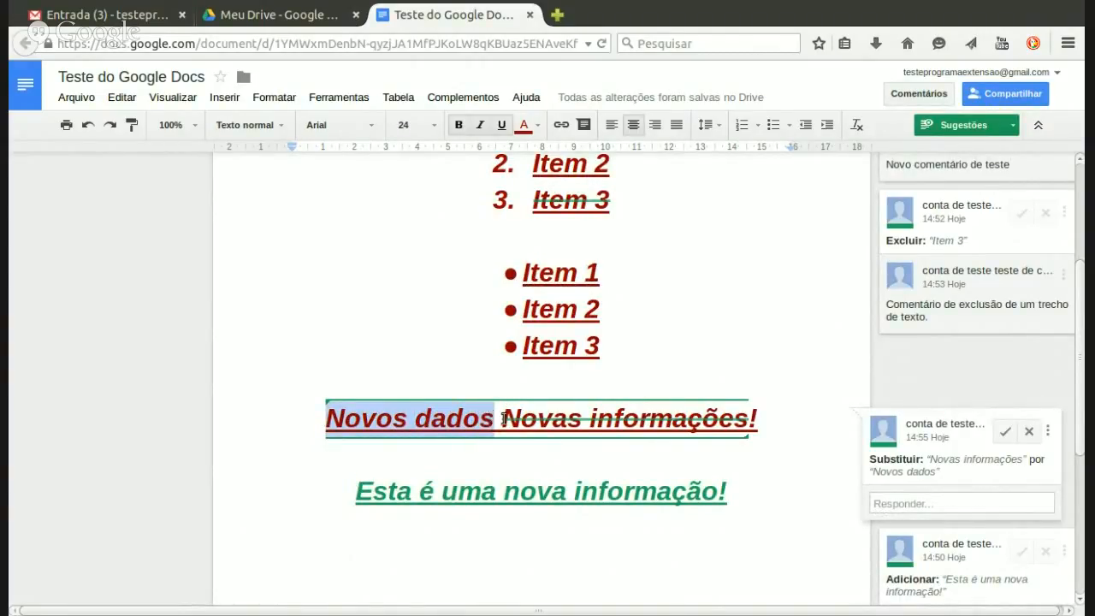
left_click(506, 418)
left_click_drag(506, 418, 754, 420)
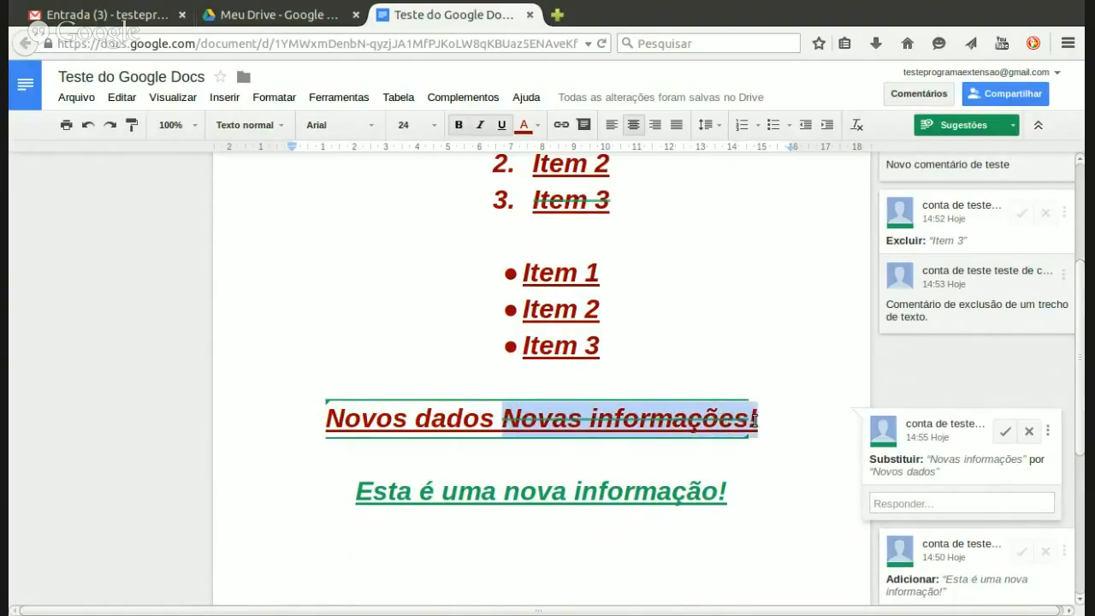
left_click(665, 422)
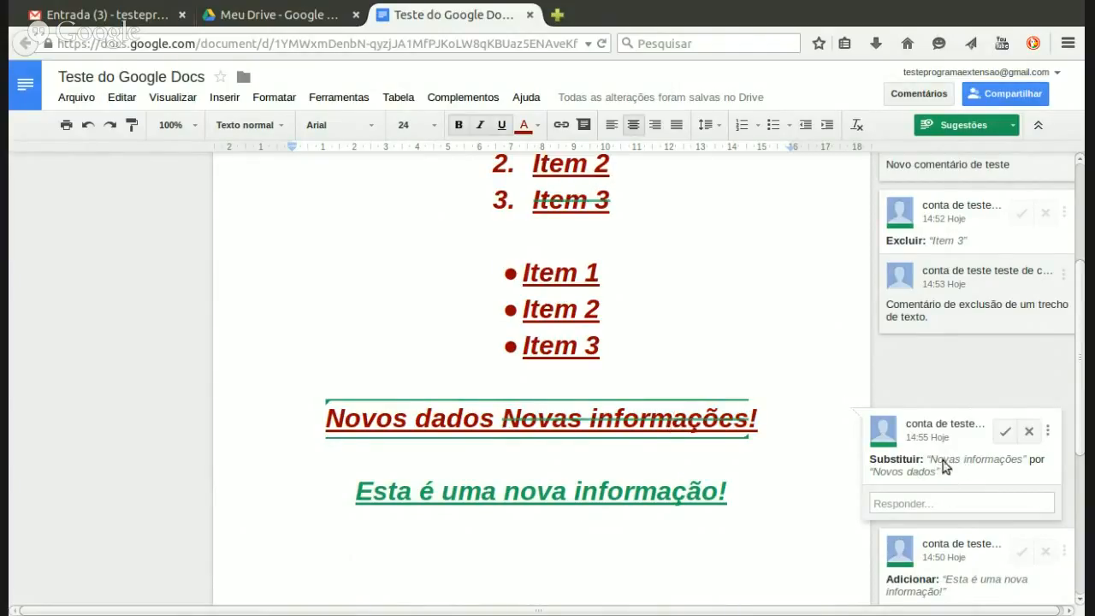
scroll(923, 462, "down", 1)
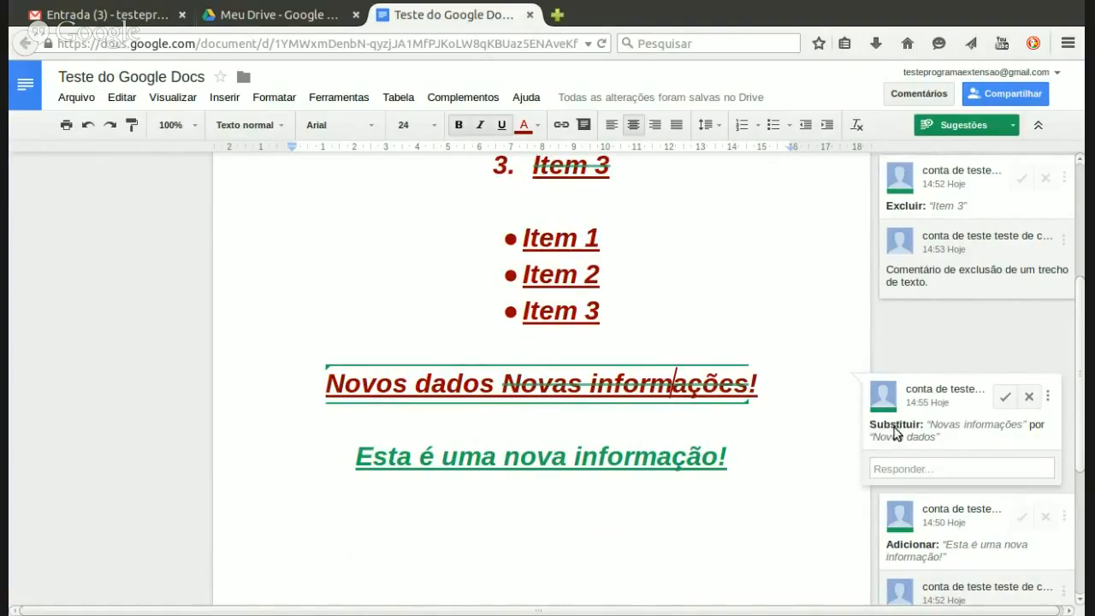
left_click(936, 469)
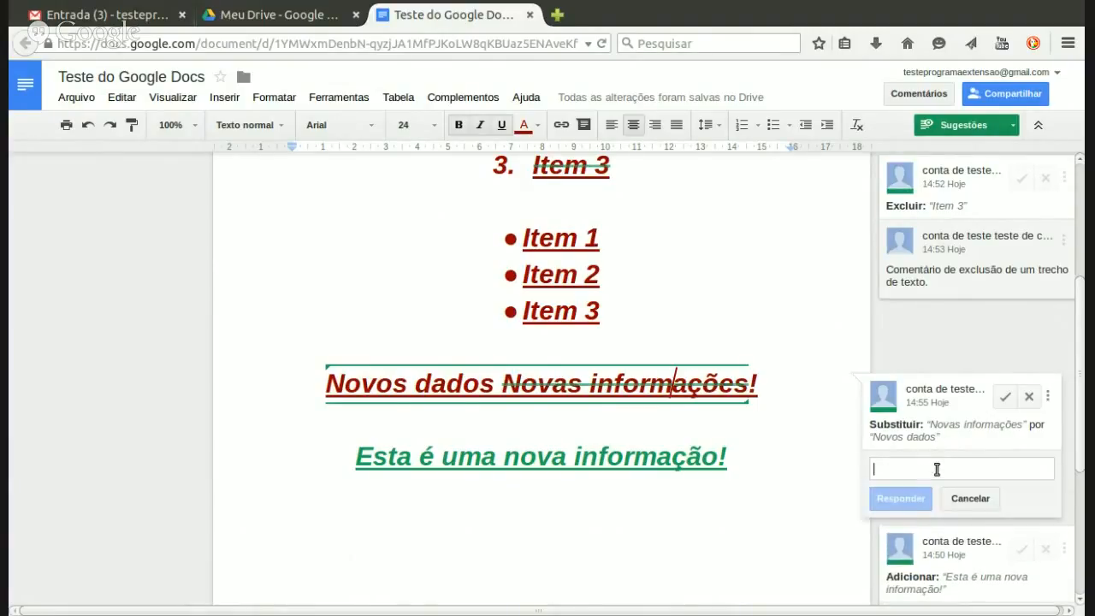
type("C")
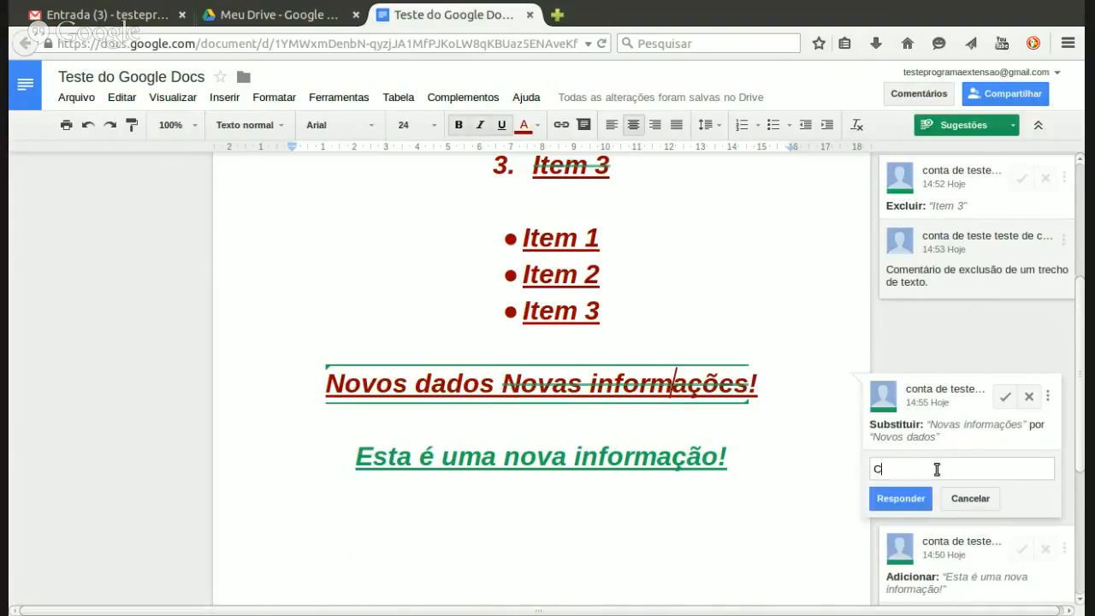
type("omentário sobre substituição")
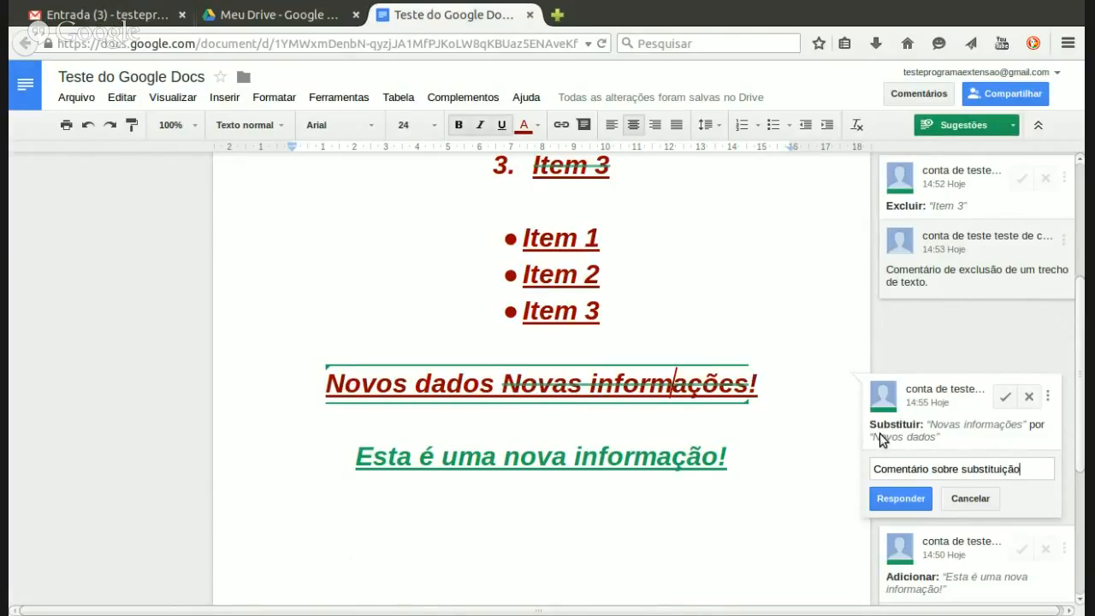
type(" de um")
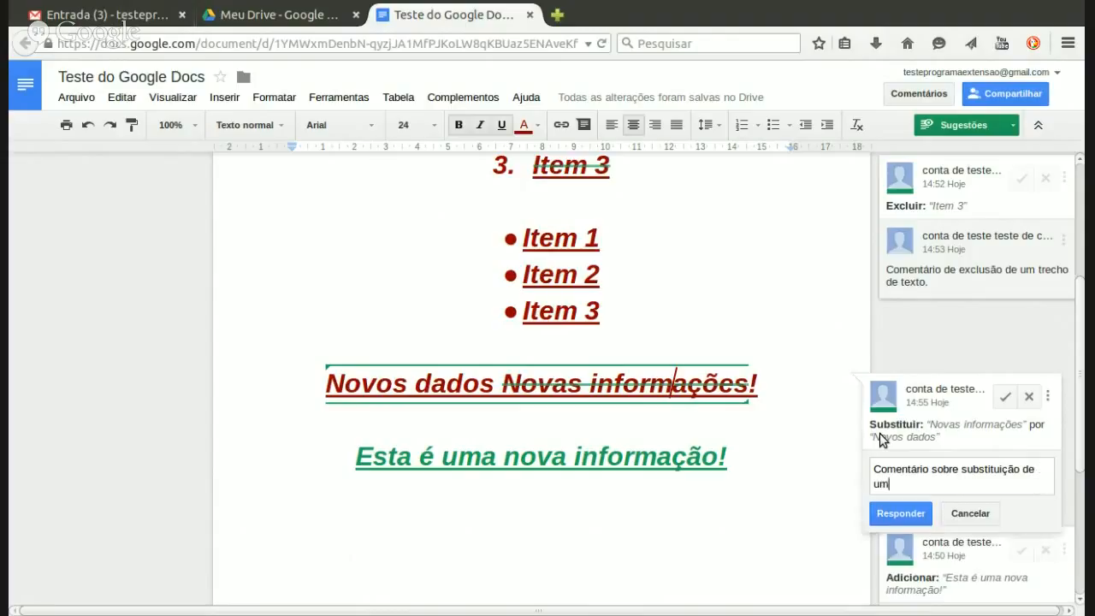
type(" trecho ")
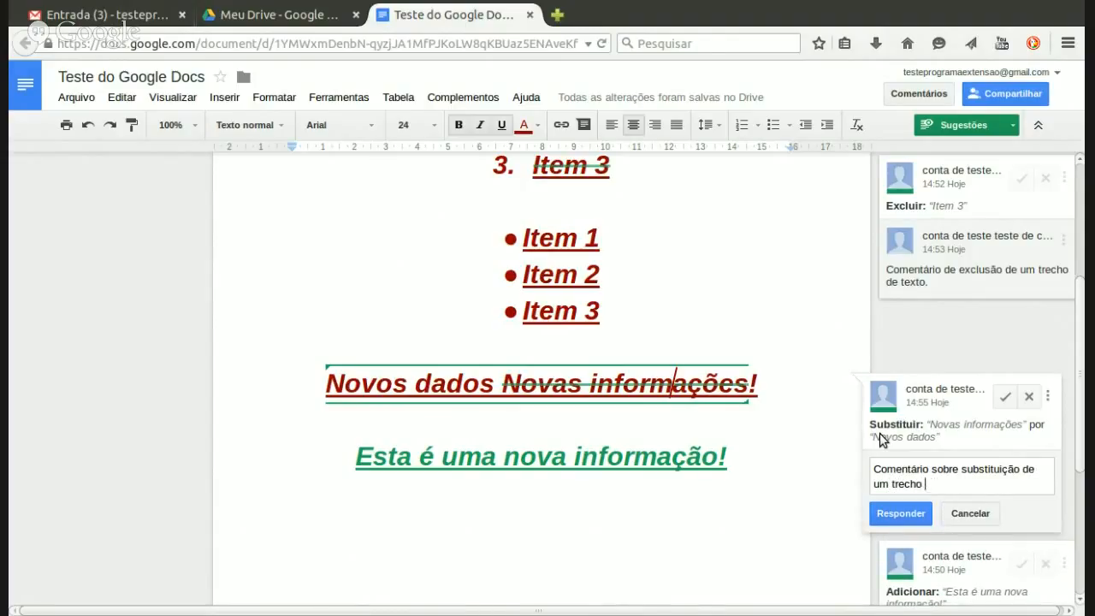
type("de texto.")
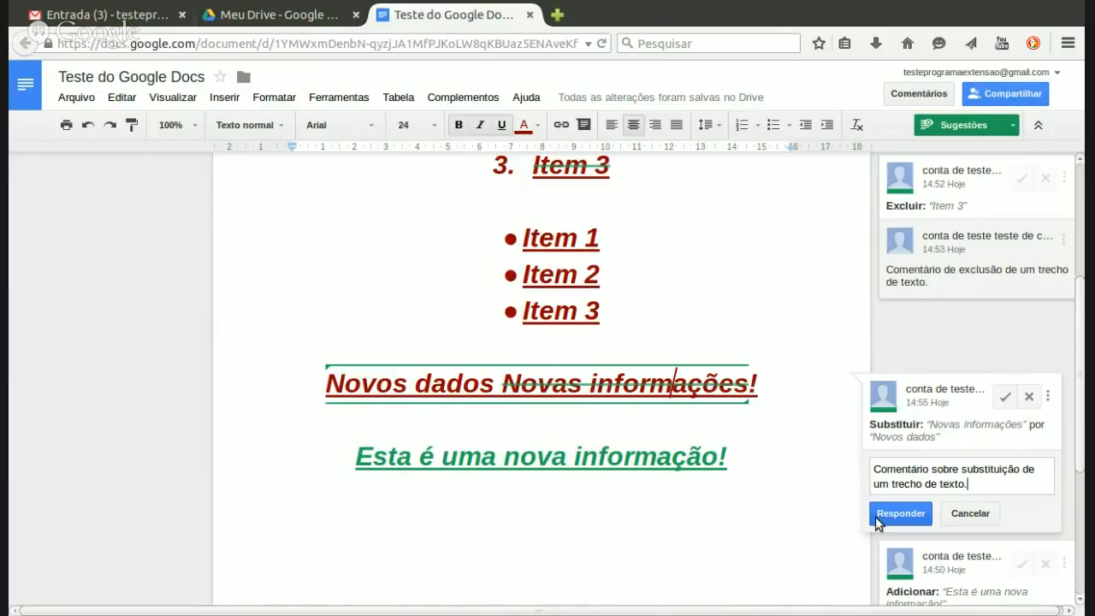
left_click(899, 513)
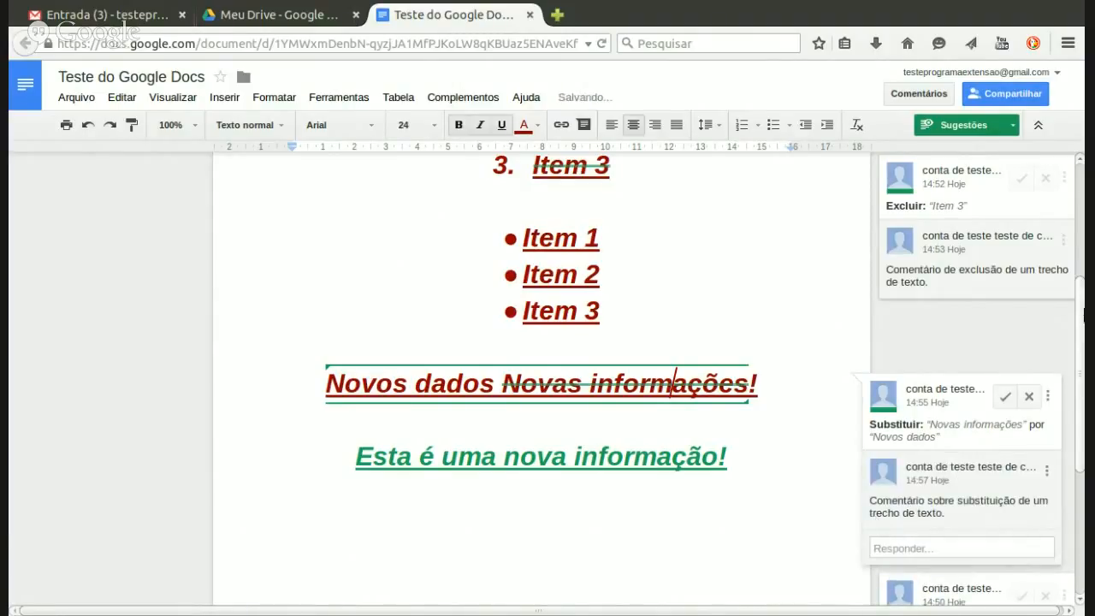
left_click_drag(1083, 312, 1083, 200)
left_click(653, 372)
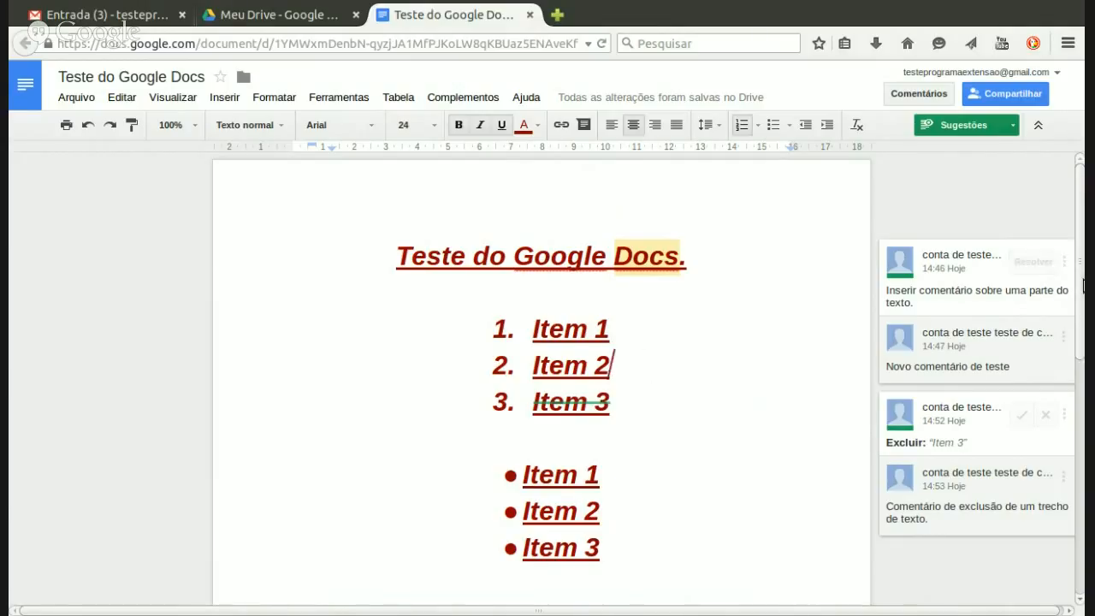
scroll(539, 328, "down", 3)
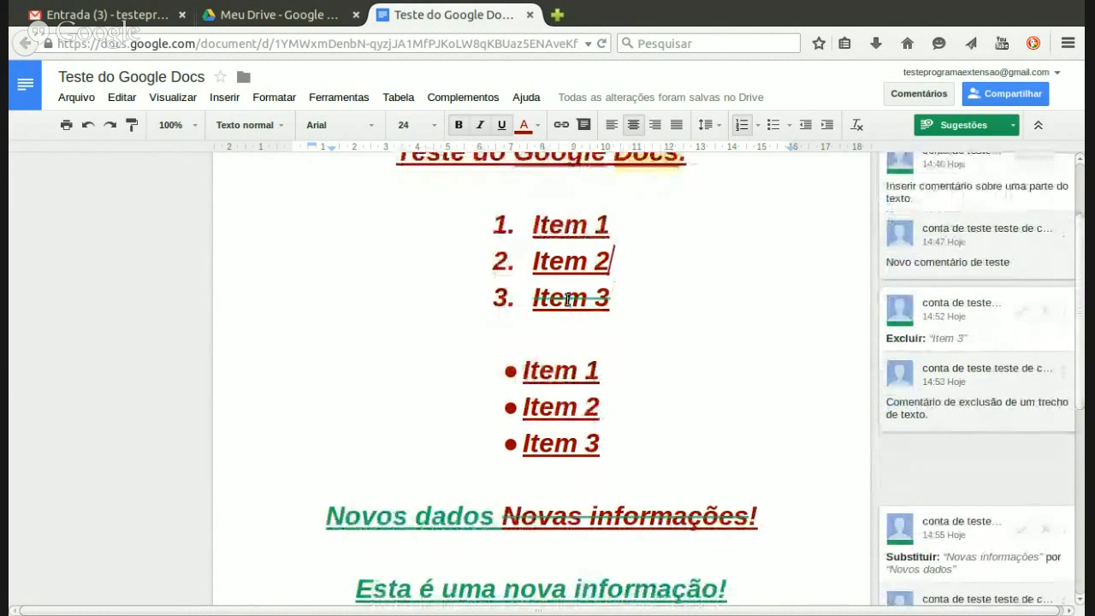
left_click(607, 299)
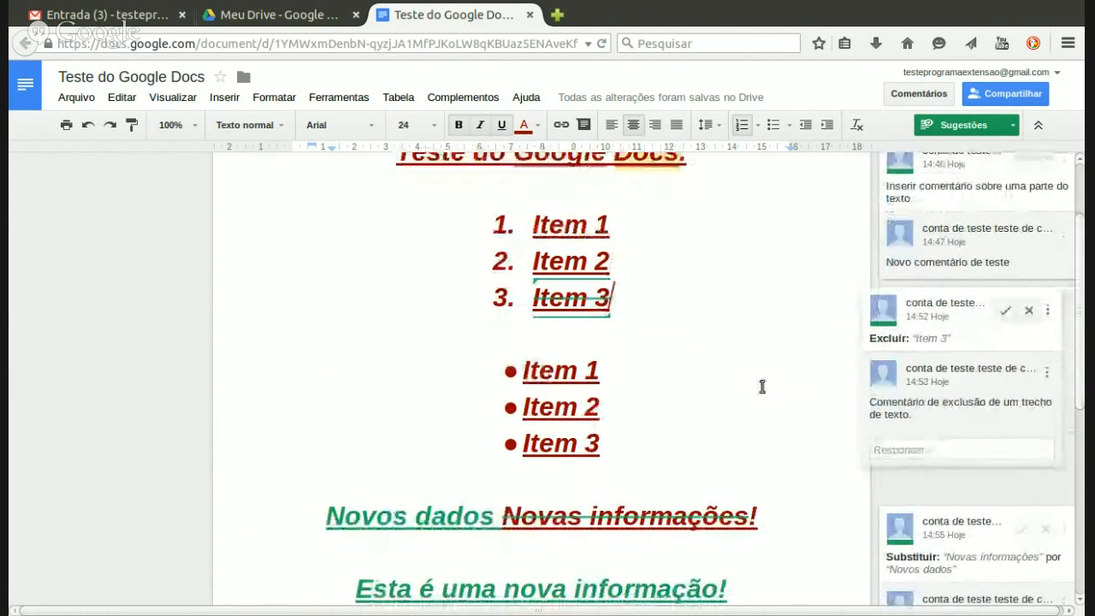
left_click_drag(1081, 354, 1084, 242)
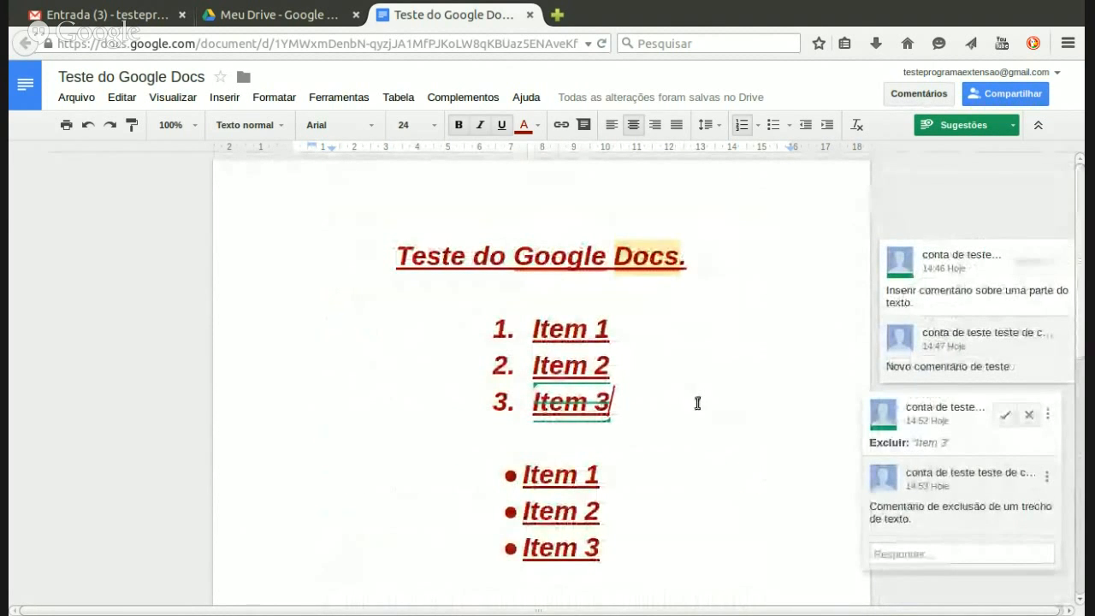
left_click(630, 371)
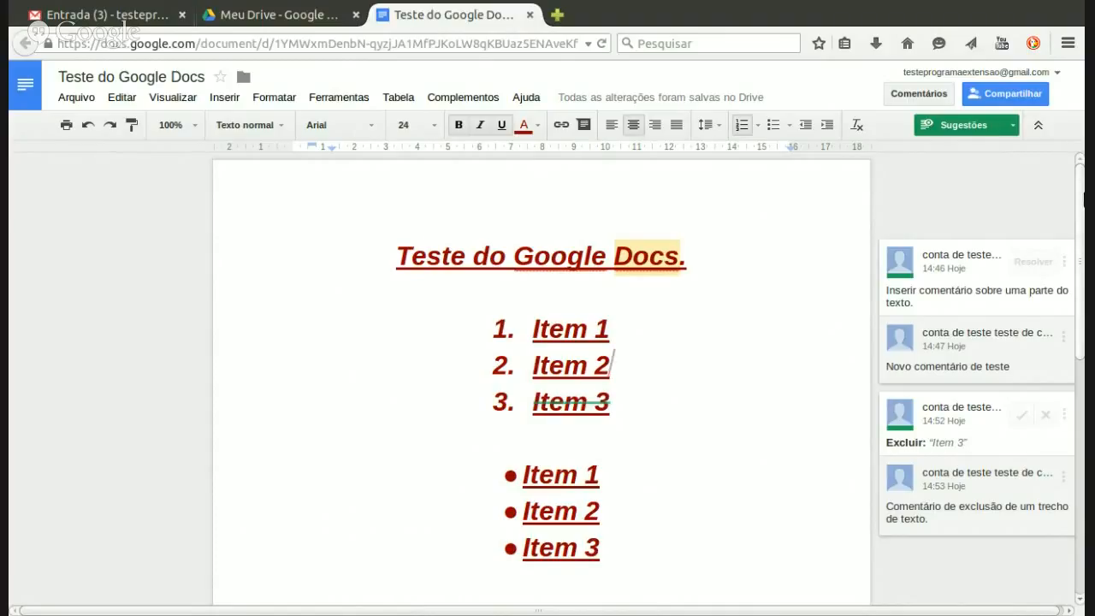
left_click_drag(1083, 199, 1082, 201)
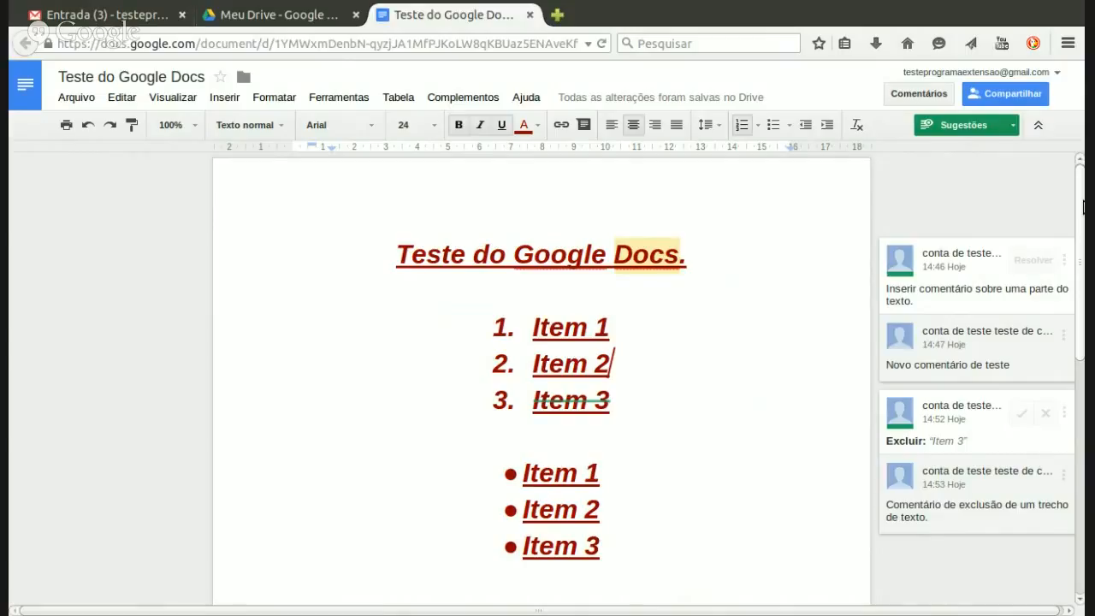
left_click_drag(1083, 205, 1082, 219)
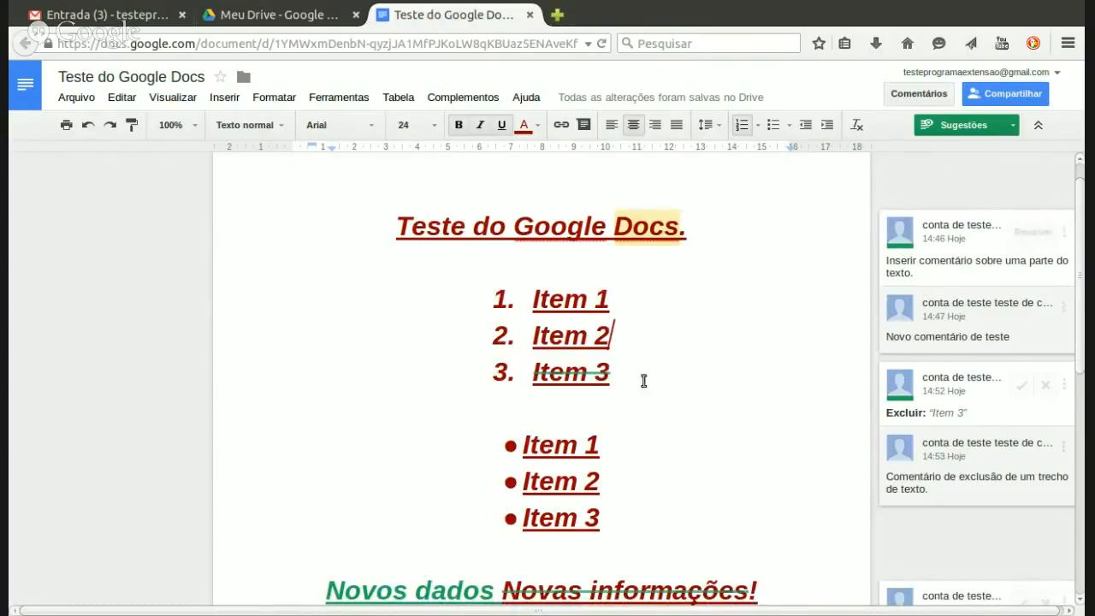
Step: Accept the Excluir suggestion removing Item 3 from the numbered list
left_click(576, 379)
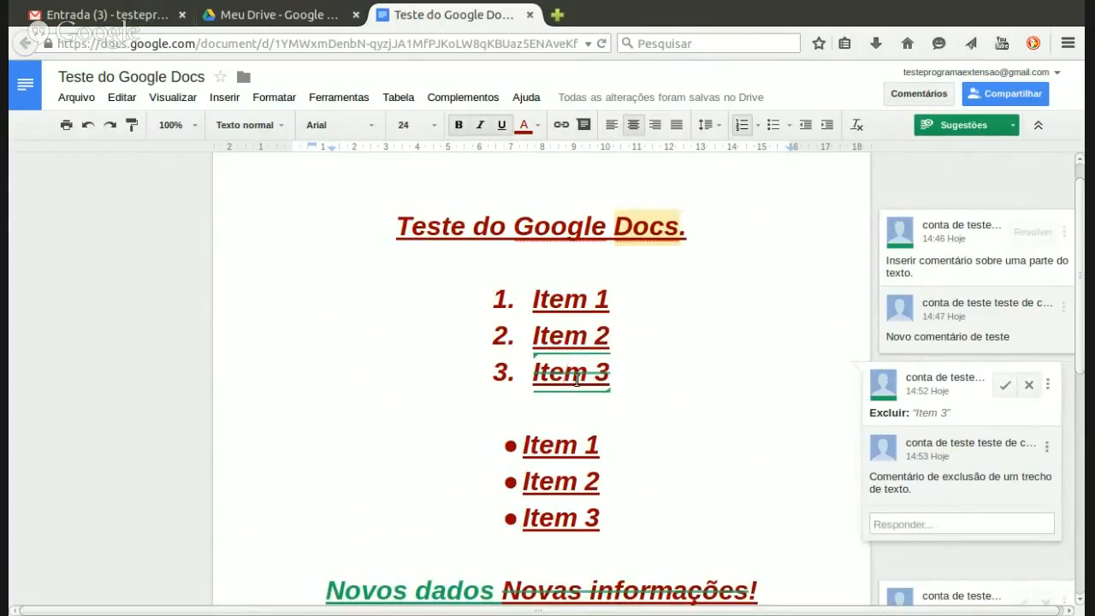
left_click(620, 374)
left_click(588, 371)
scroll(1083, 304, "down", 1)
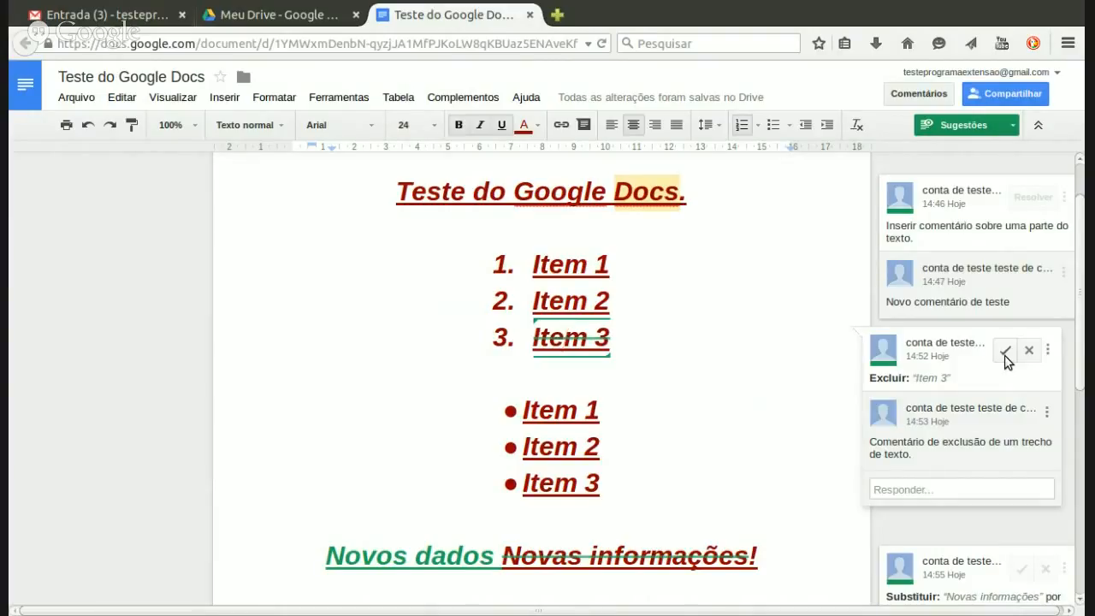
left_click(1005, 351)
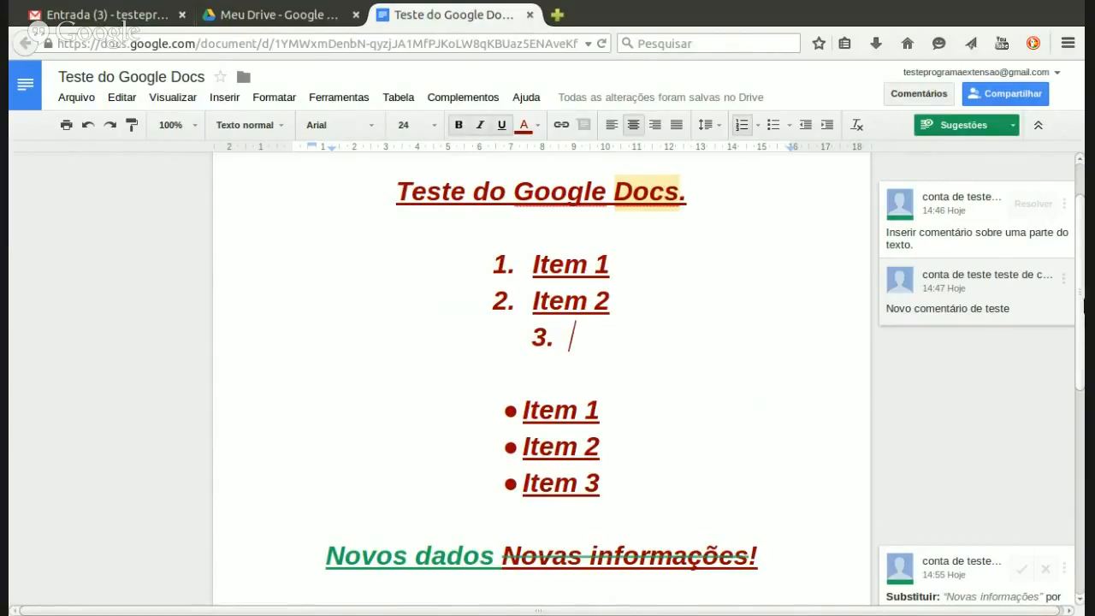
Step: Reject the Adicionar suggestion for the sentence 'Esta é uma nova informação!'
scroll(1083, 308, "down", 1)
left_click_drag(1082, 308, 1082, 374)
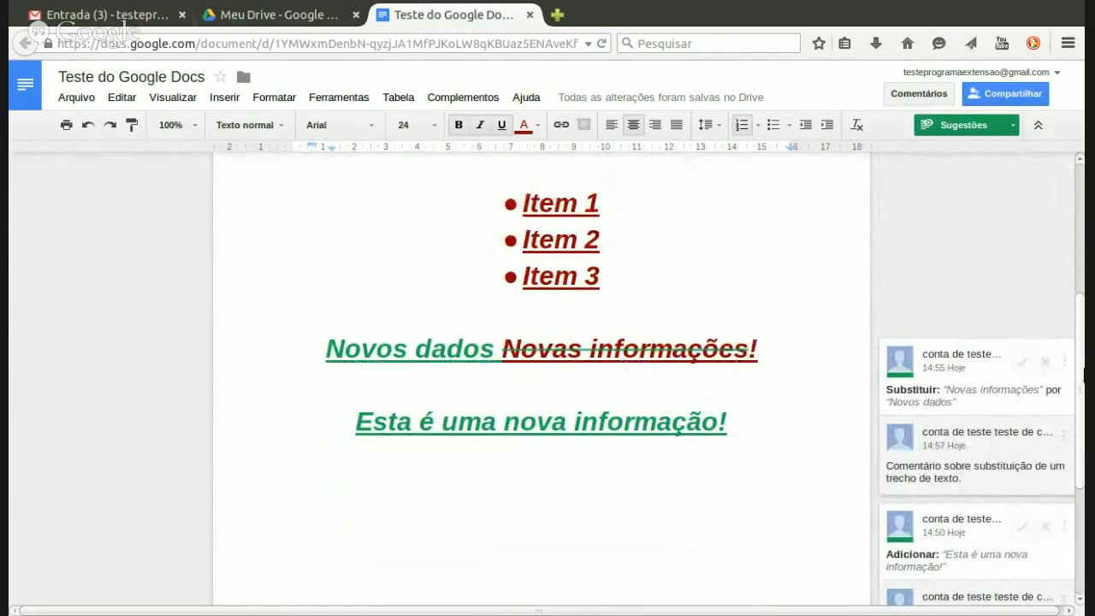
scroll(1083, 375, "down", 1)
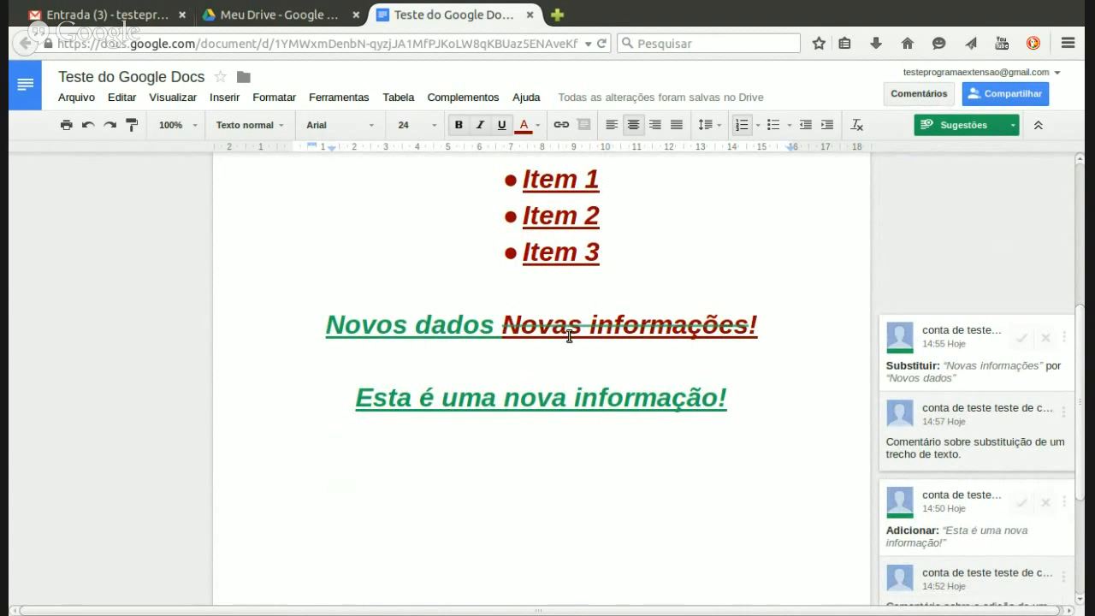
left_click(576, 398)
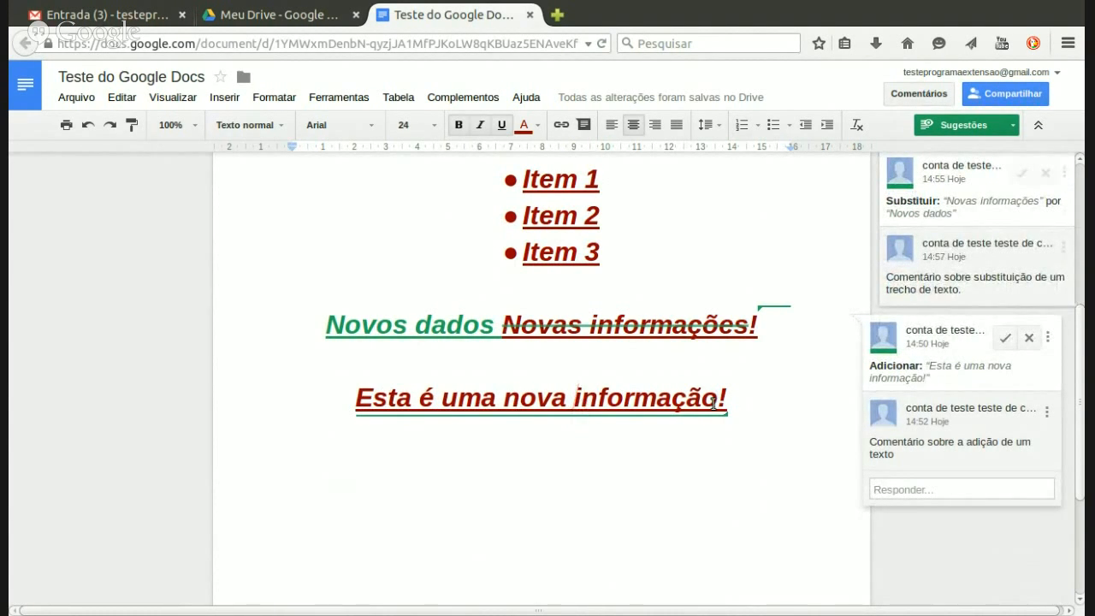
left_click(679, 403)
left_click(1031, 338)
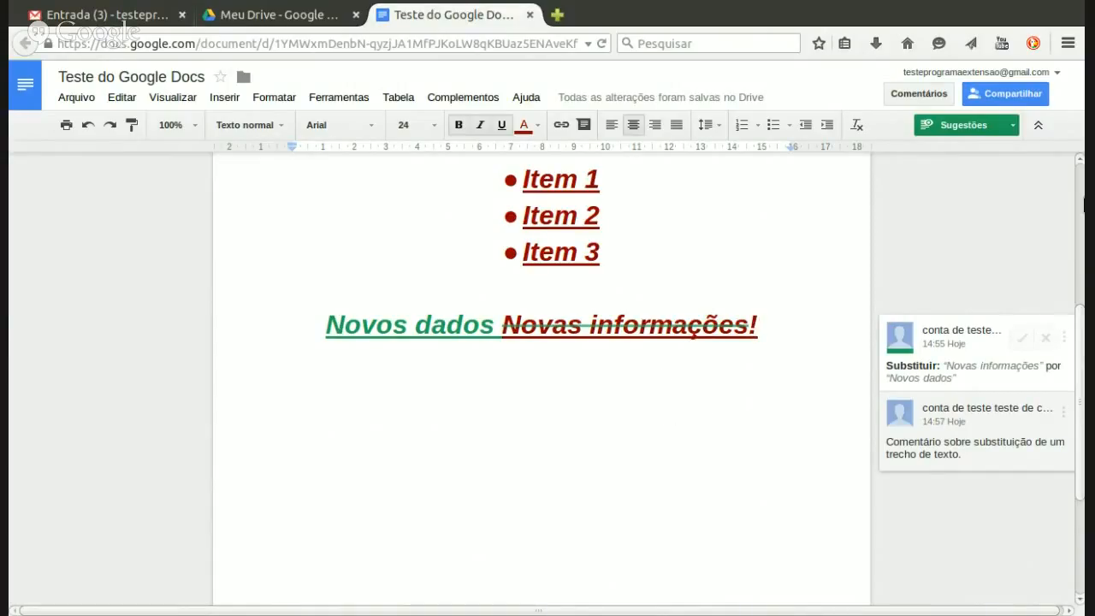
Step: Accept the Substituir suggestion so the heading reads 'Novos dados !', then verify it
left_click_drag(1082, 341, 1083, 310)
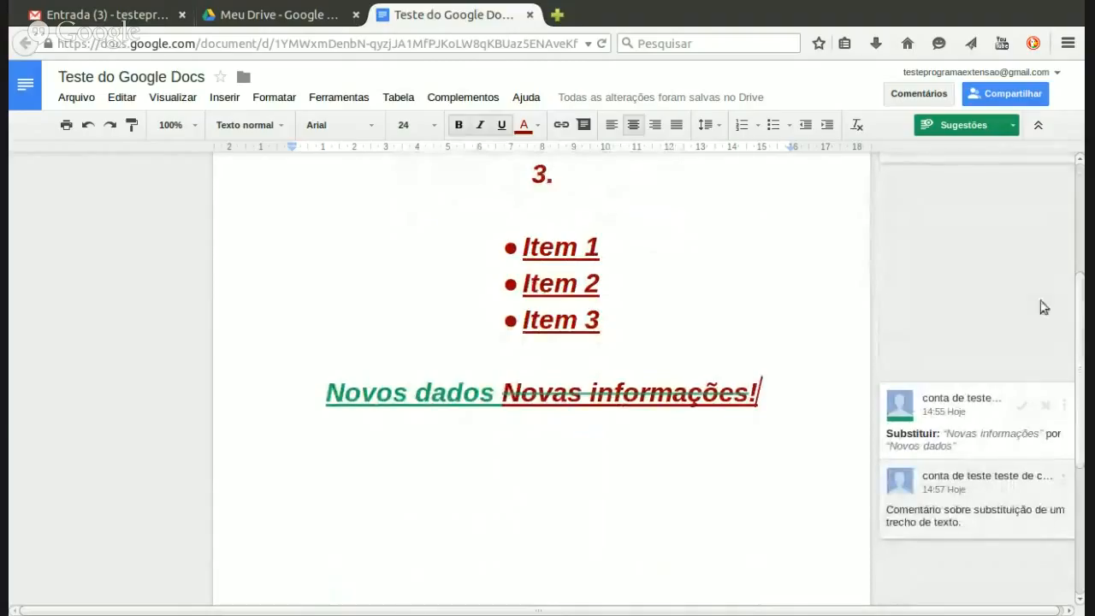
left_click(619, 340)
left_click(520, 395)
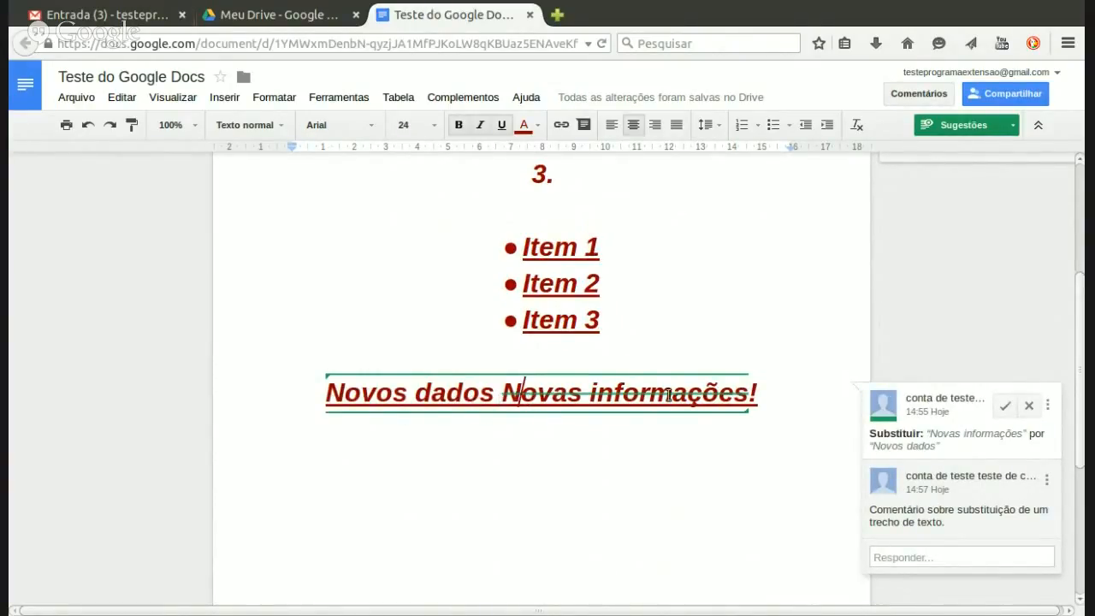
left_click_drag(753, 392, 333, 398)
left_click(489, 399)
left_click(640, 392)
left_click(1005, 406)
left_click_drag(446, 392, 635, 397)
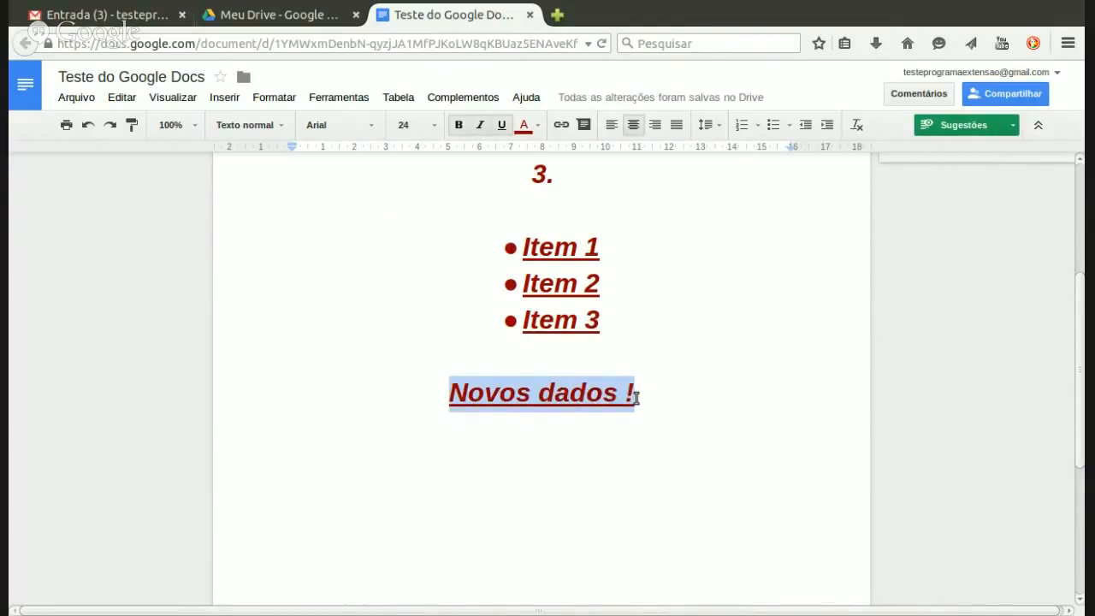
left_click(642, 396)
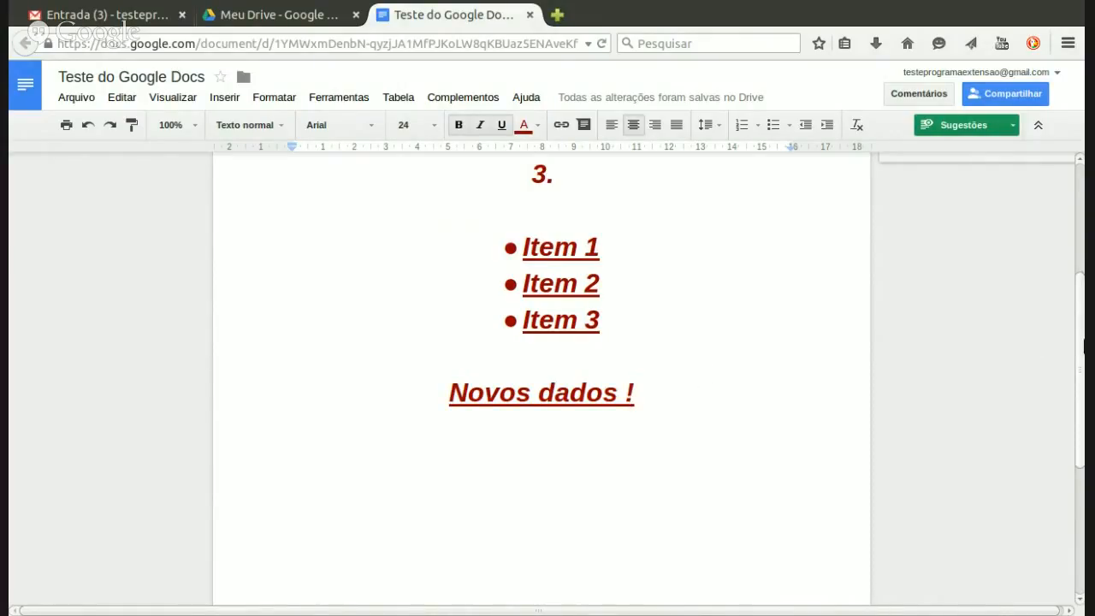
mouse_move(1082, 345)
left_mouse_down()
mouse_move(1083, 274)
mouse_move(1083, 333)
left_mouse_up()
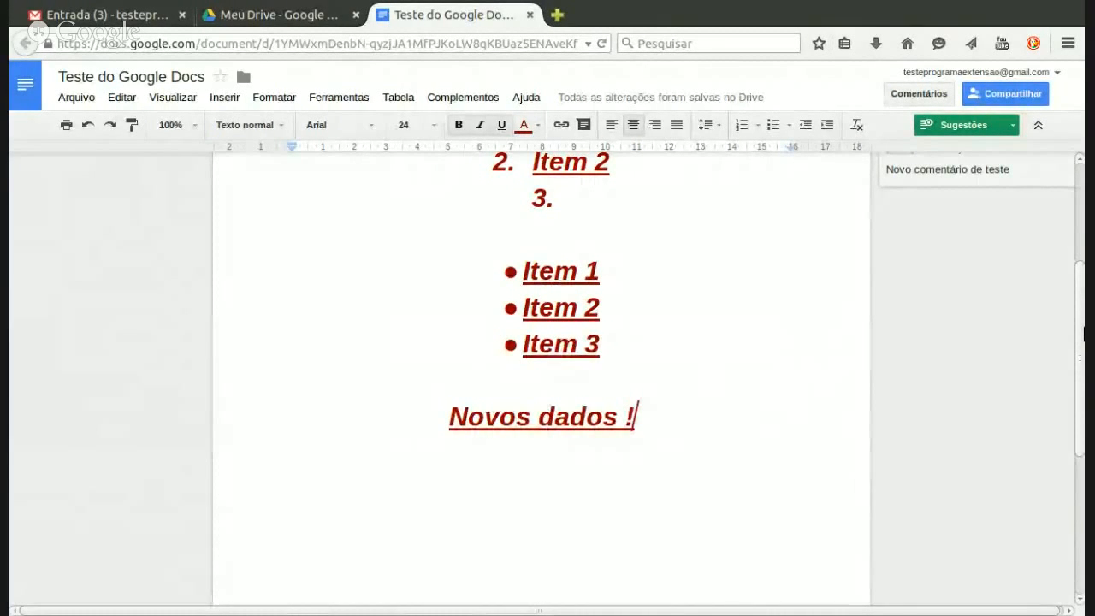
scroll(1082, 315, "up", 1)
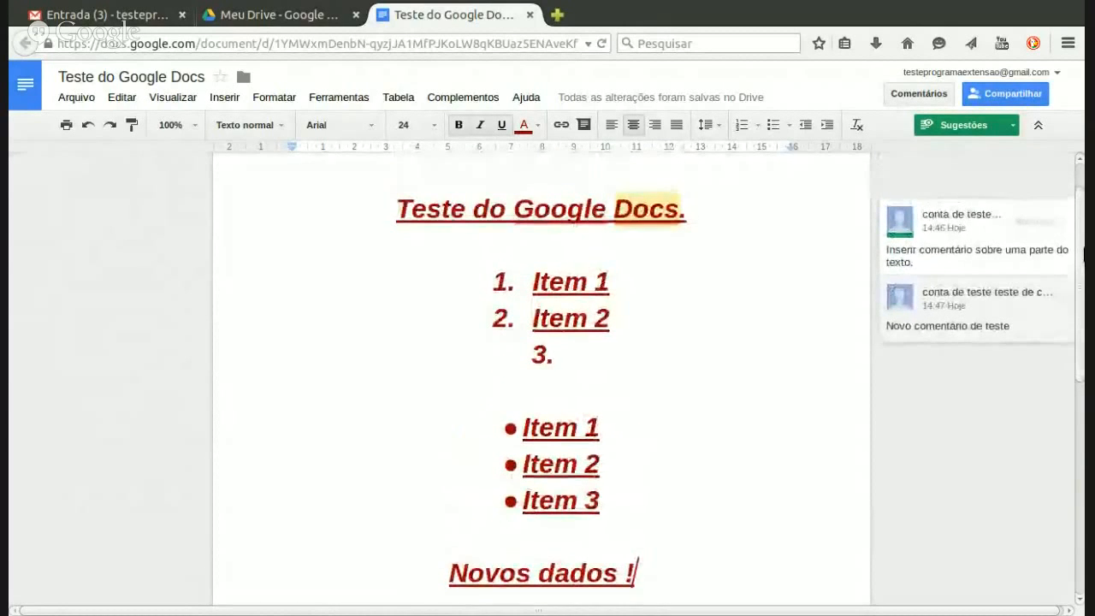
scroll(1081, 276, "up", 1)
scroll(1082, 257, "down", 4)
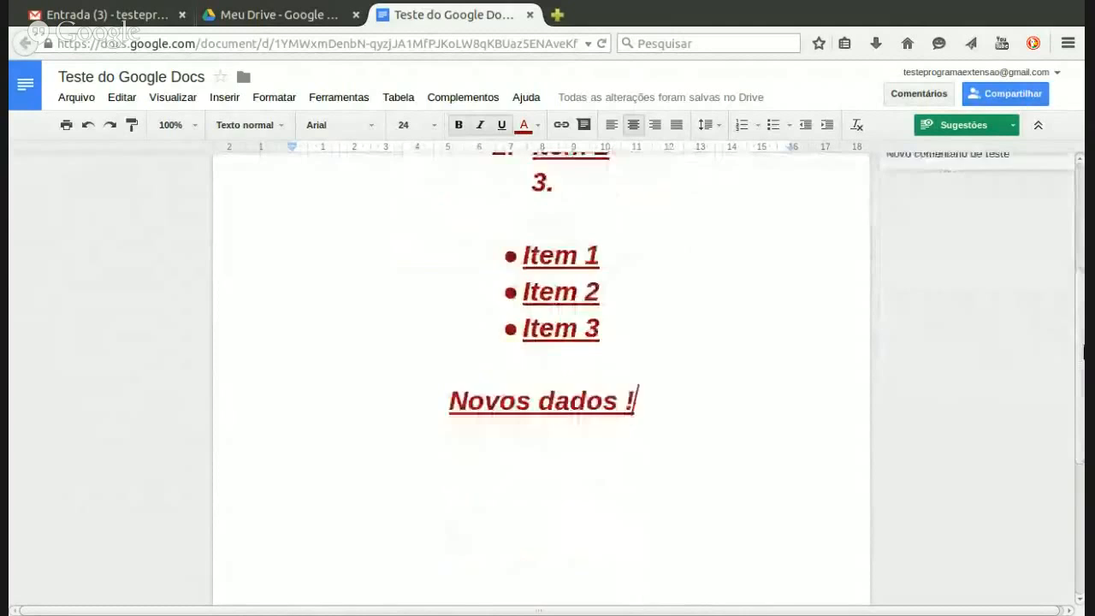
scroll(1082, 248, "up", 4)
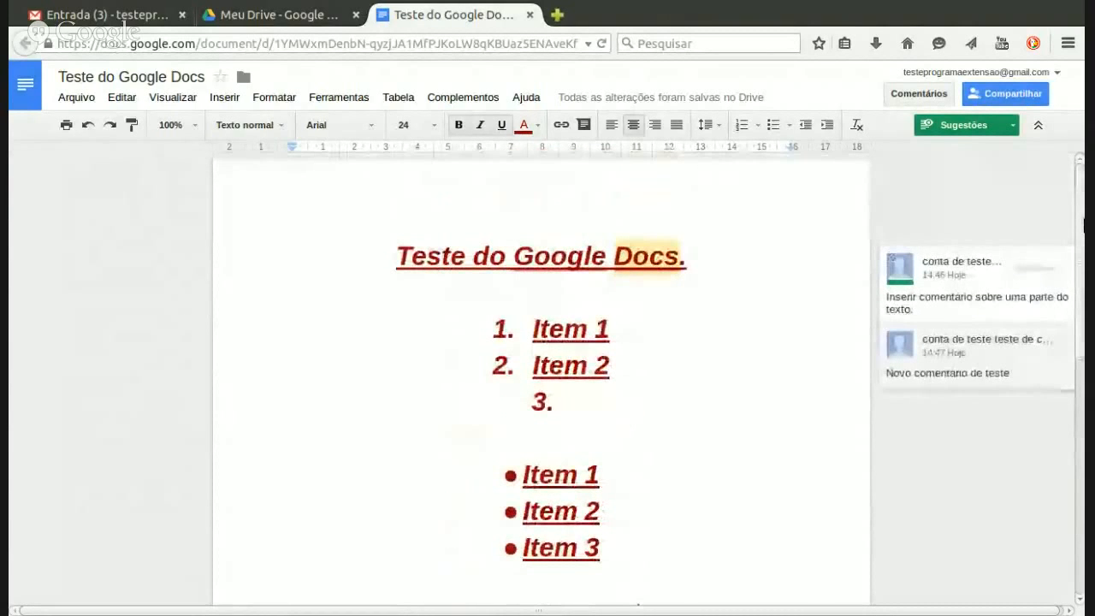
scroll(1069, 248, "down", 1)
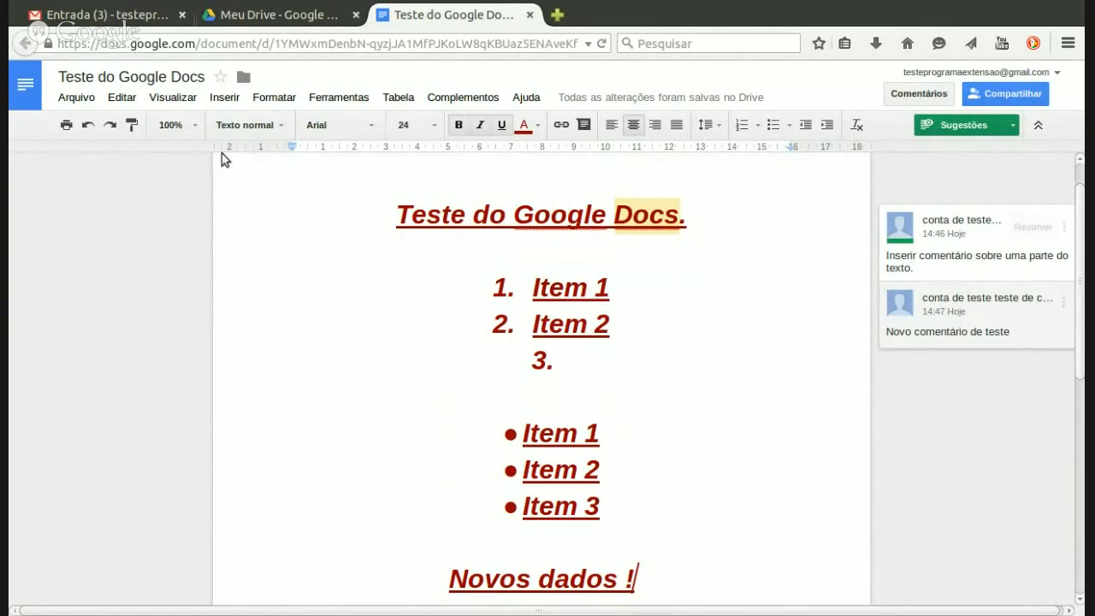
left_click(225, 98)
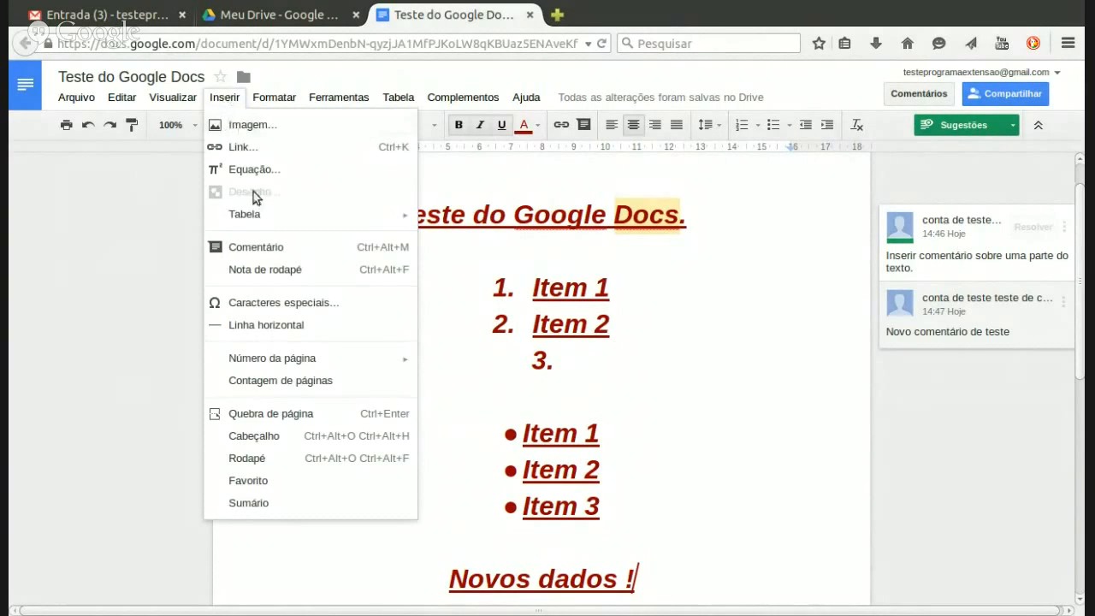
left_click(567, 242)
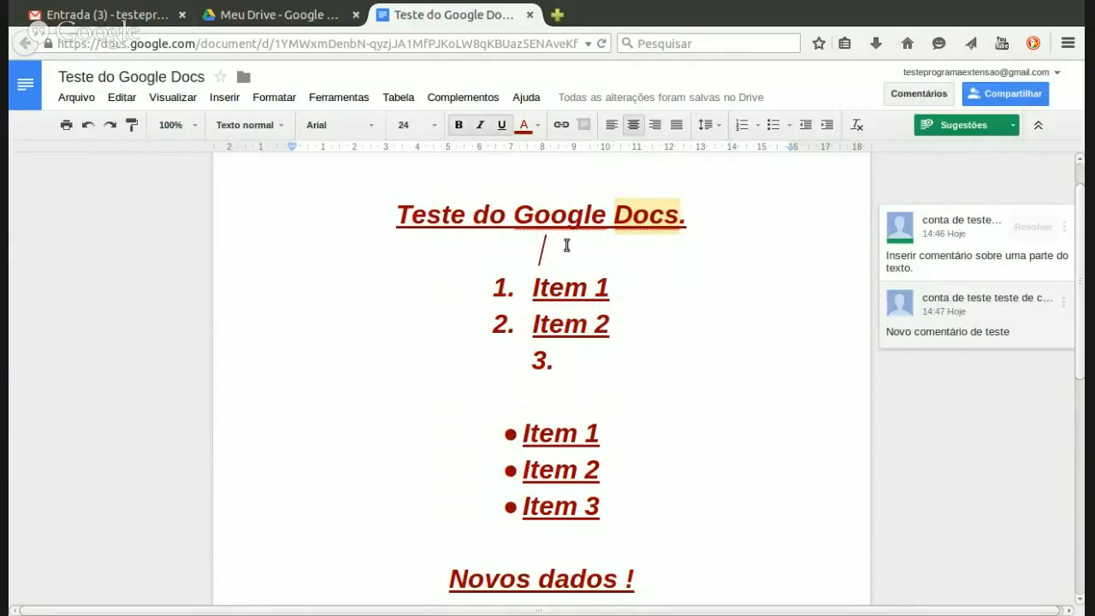
left_click(613, 287)
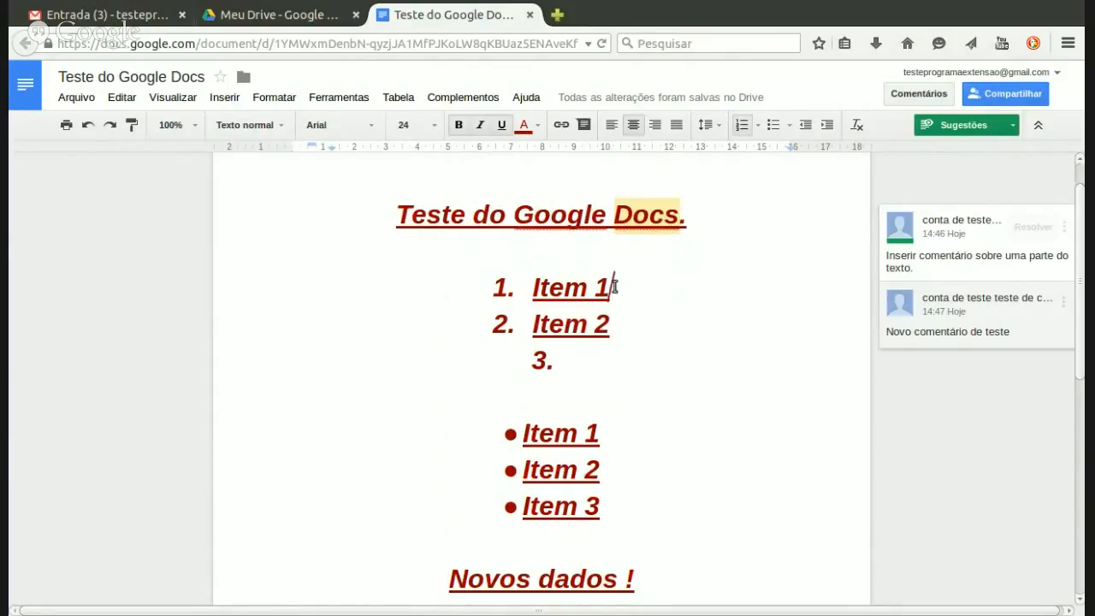
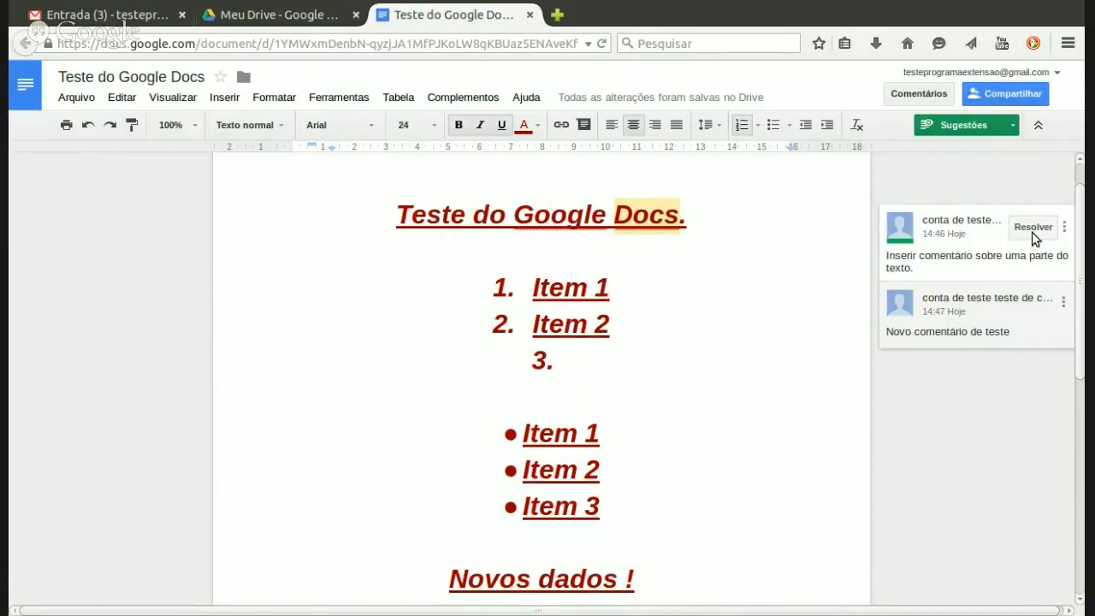
Step: Resolve the comment on the title, then place the cursor after 'Novos dados !'
left_click(1031, 229)
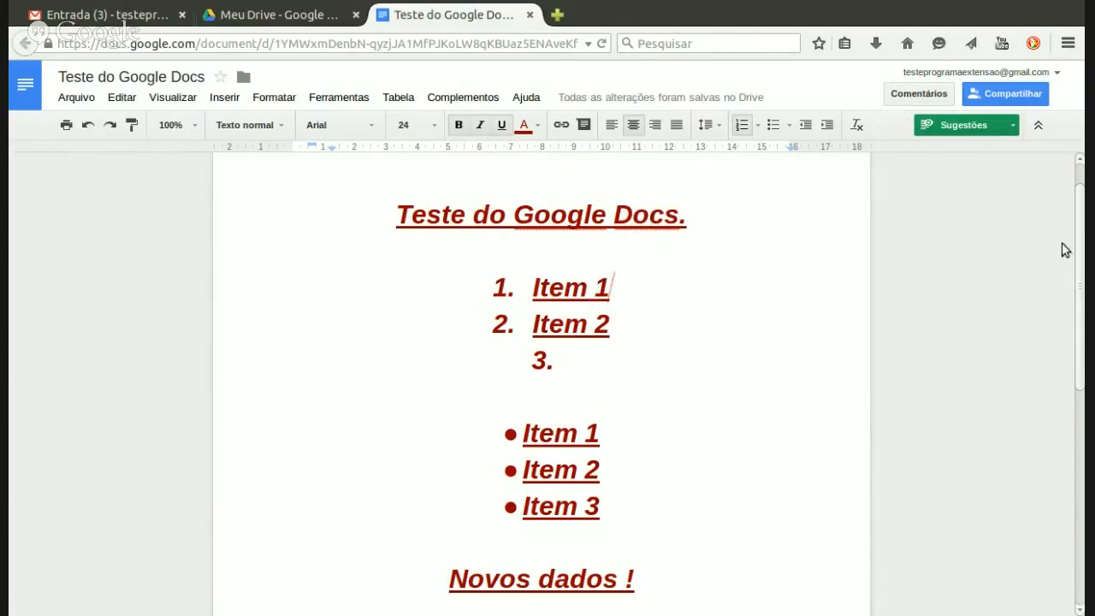
mouse_move(1081, 254)
left_mouse_down()
mouse_move(1083, 236)
mouse_move(1083, 297)
mouse_move(1083, 276)
left_mouse_up()
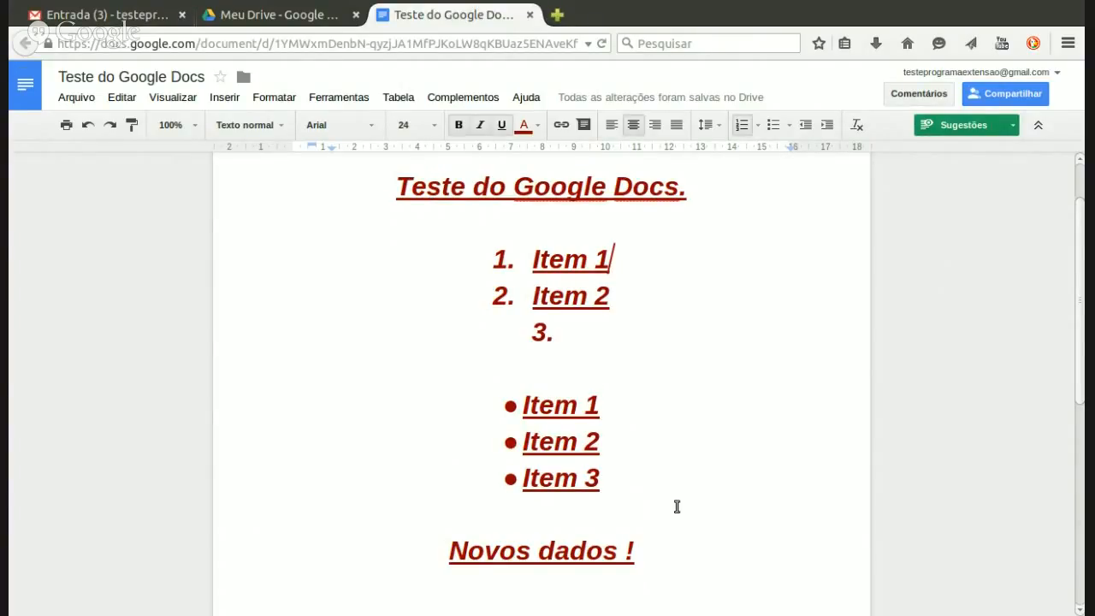
left_click(651, 551)
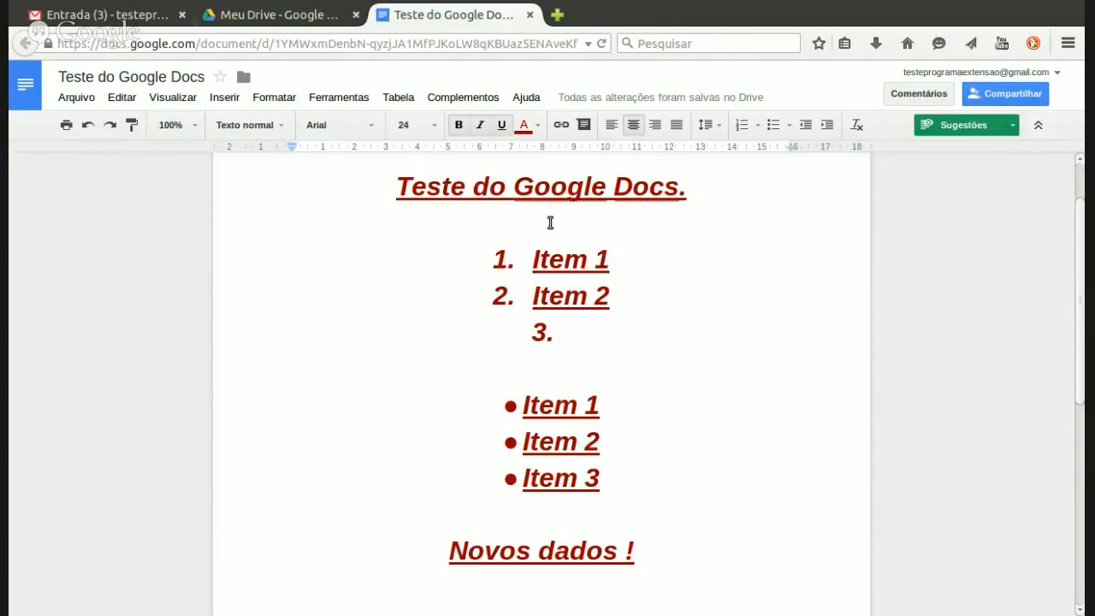
Step: In the Compartilhar dialog, turn on link sharing so anyone with the link can view
left_click(1024, 101)
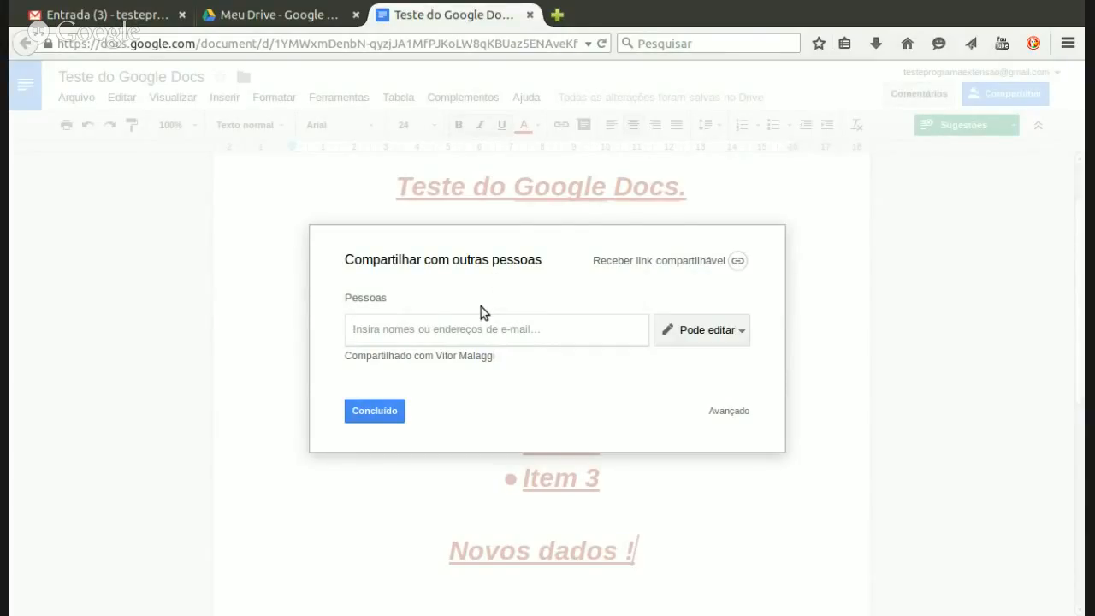
left_click(452, 330)
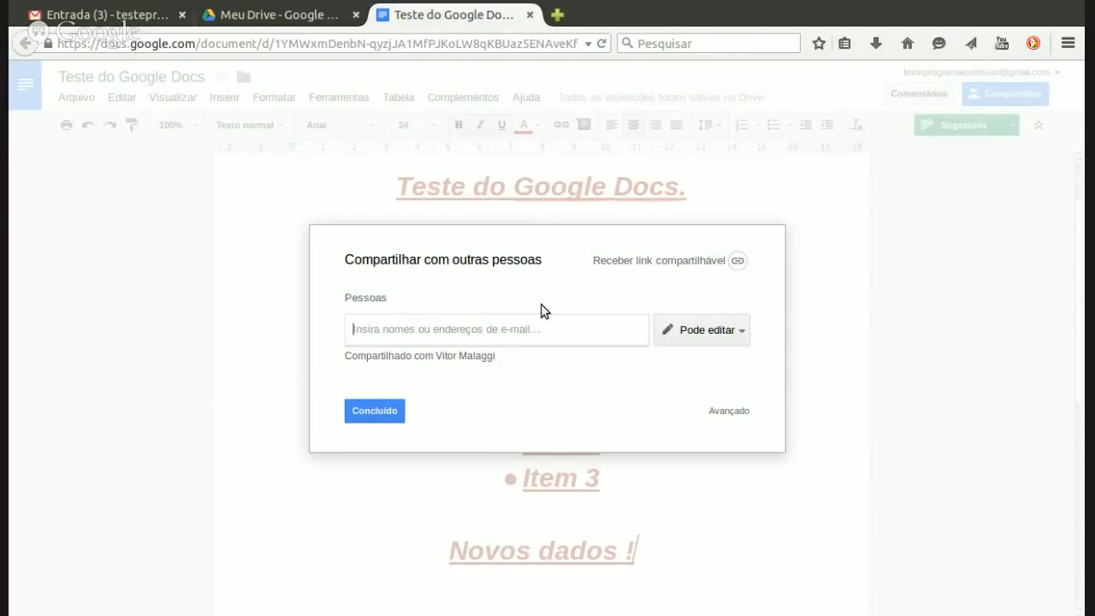
left_click(692, 268)
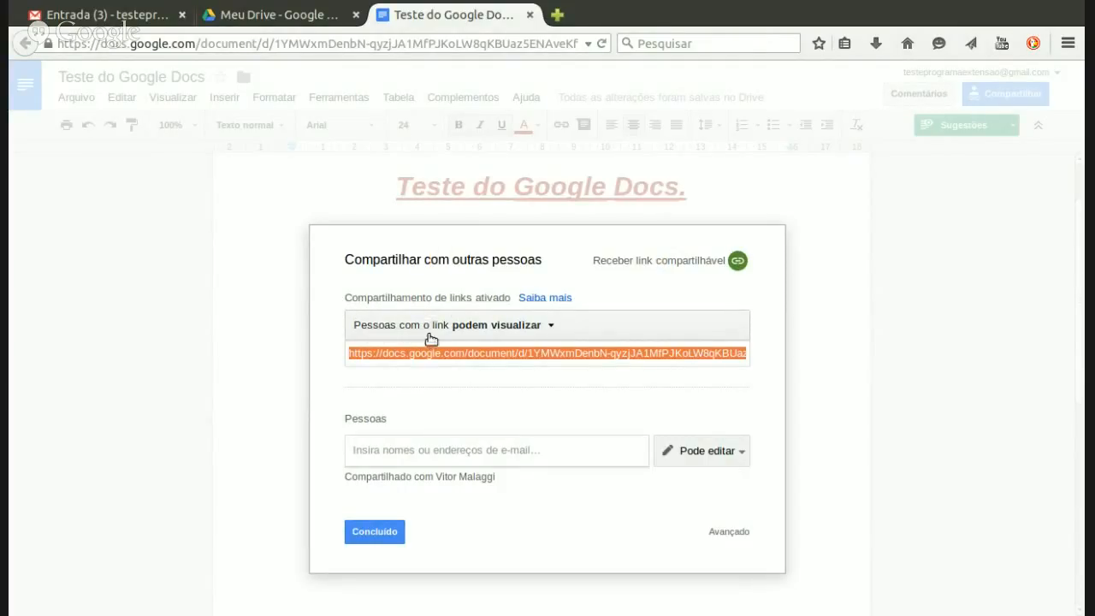
left_click(552, 330)
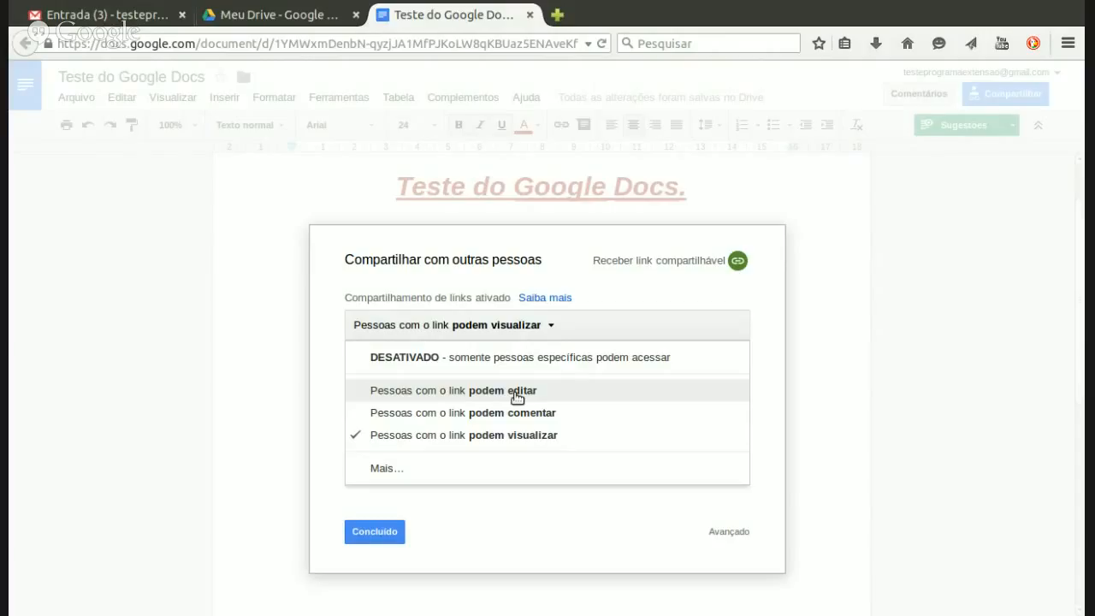
left_click(323, 358)
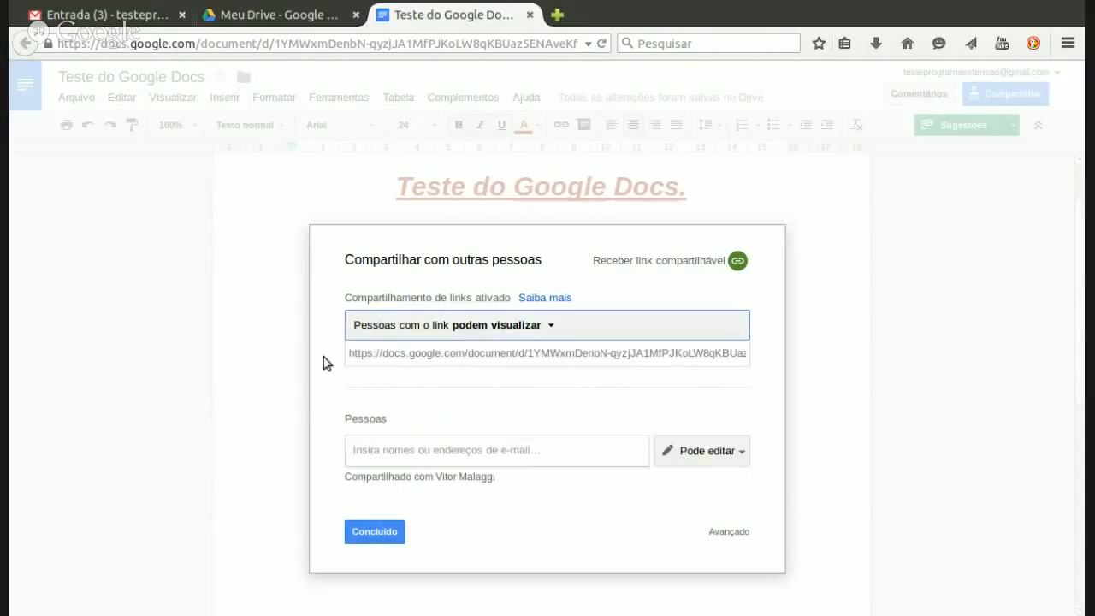
left_click(394, 358)
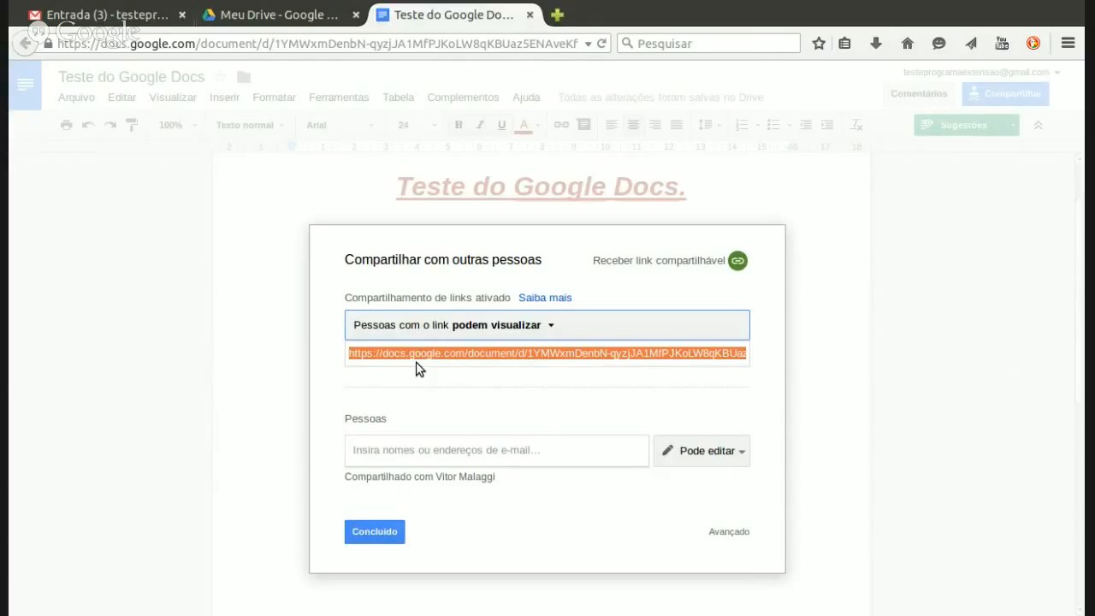
left_click(552, 327)
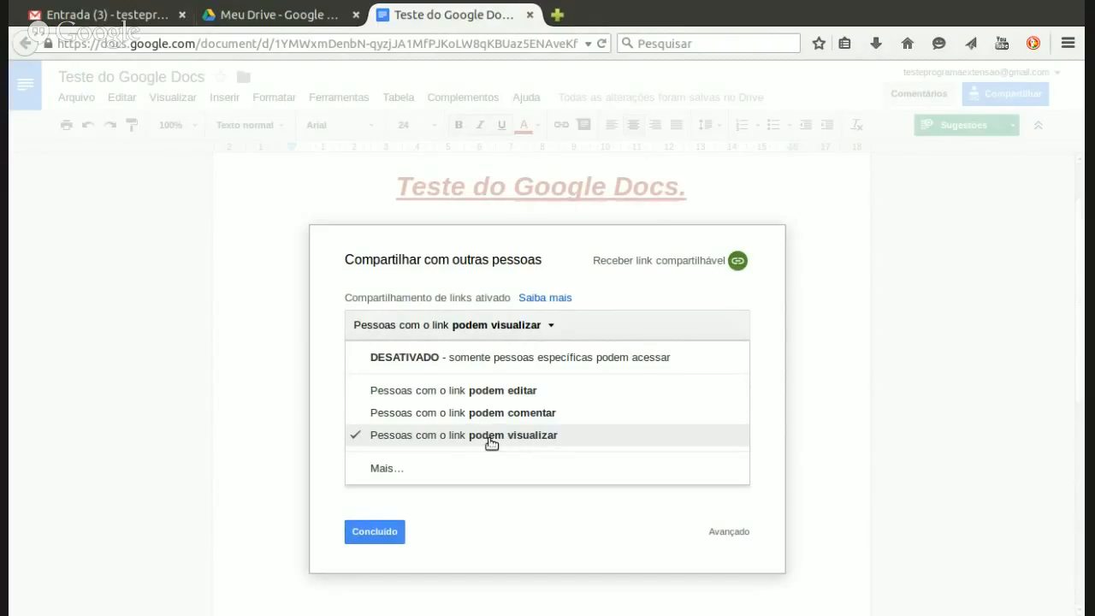
left_click(492, 436)
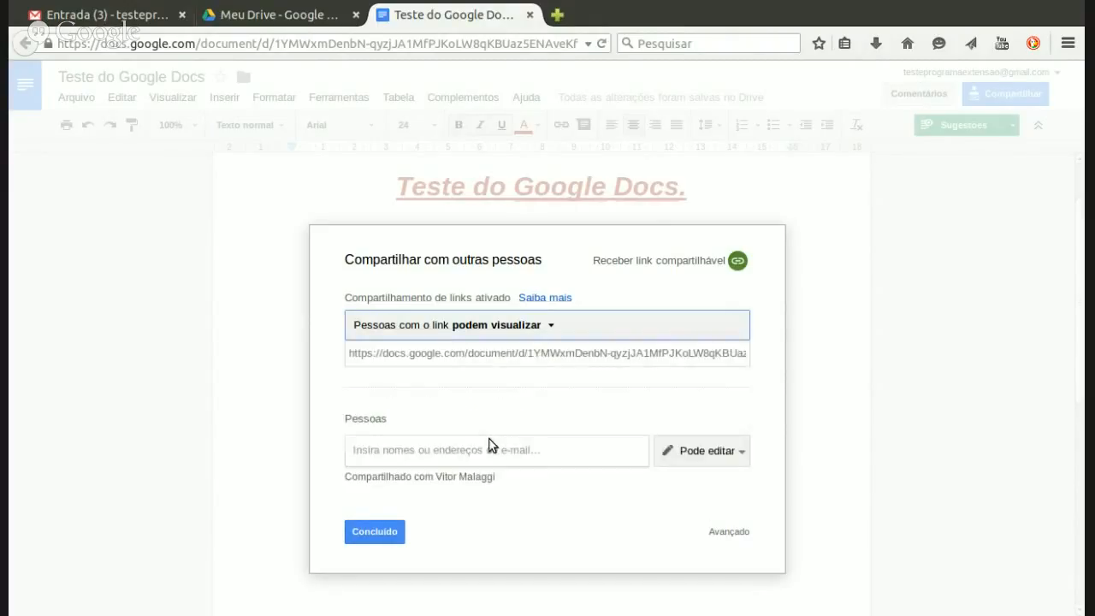
left_click(420, 354)
left_click(369, 358)
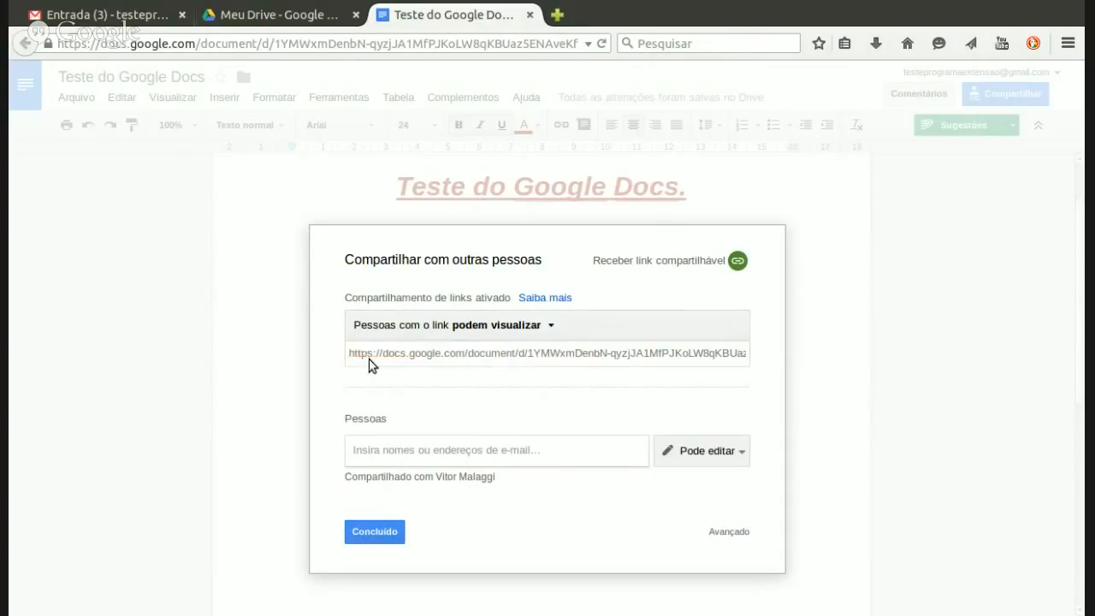
left_click(354, 354)
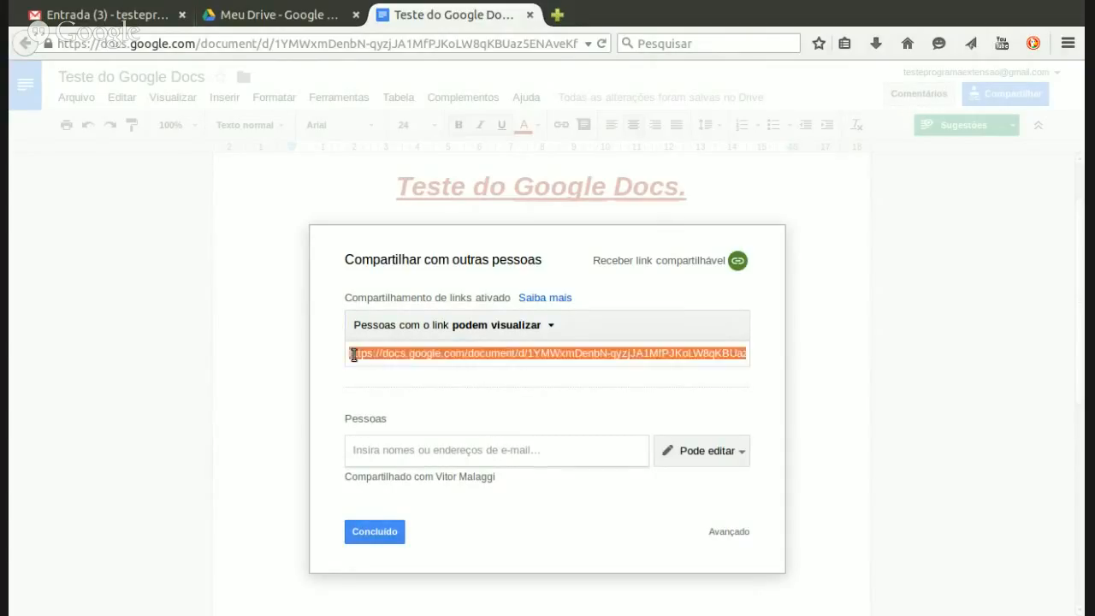
Step: Select and copy the share URL, then close the sharing dialog with Concluído
triple_click(459, 355)
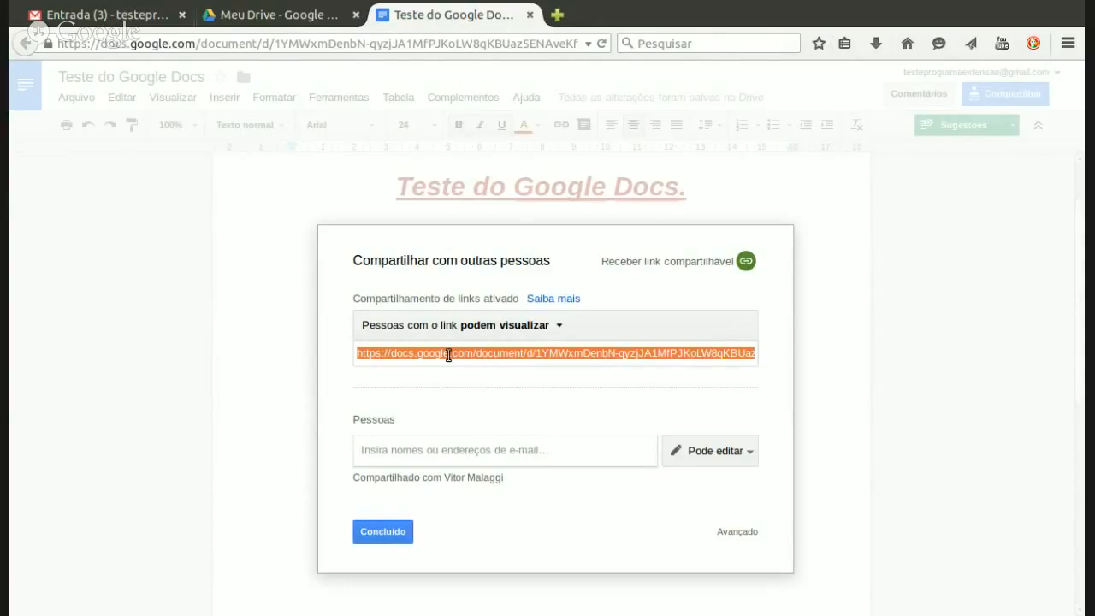
left_click(362, 531)
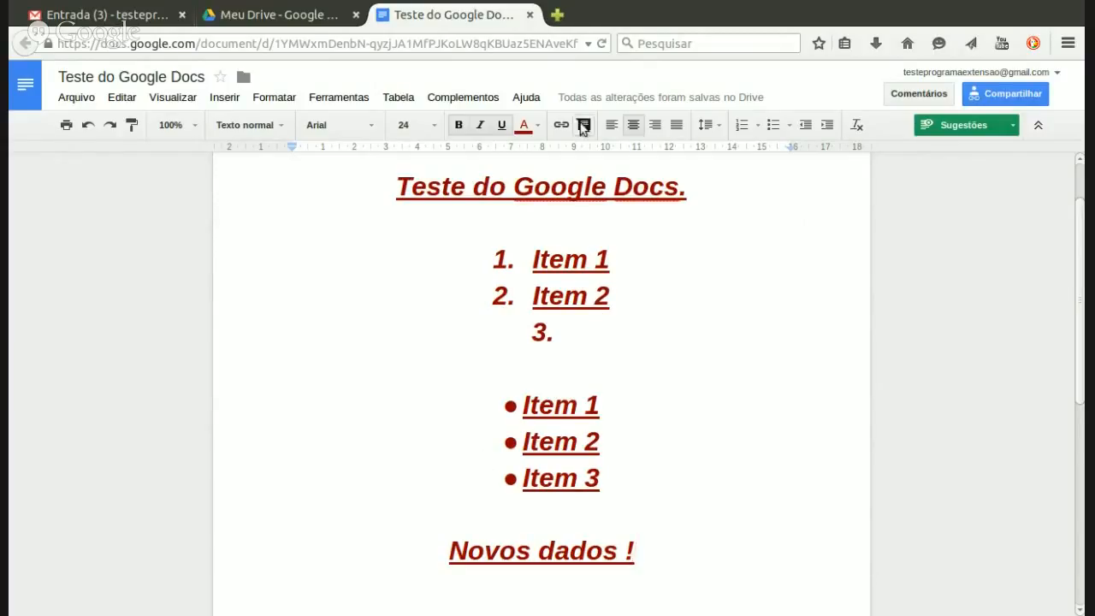
Step: Paste the copied share link into a new Firefox tab and load it
left_click(564, 19)
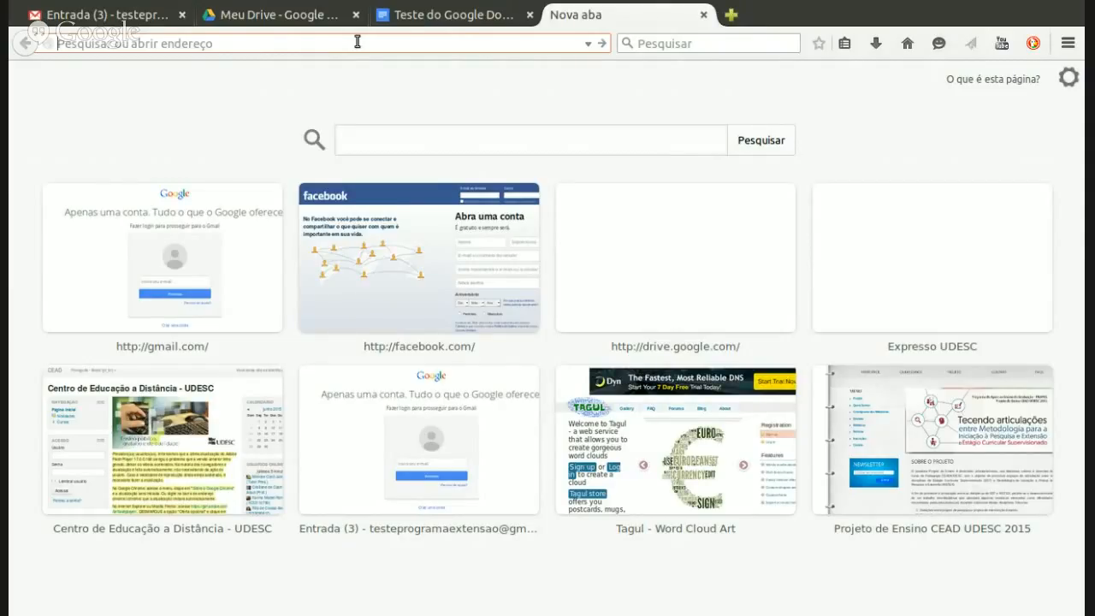
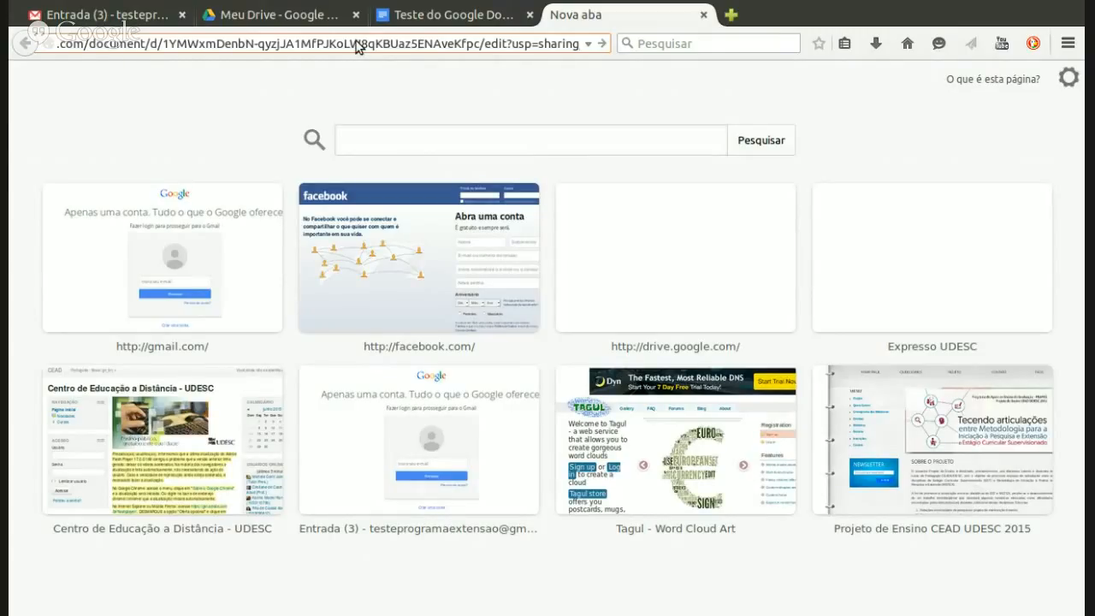
key("Return")
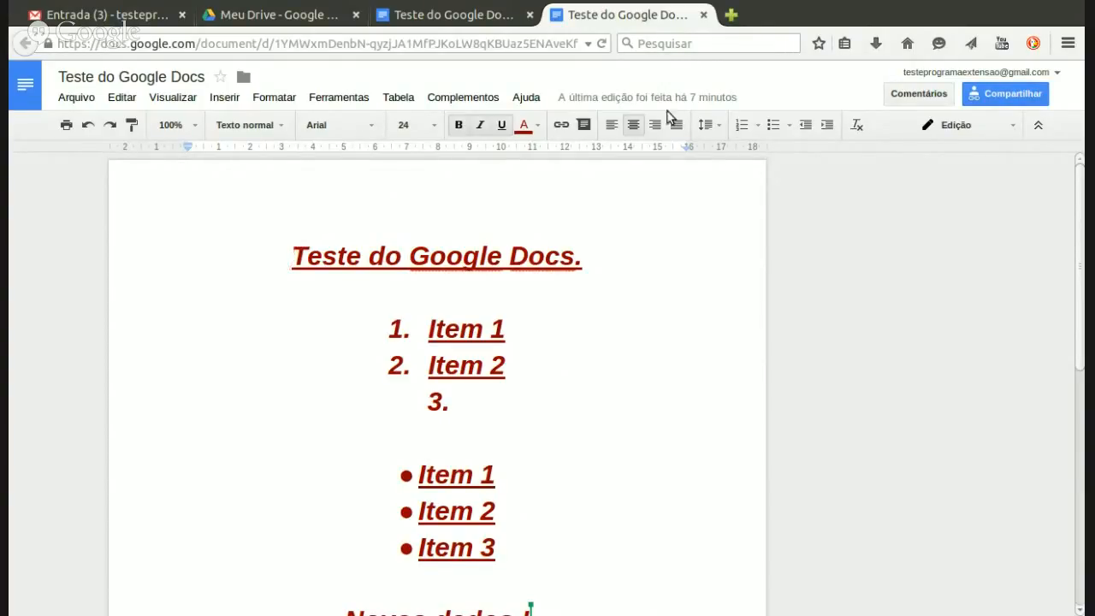
Step: Close the extra document tab and switch the document to direct editing mode
left_click(702, 14)
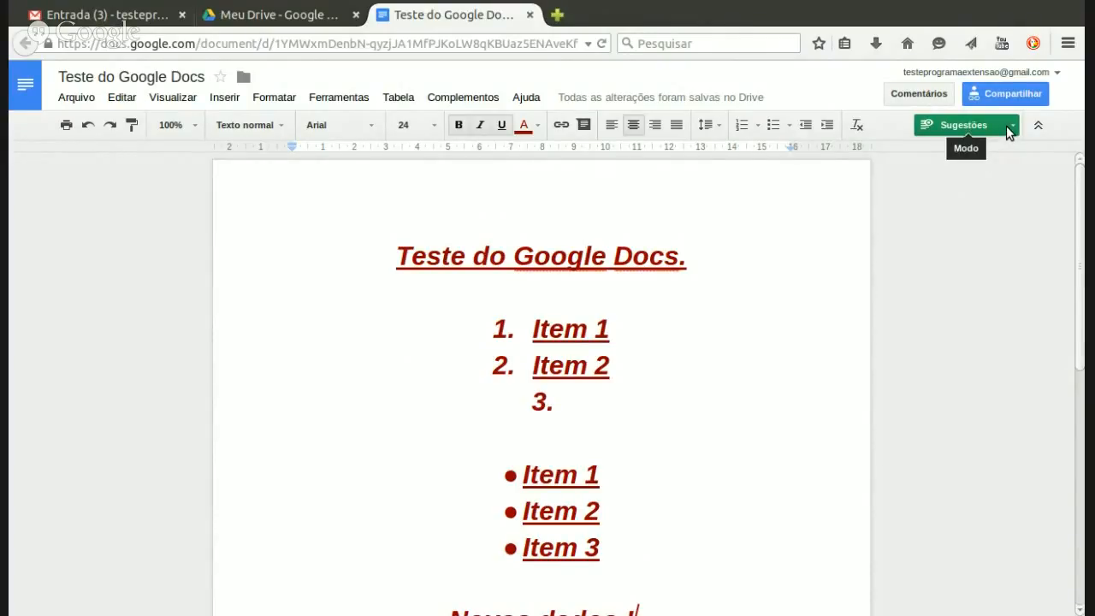
left_click(1009, 130)
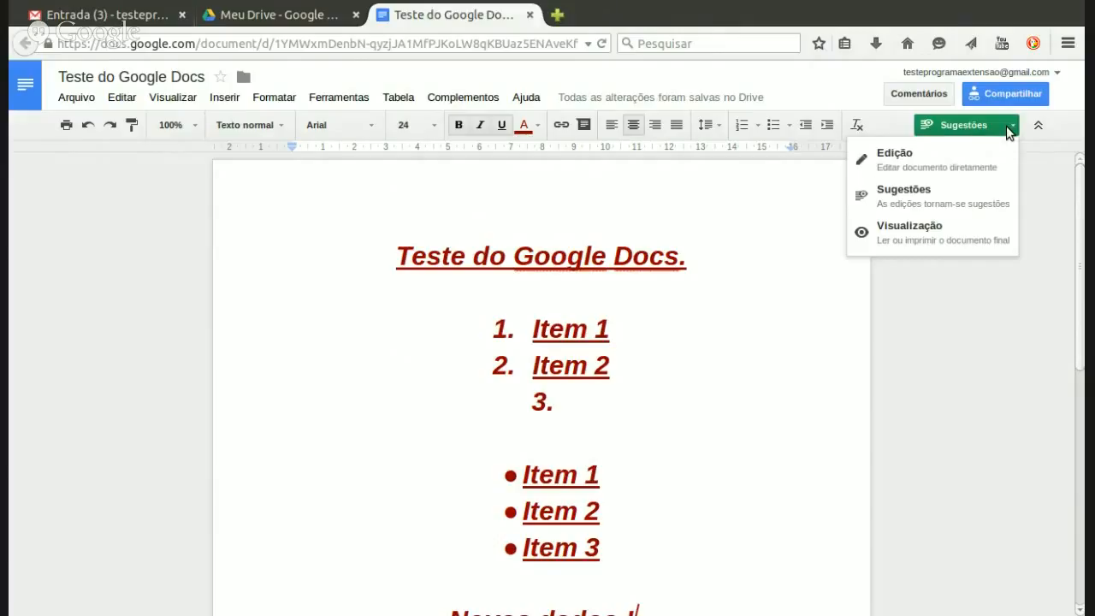
left_click(891, 164)
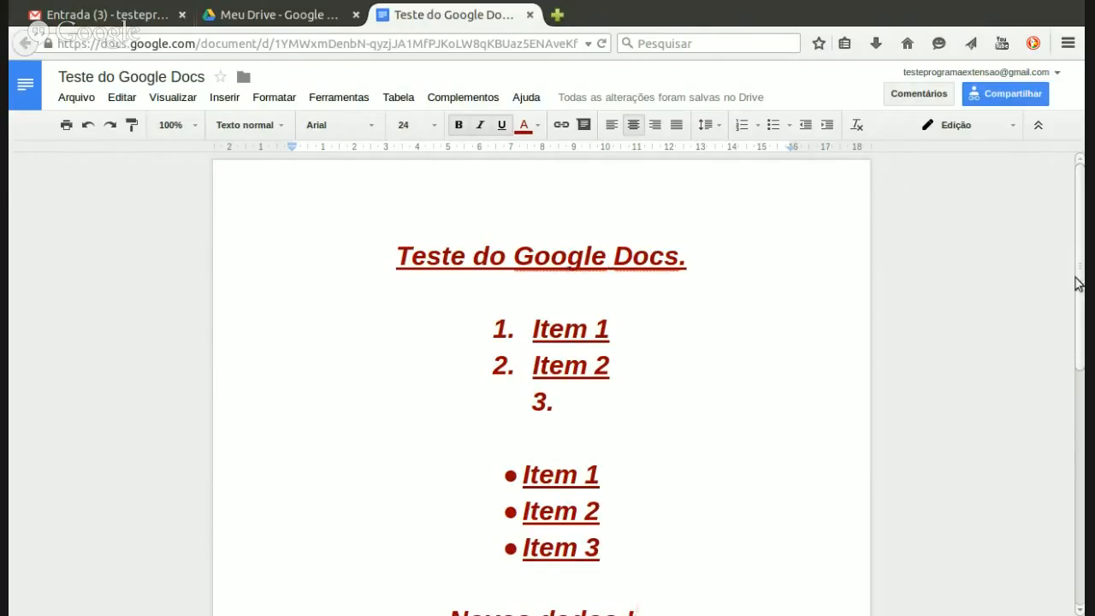
mouse_move(1082, 249)
left_mouse_down()
mouse_move(1081, 273)
mouse_move(1081, 248)
left_mouse_up()
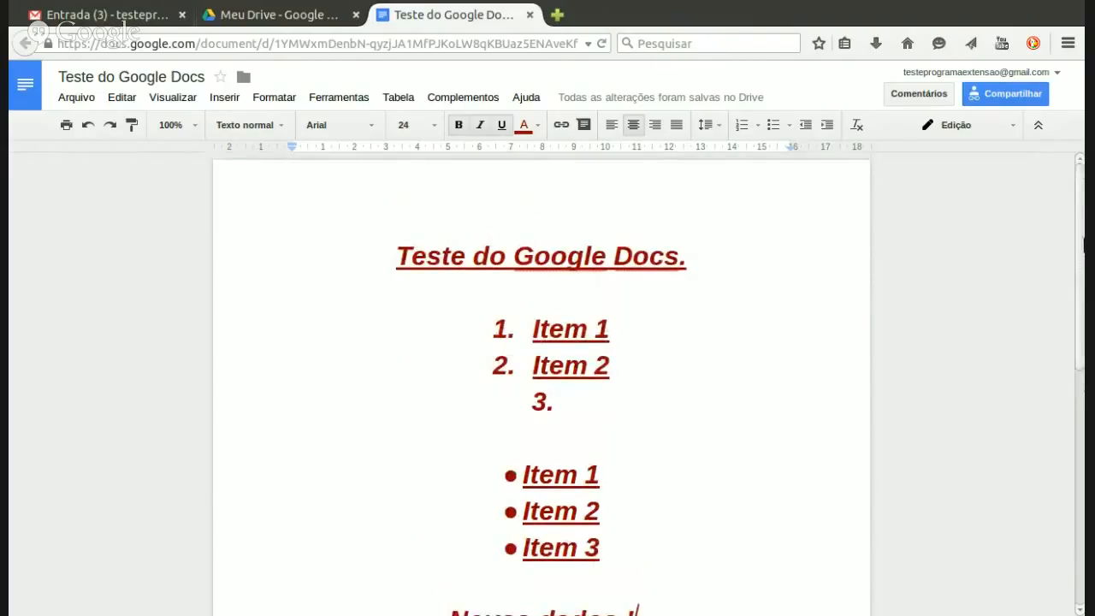
Step: Reopen Teste do Google Docs from Meu Drive to check its content, then close it
left_click(530, 16)
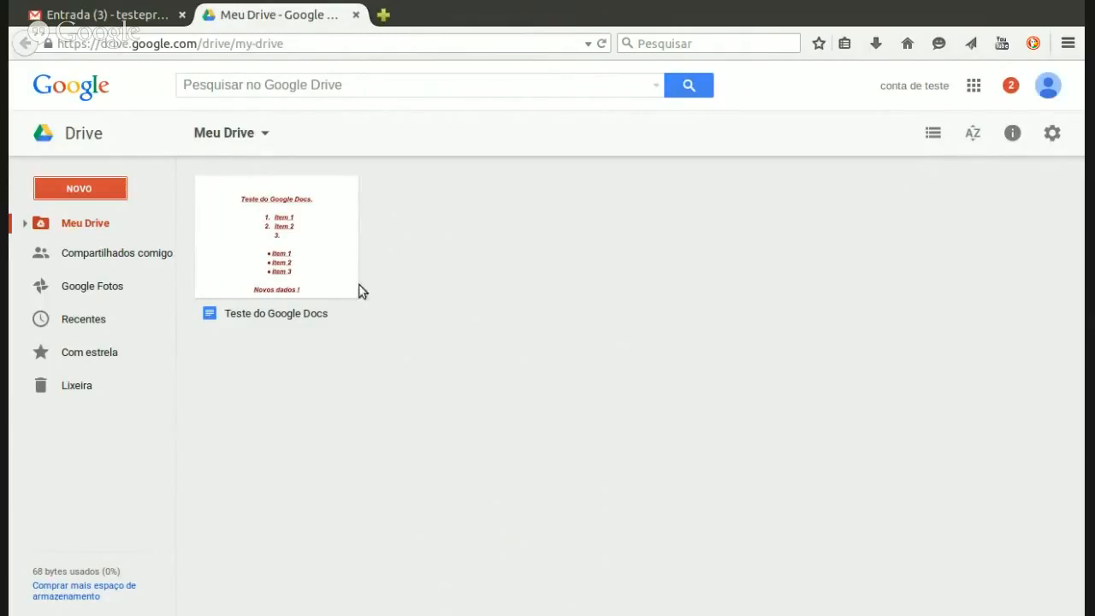
left_click(298, 234)
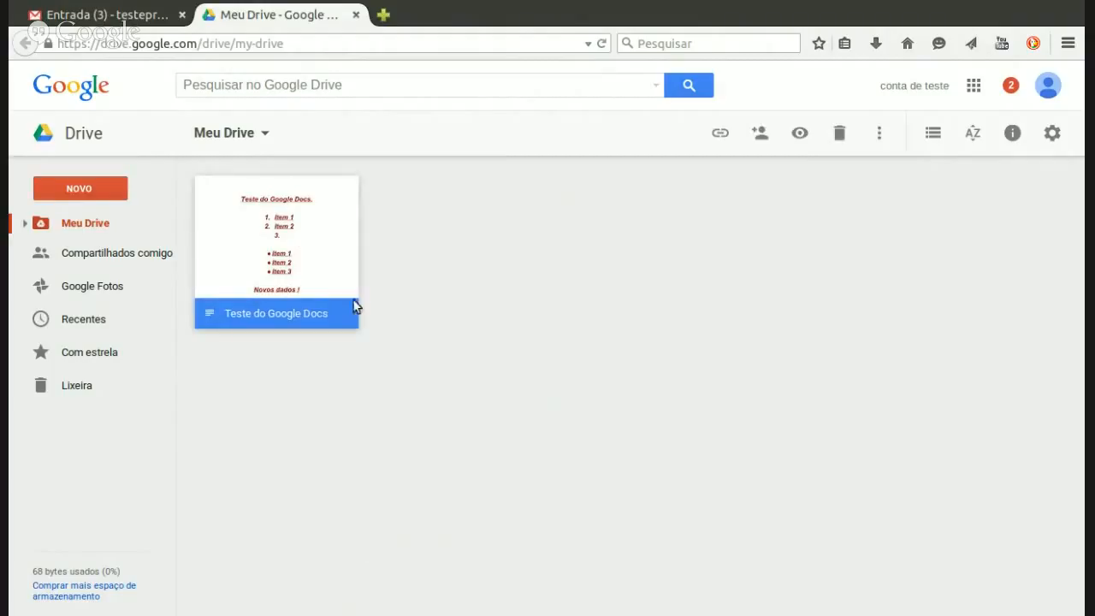
double_click(298, 242)
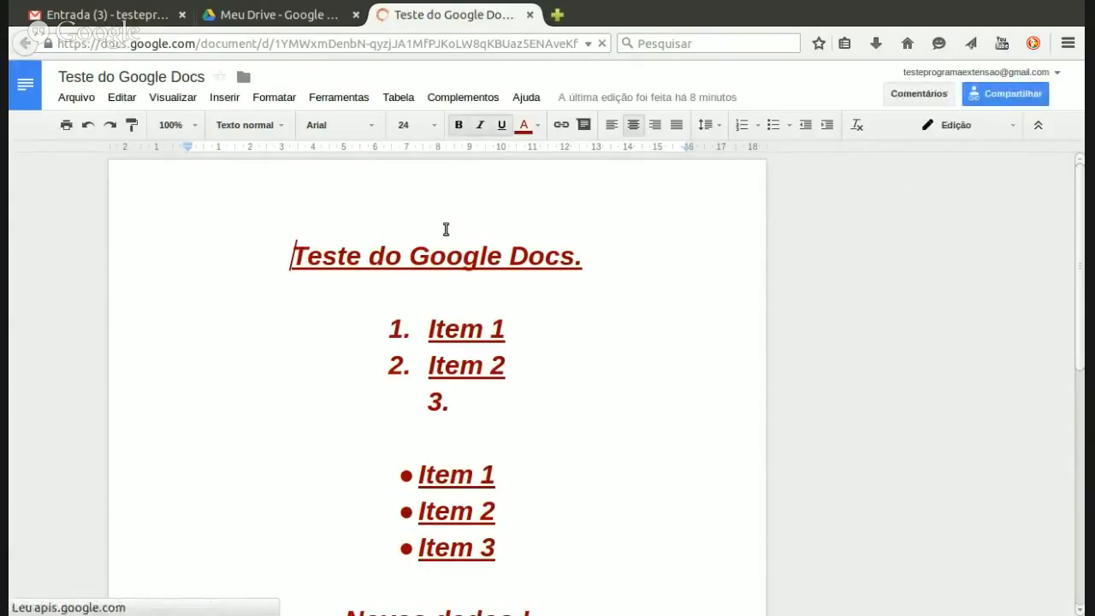
left_click(530, 14)
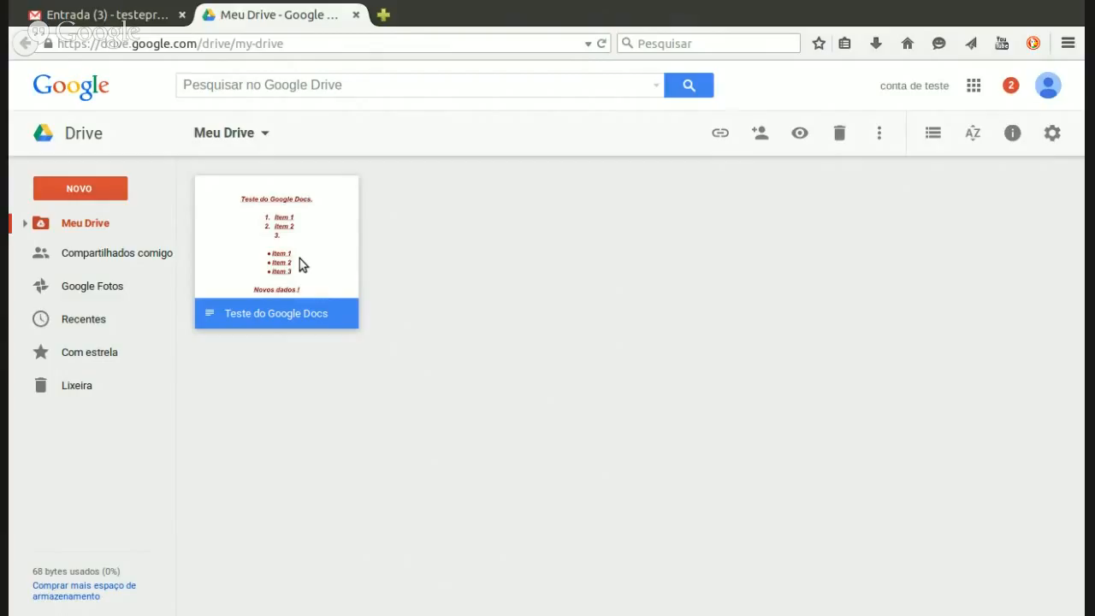
Step: Open another Meu Drive tab and switch to the second account's Drive
left_click(450, 229)
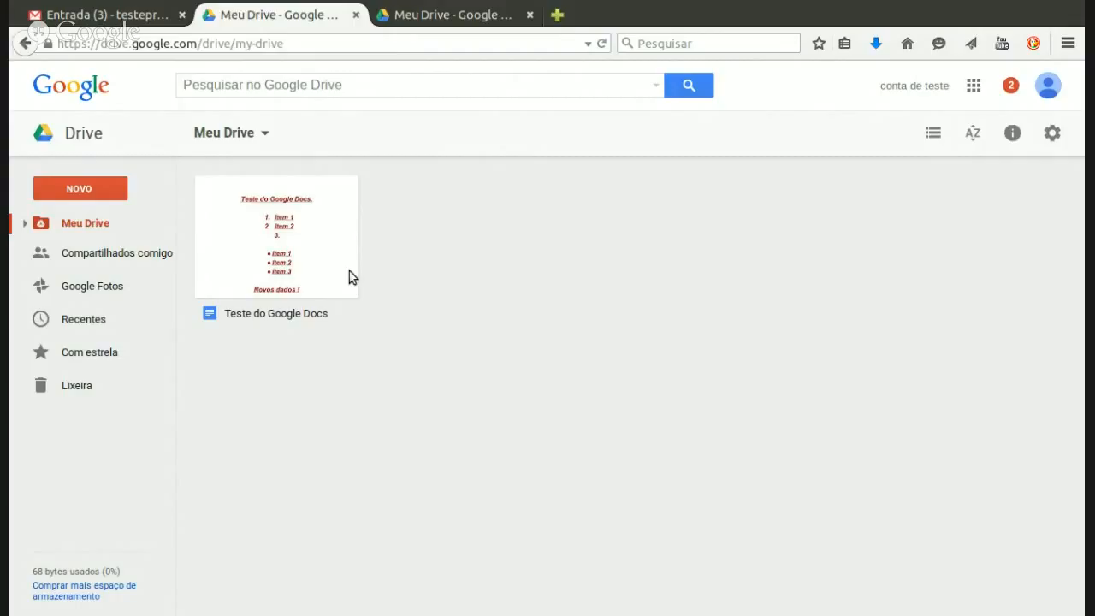
left_click(297, 239)
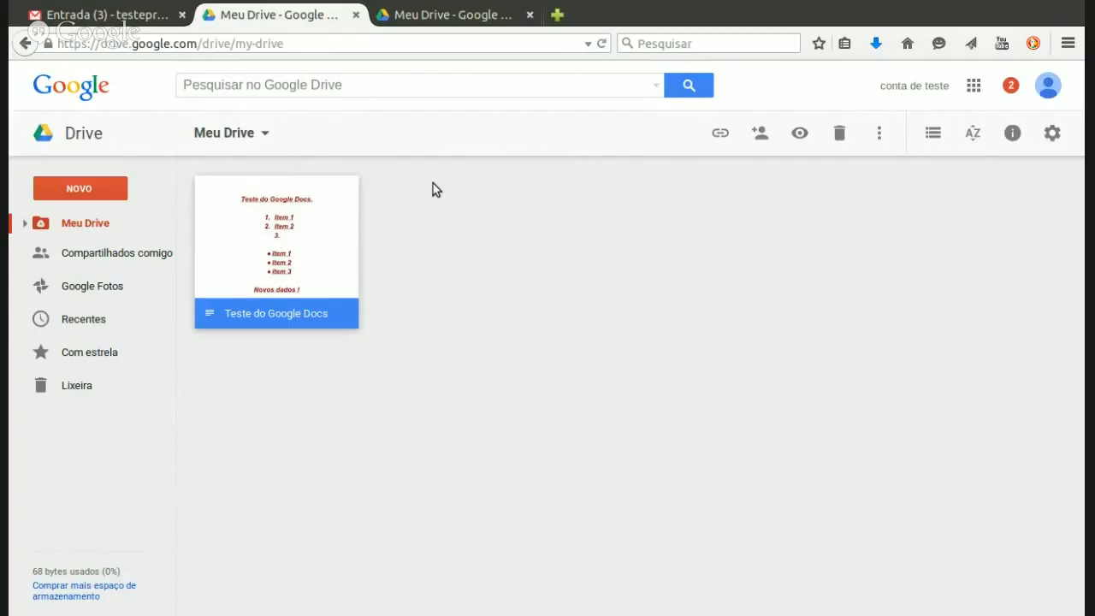
left_click(415, 22)
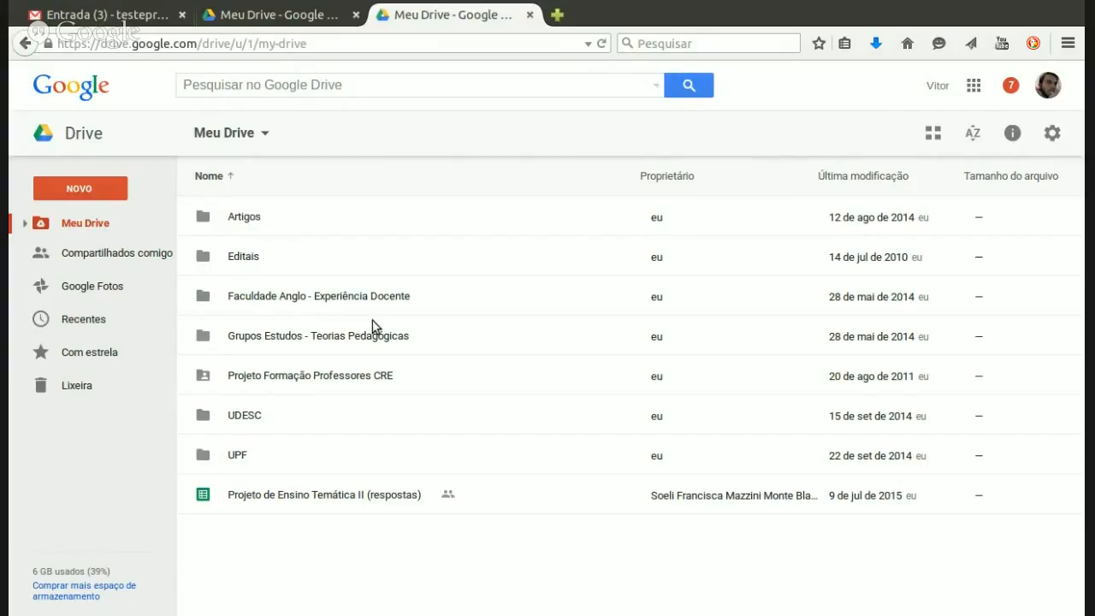
Step: Select Teste do Google Docs in the second account's Compartilhados comigo list
left_click(114, 259)
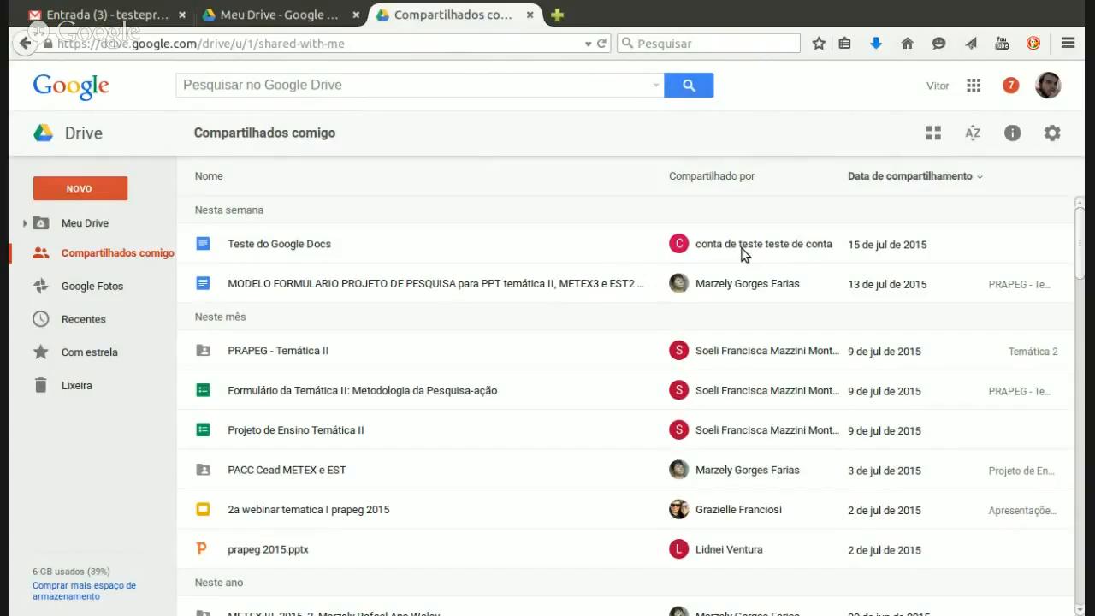
left_click(267, 248)
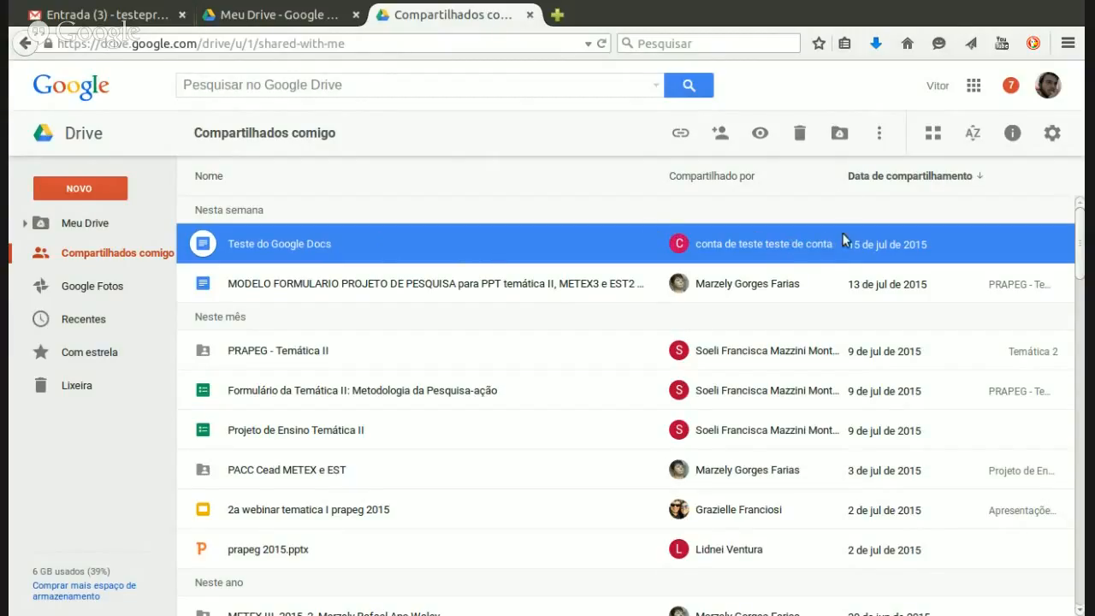
Step: Add the shared Teste do Google Docs to Meu Drive, confirming with Mover
left_click(845, 140)
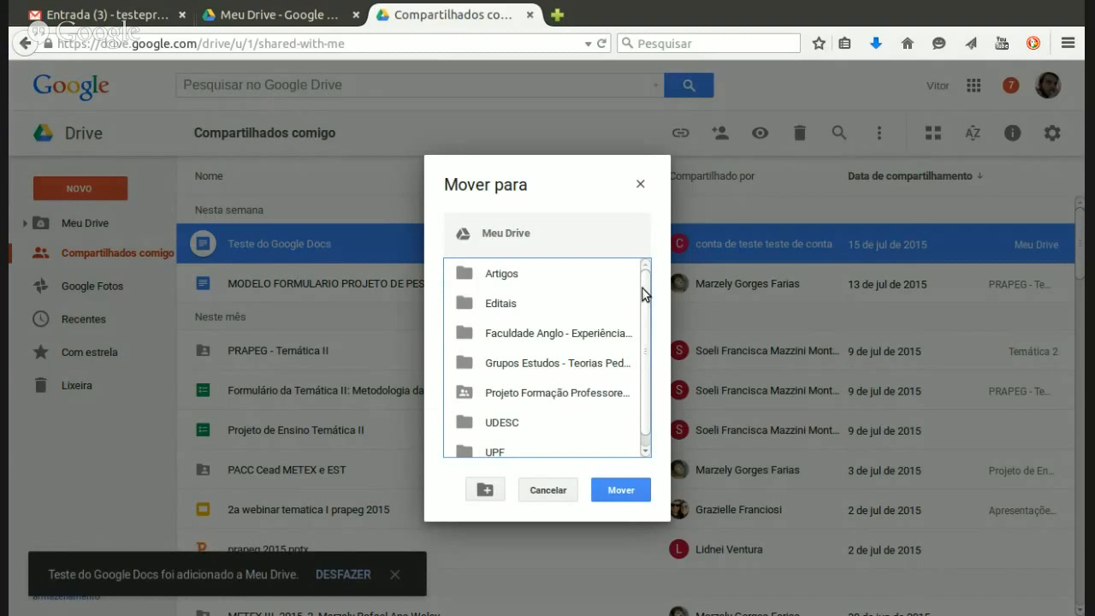
mouse_move(642, 285)
left_mouse_down()
mouse_move(642, 304)
mouse_move(644, 275)
left_mouse_up()
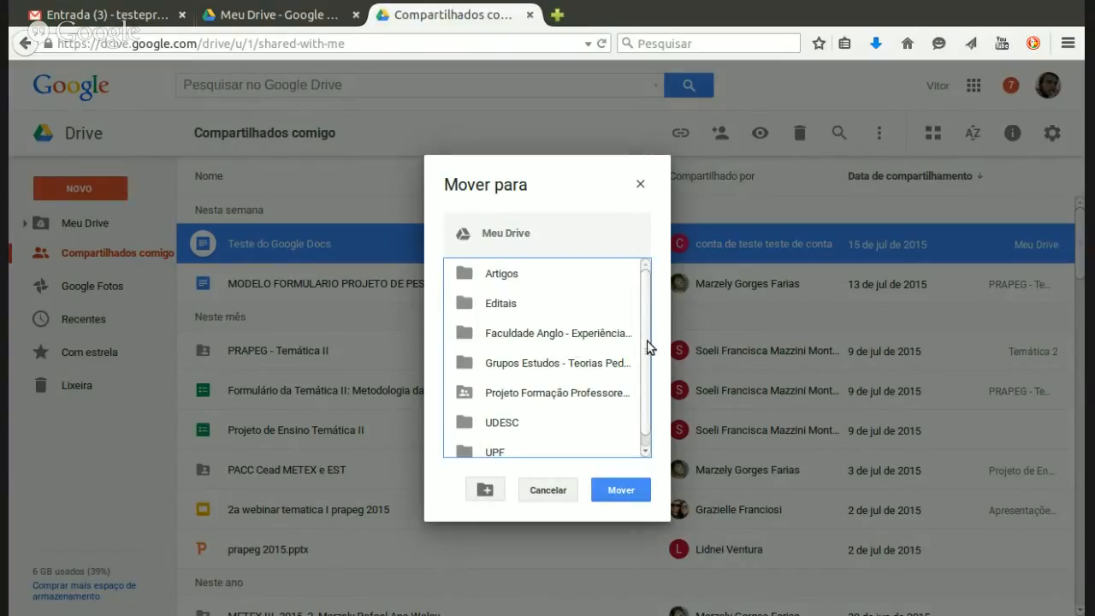
left_click_drag(646, 347, 647, 370)
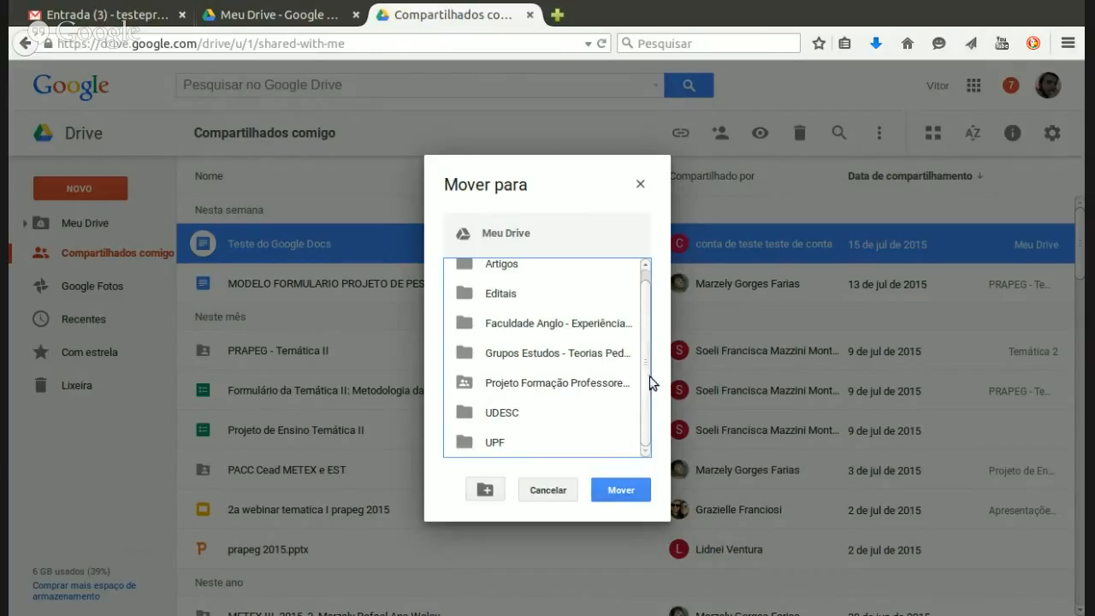
left_click_drag(652, 379, 648, 337)
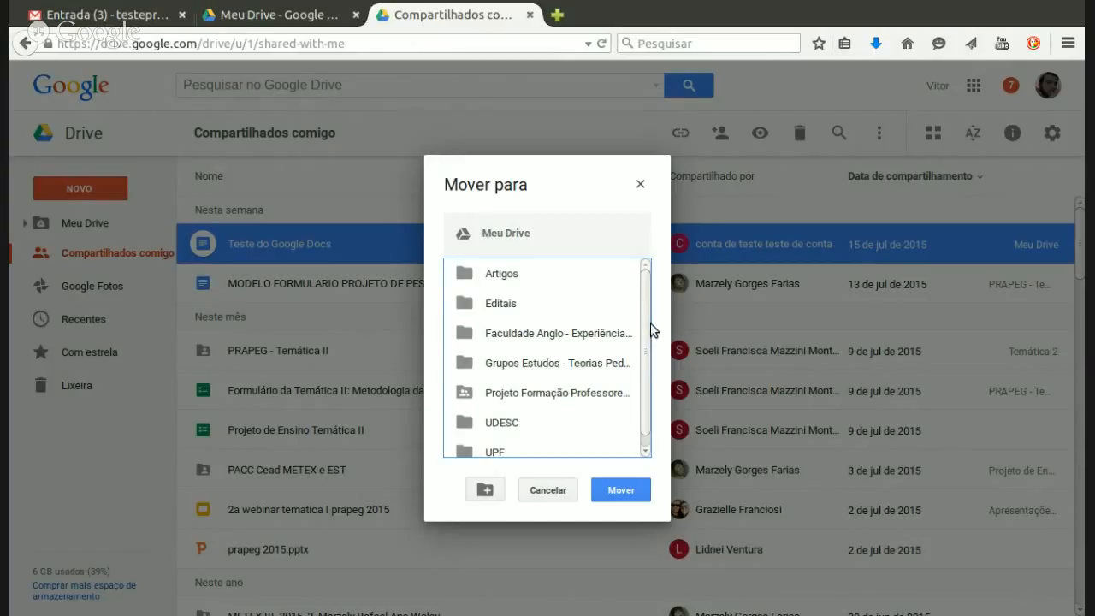
mouse_move(648, 320)
left_mouse_down()
mouse_move(648, 348)
mouse_move(645, 309)
left_mouse_up()
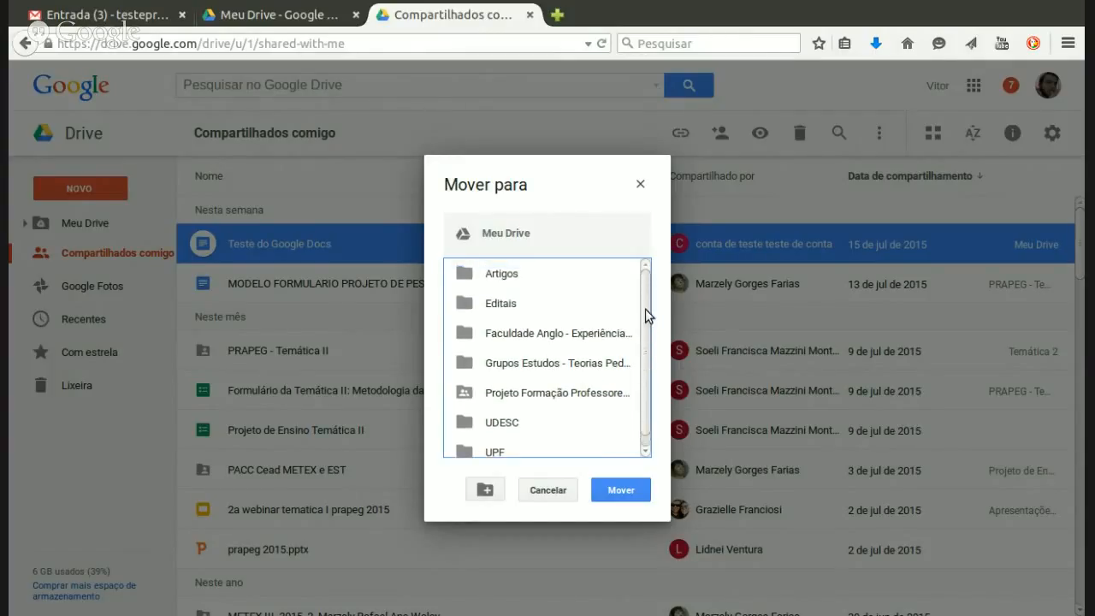
left_click(638, 494)
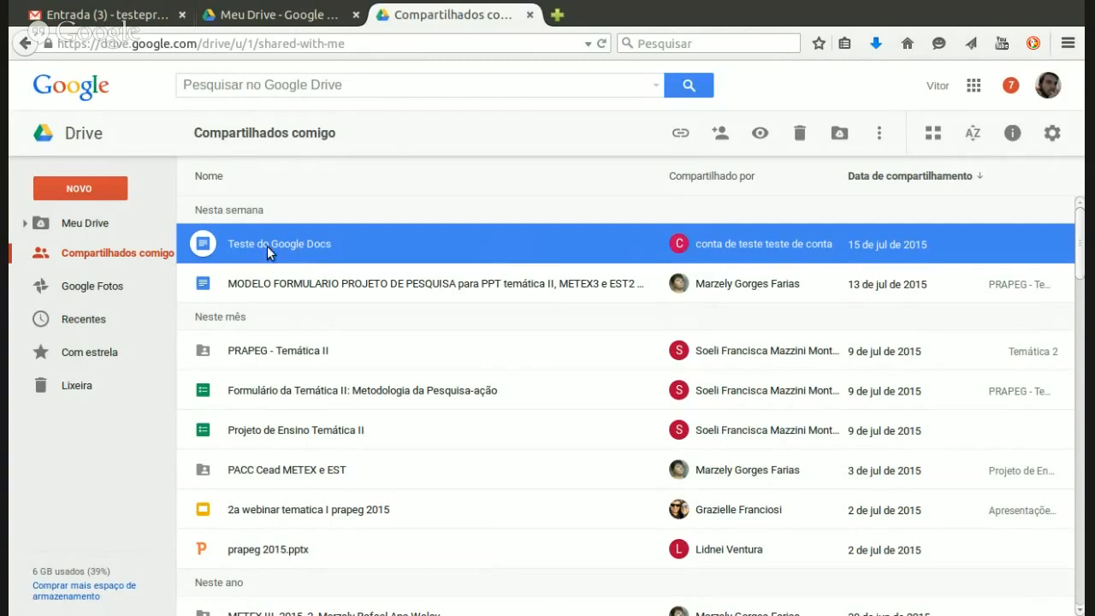
Step: Reload Meu Drive and select the newly listed Teste do Google Docs file
left_click(121, 231)
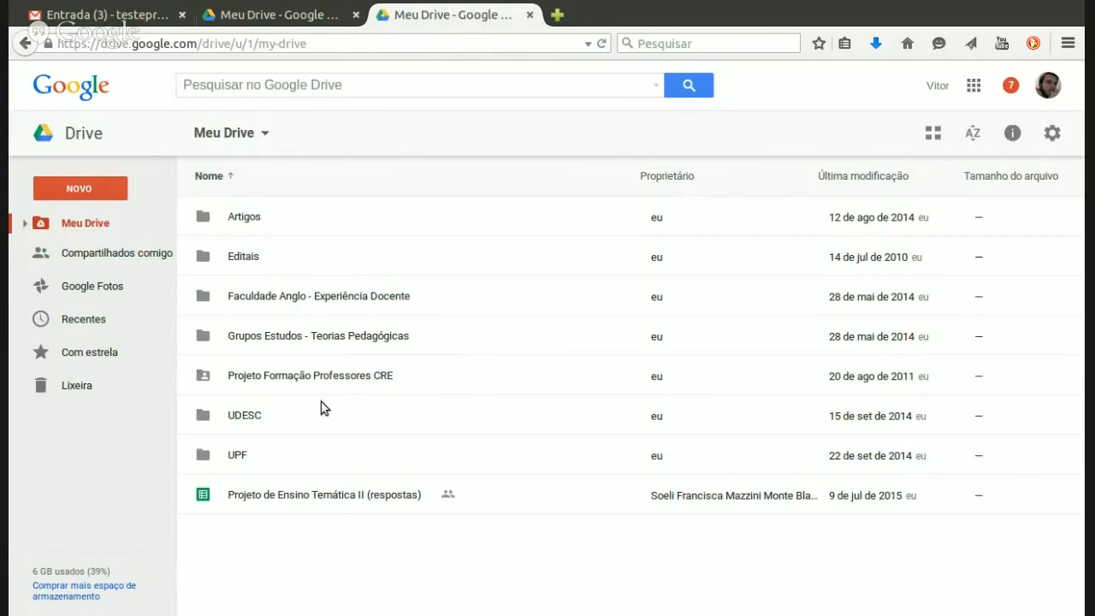
key("F5")
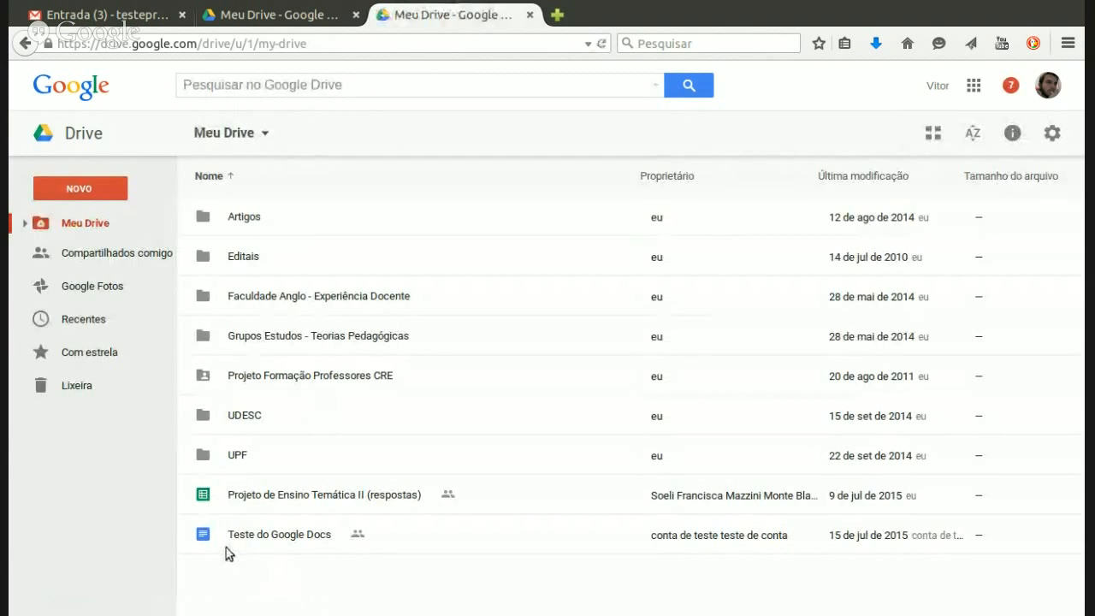
left_click(310, 542)
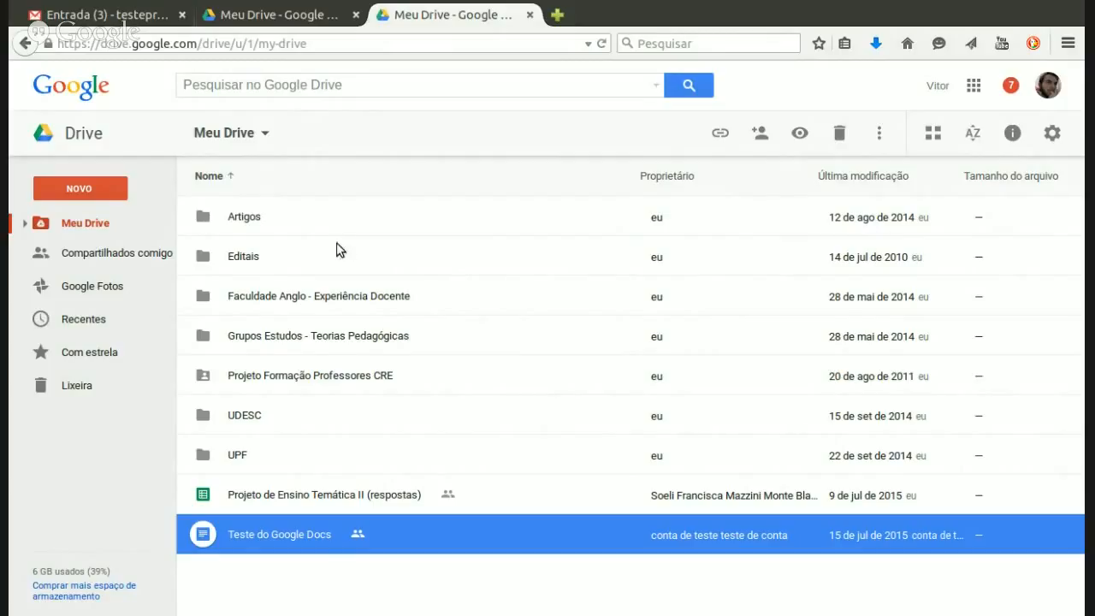
Step: Open 'Teste do Google Docs' from the second account, then close it and that account's Drive
double_click(289, 538)
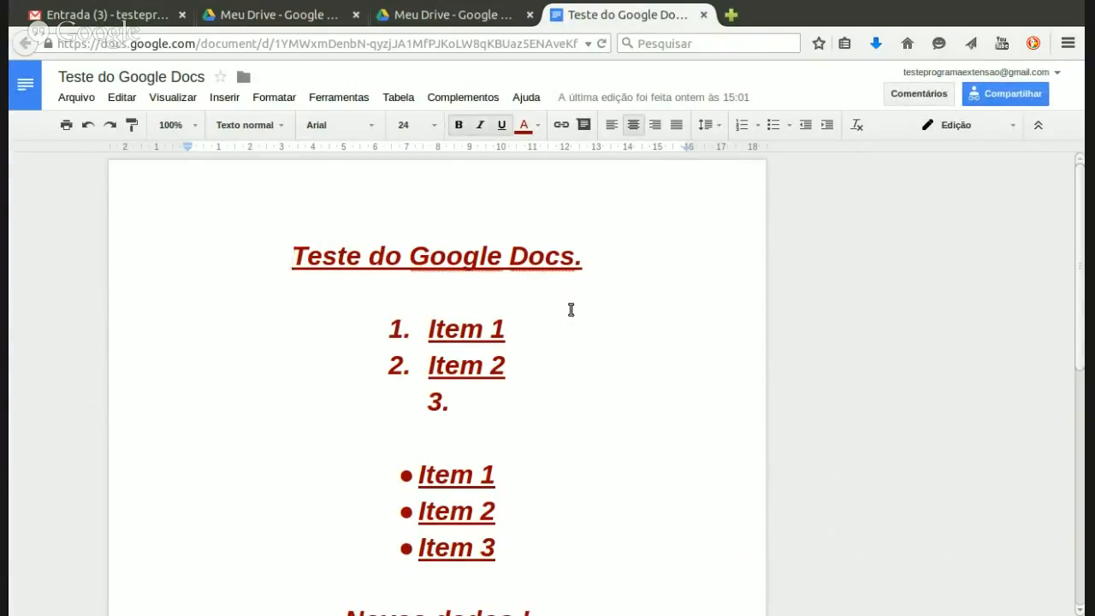
left_click(703, 15)
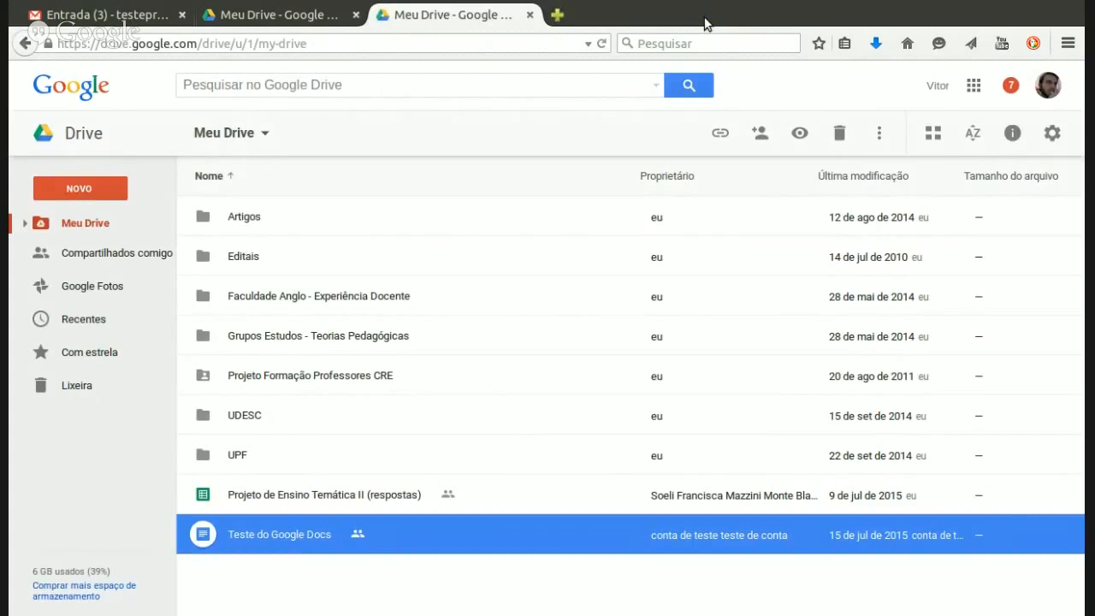
left_click(530, 15)
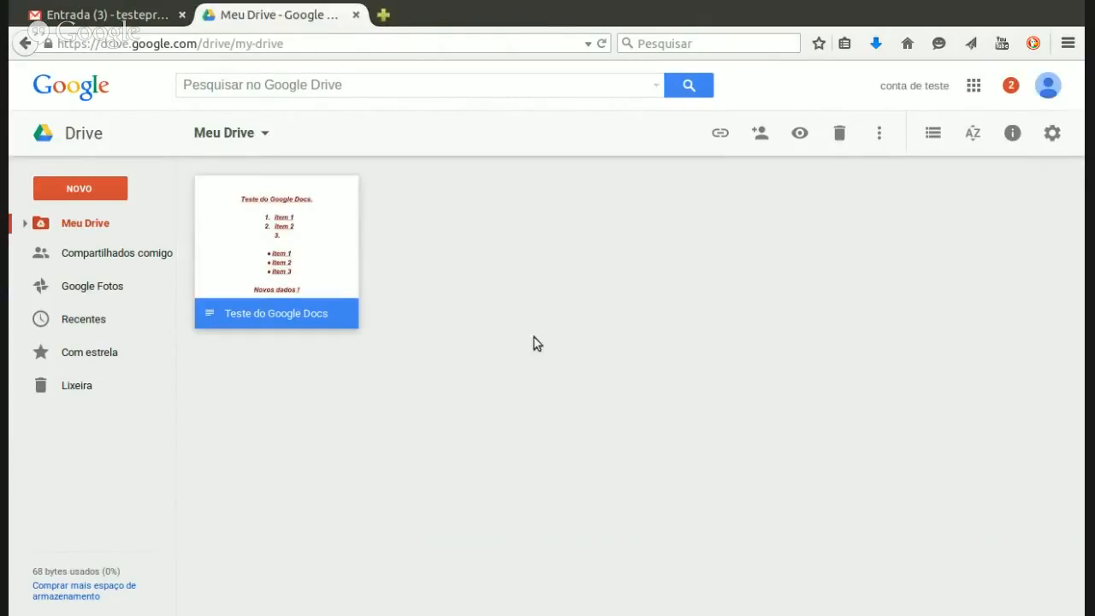